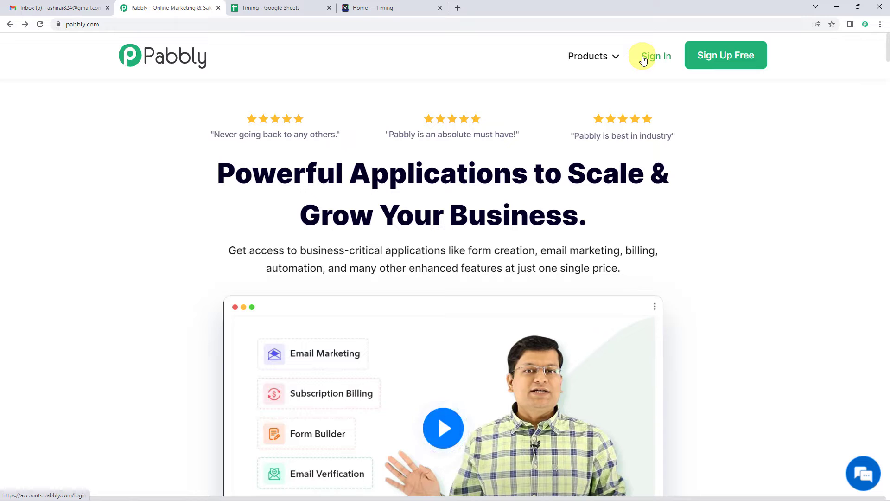
Sign in to Pabbly, access Pabbly Connect, and create a workflow named "Google Sheets To Timing".
left_click(643, 60)
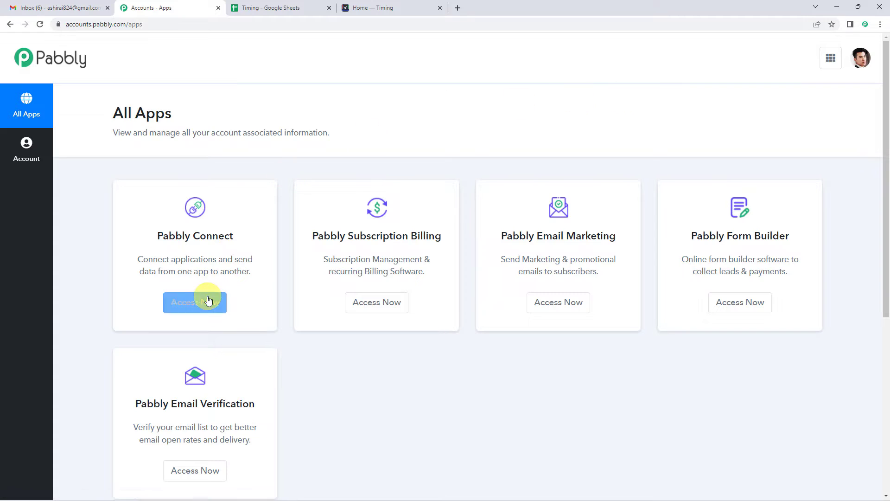
left_click(209, 301)
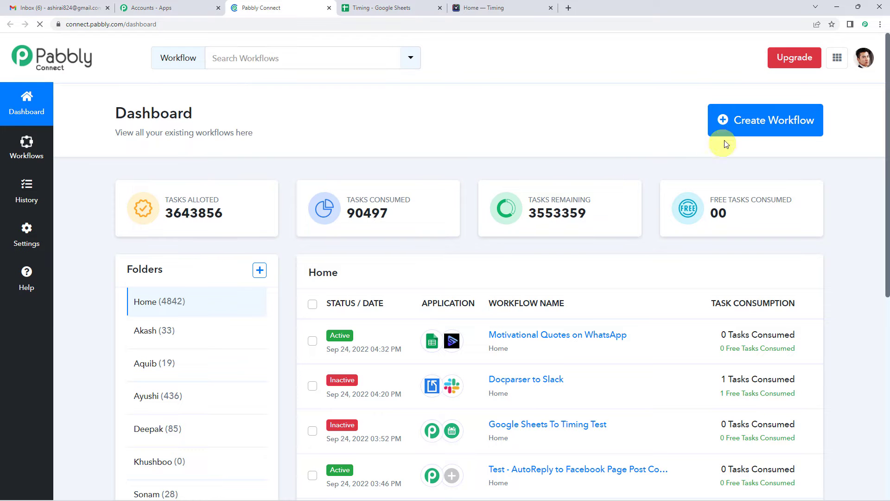
left_click(728, 123)
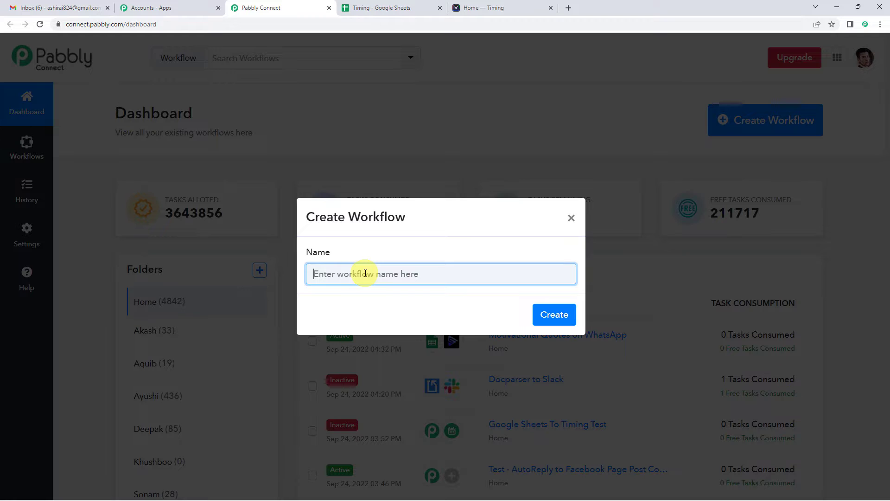
type("Google Sheets To Timing")
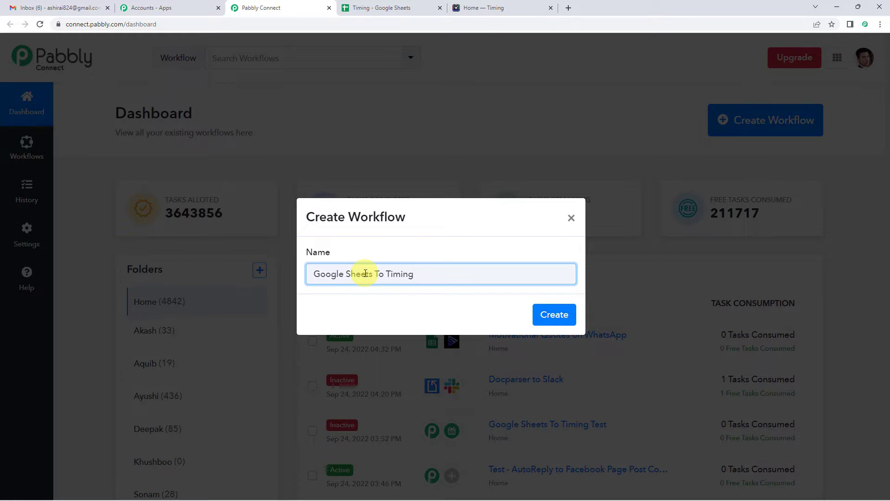
left_click(554, 314)
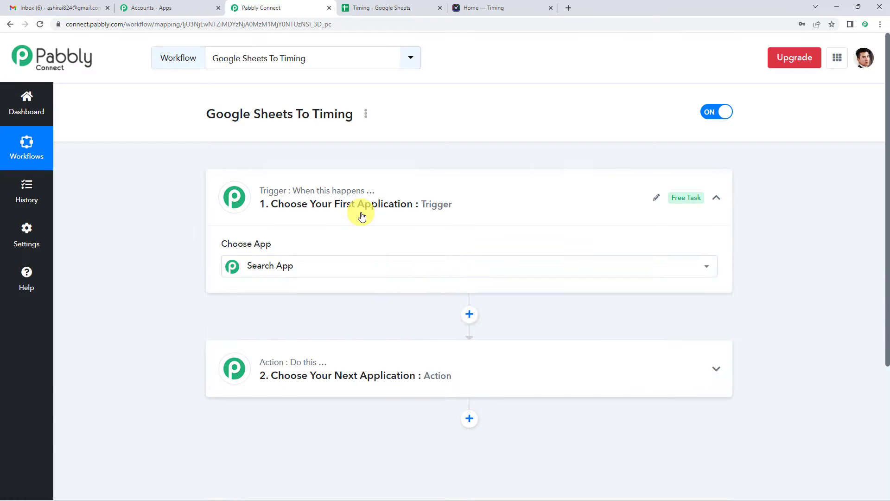
Set the workflow's trigger application to Google Sheets with the event New or Updated Spreadsheet Row.
left_click(434, 209)
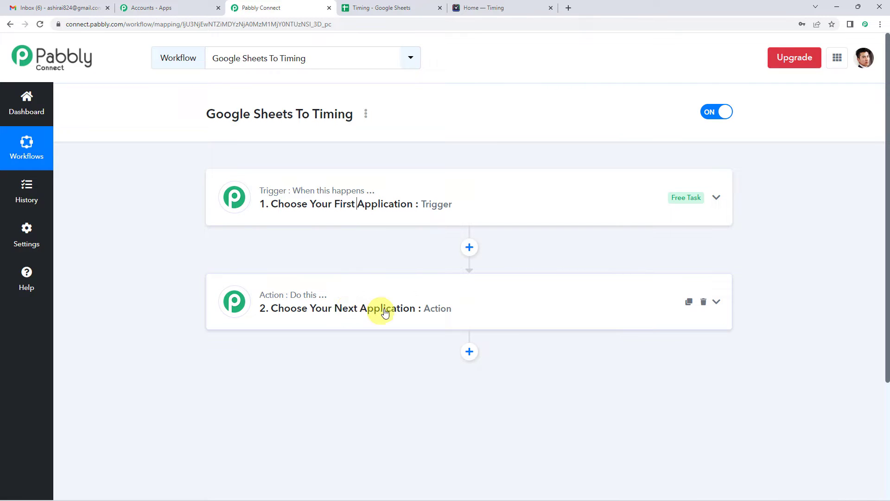
left_click(375, 206)
scroll(318, 254, "down", 1)
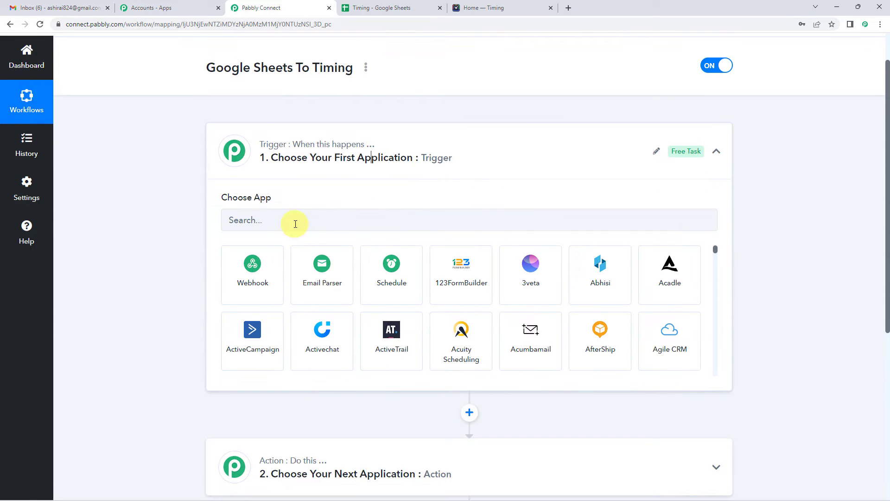
left_click(295, 224)
type("go")
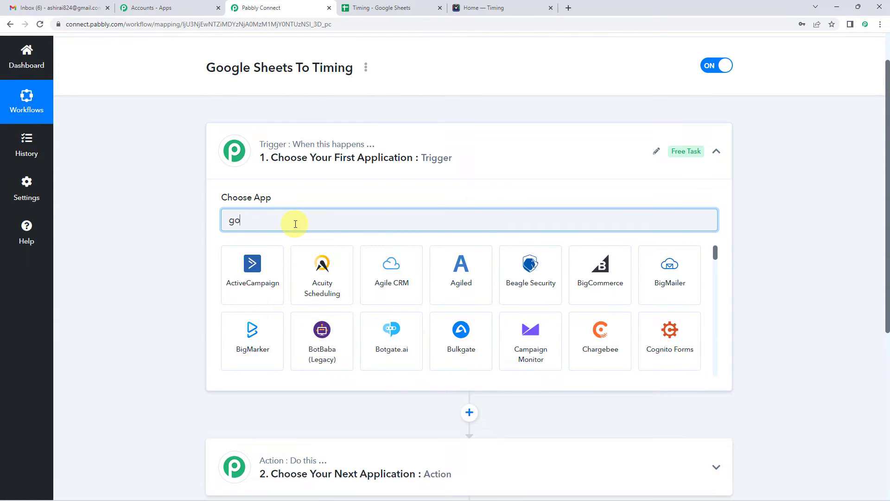
type("ogle sh")
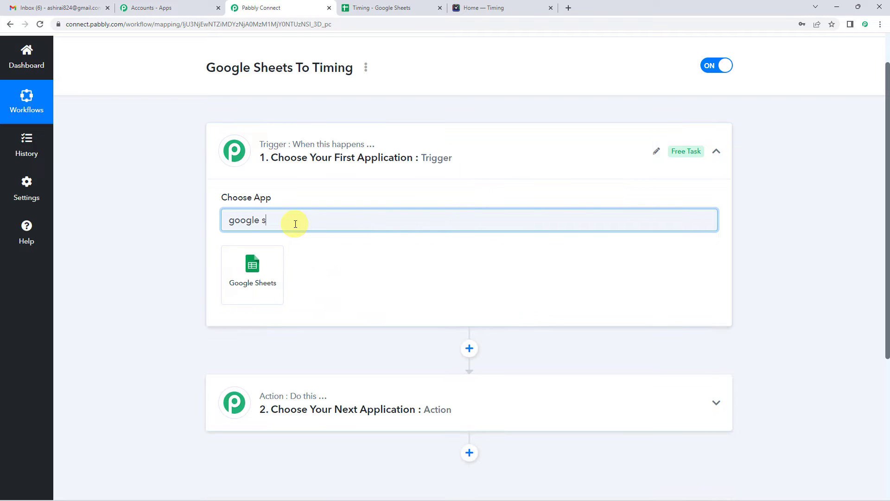
left_click(265, 257)
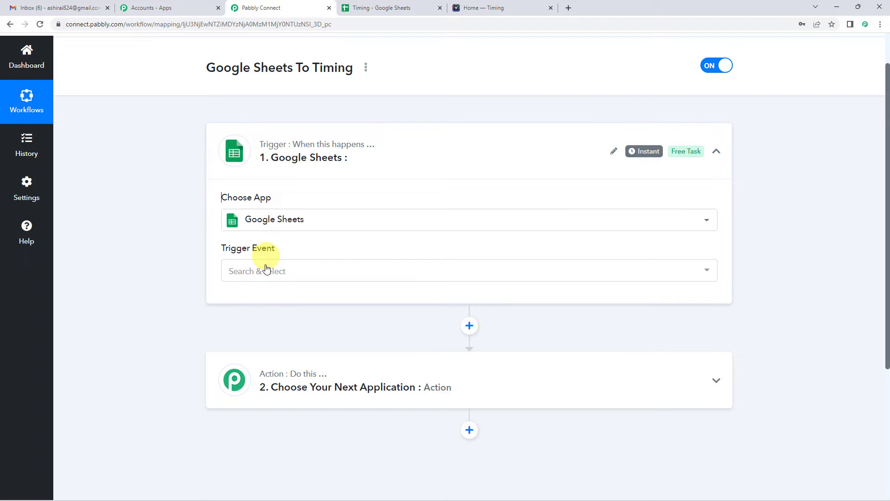
left_click(267, 273)
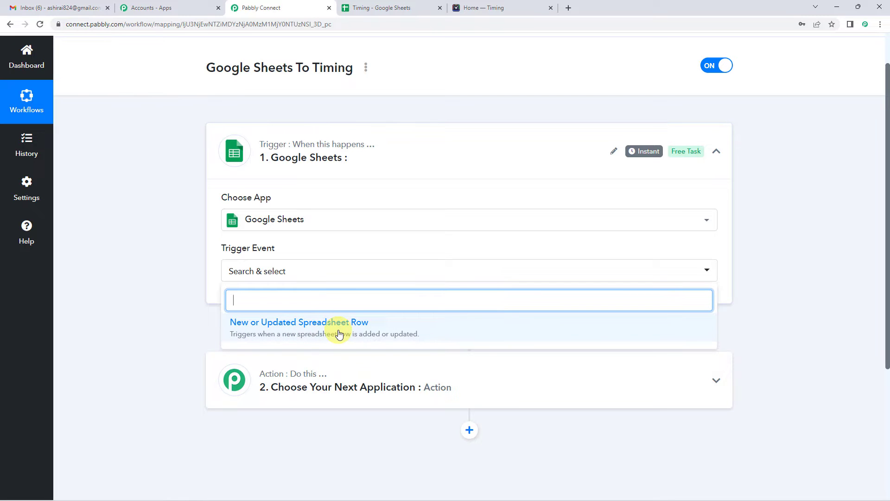
left_click(313, 327)
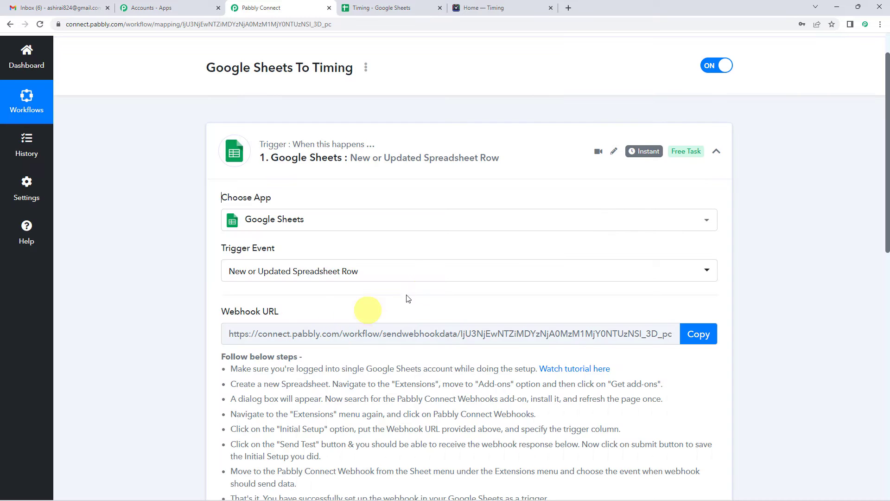
Copy the webhook URL provided for the Google Sheets trigger.
scroll(367, 308, "down", 2)
left_click(688, 247)
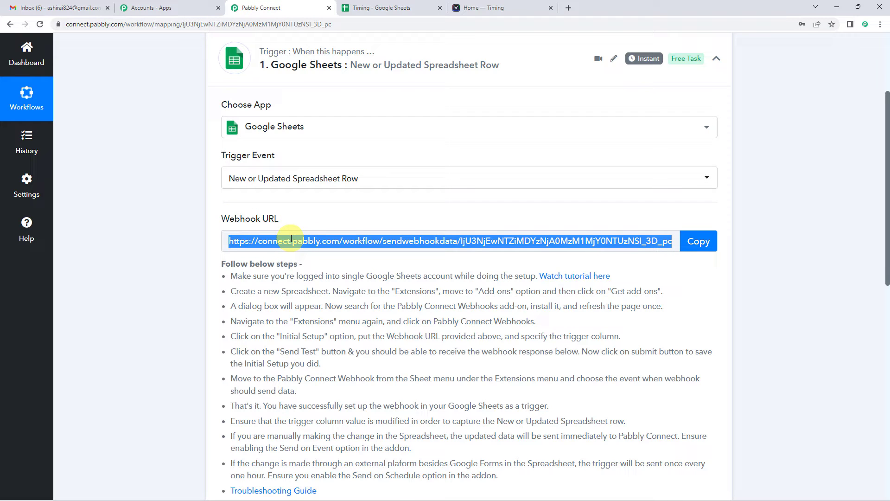
left_click(696, 243)
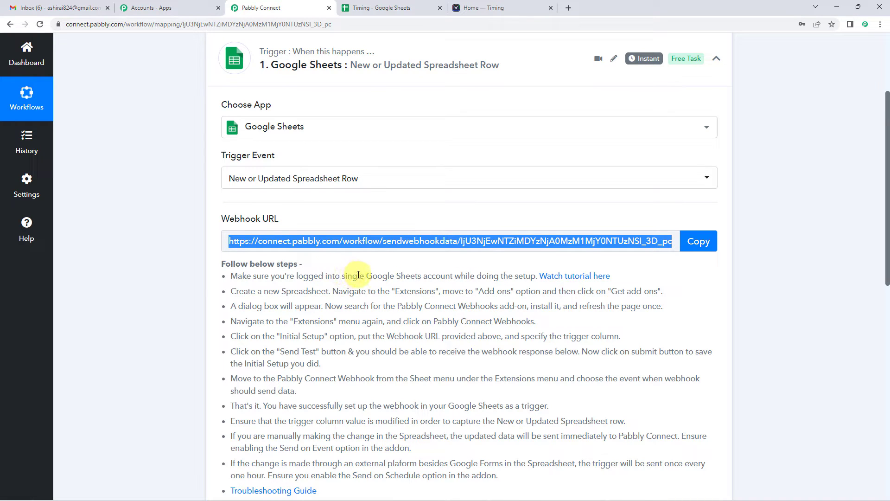
mouse_move(267, 223)
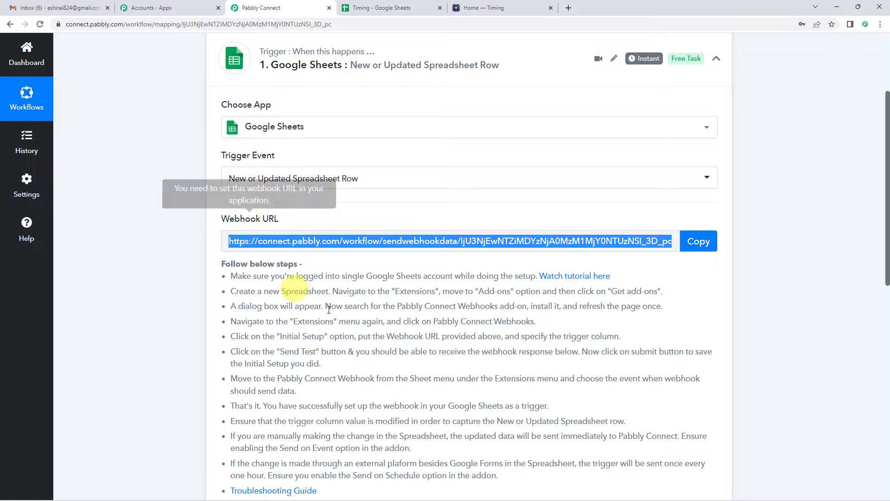
In the Timing spreadsheet, fill in the Pabbly Connect Webhooks initial setup with the copied webhook URL and trigger column B.
left_click(376, 12)
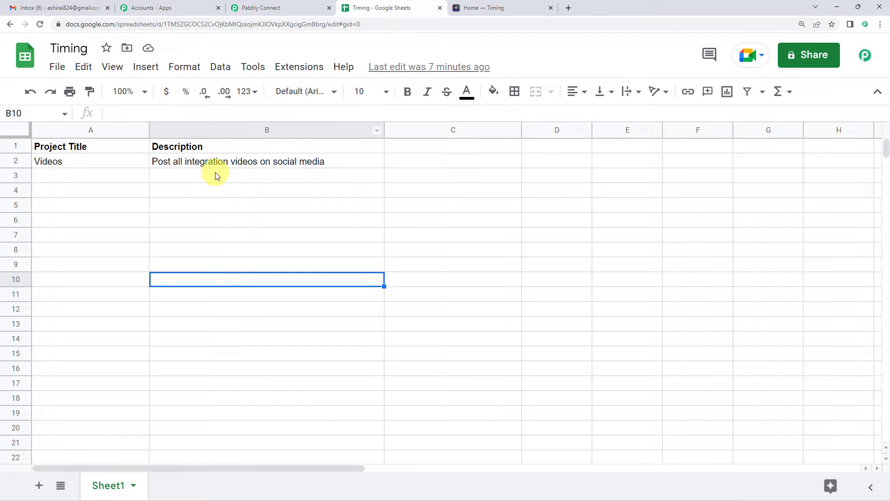
left_click(298, 71)
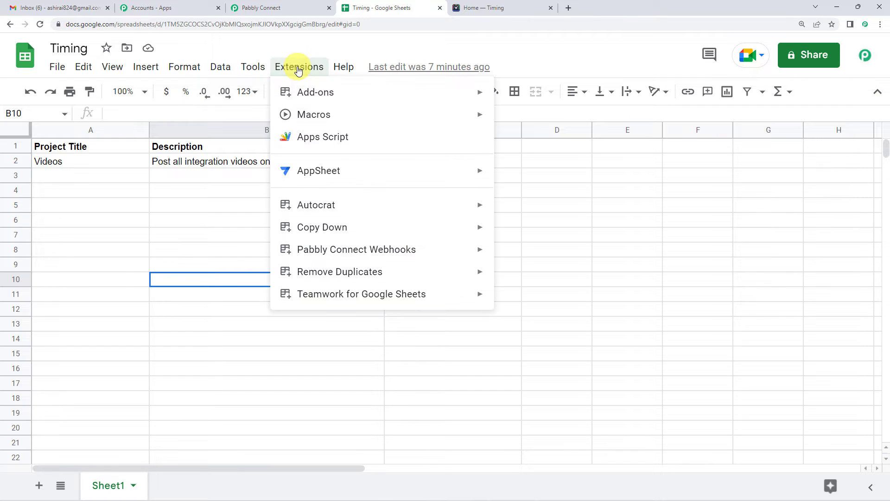
mouse_move(308, 251)
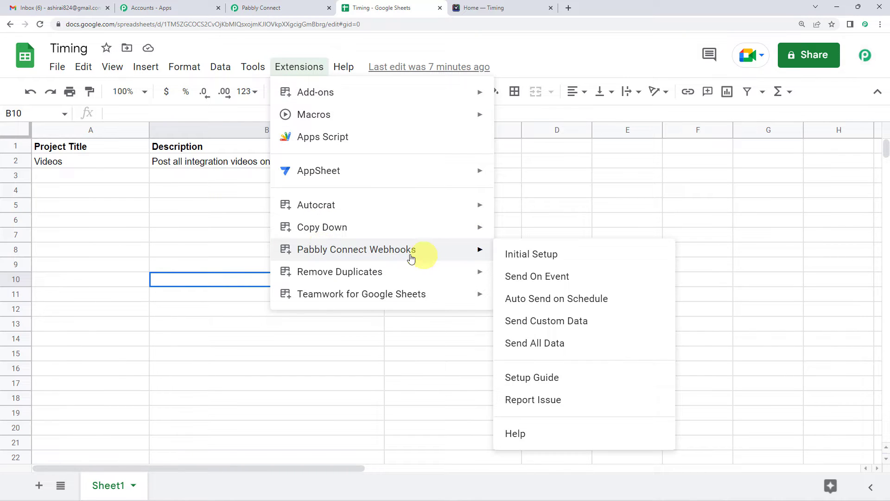
left_click(523, 258)
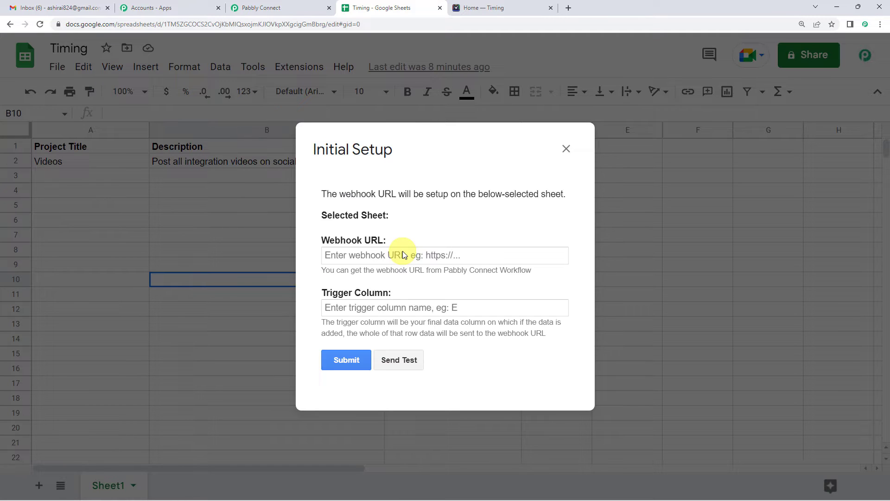
left_click(350, 259)
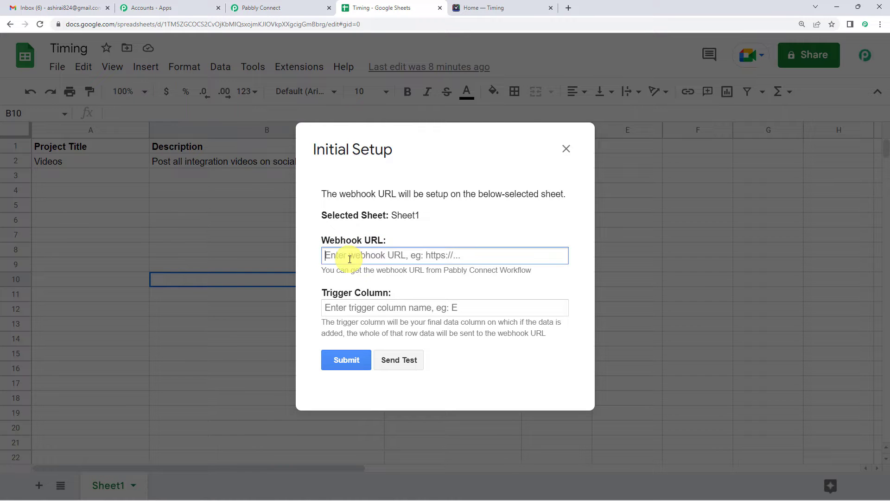
key("ctrl+v")
left_click(260, 8)
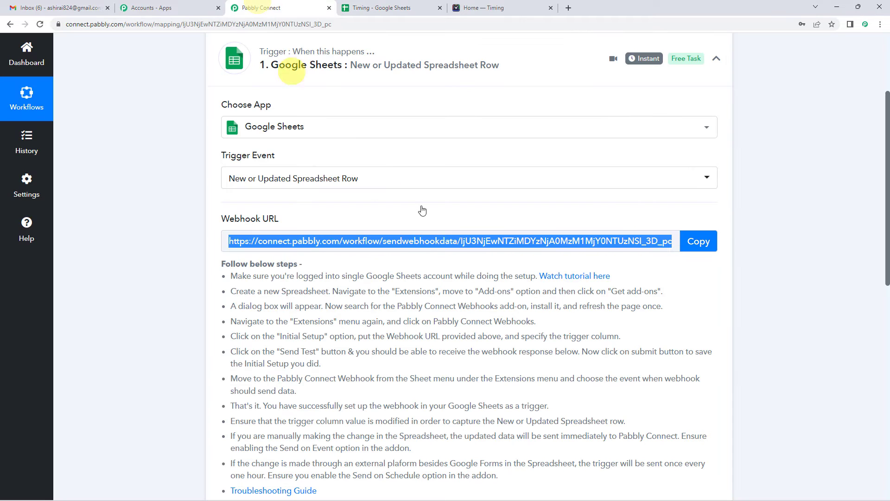
left_click(378, 7)
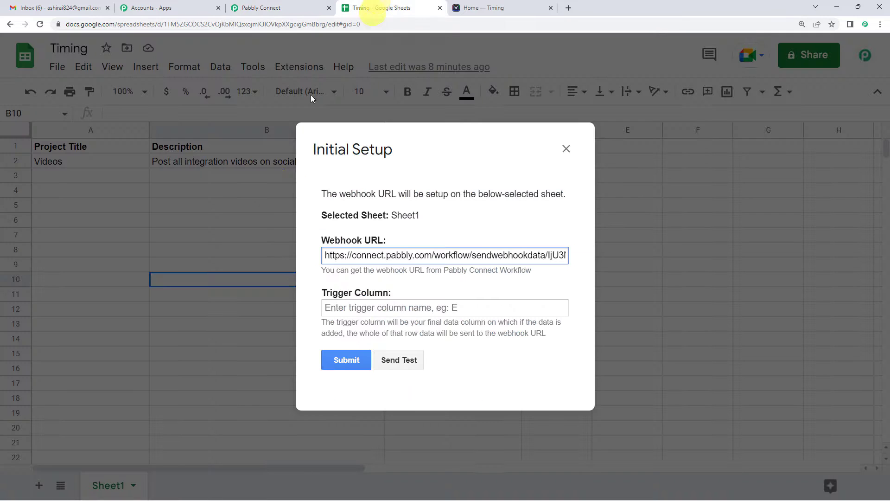
left_click(360, 310)
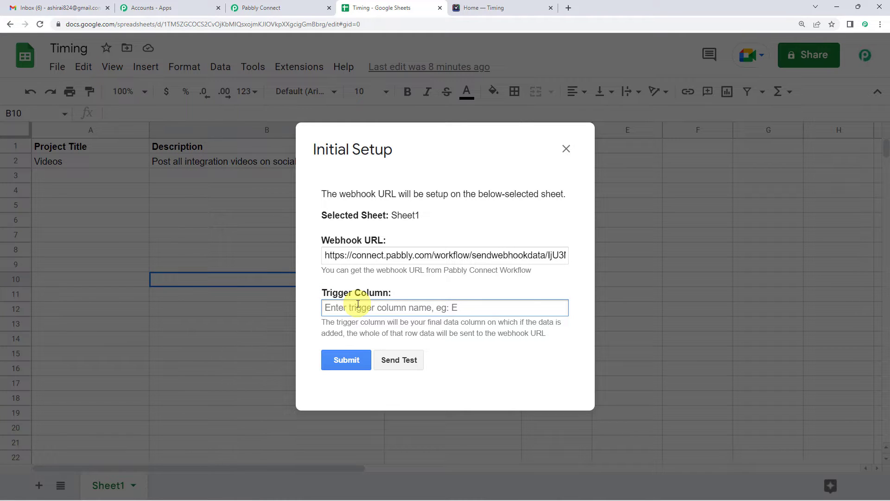
type("B")
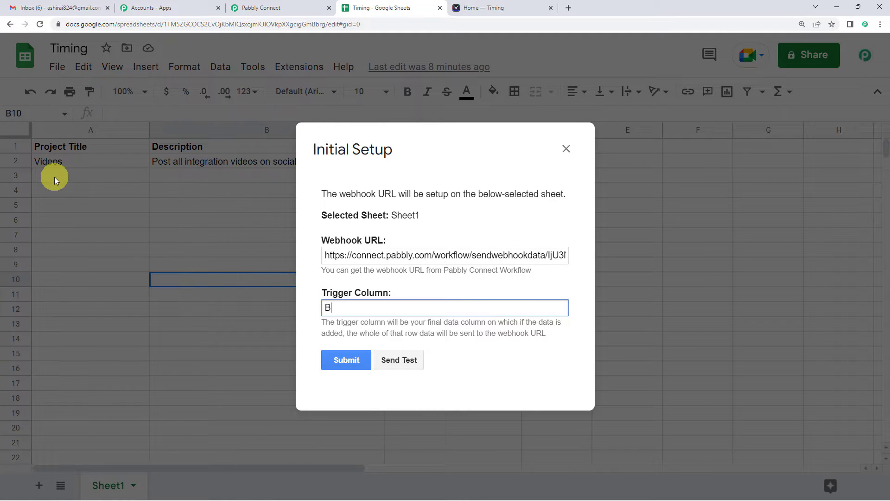
Send test data from the initial setup, close it, and check the captured webhook response in Pabbly Connect.
left_click(409, 363)
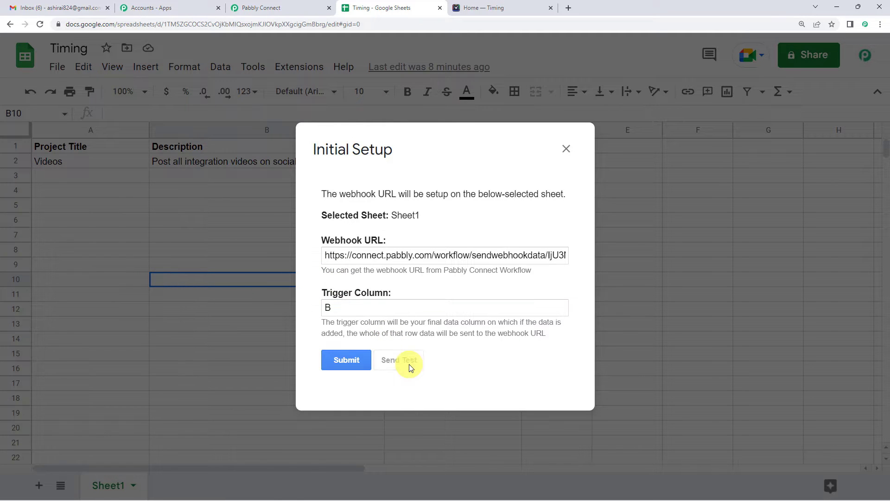
scroll(397, 294, "down", 1)
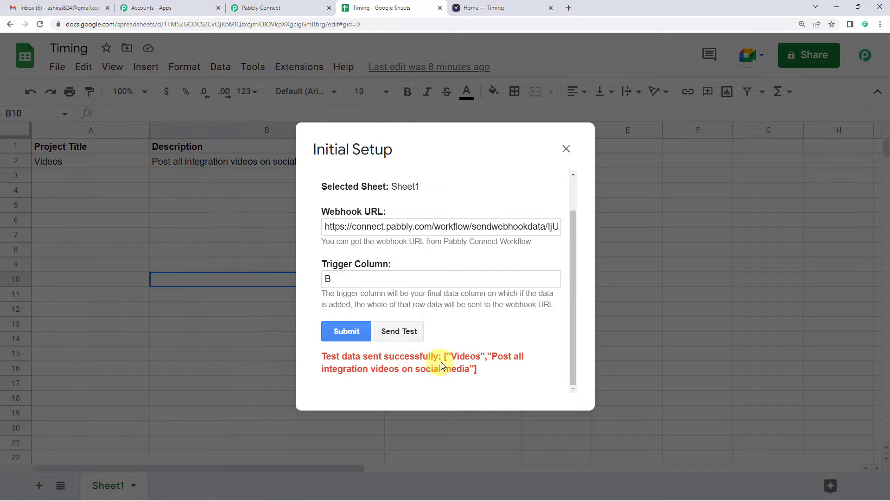
left_click(566, 149)
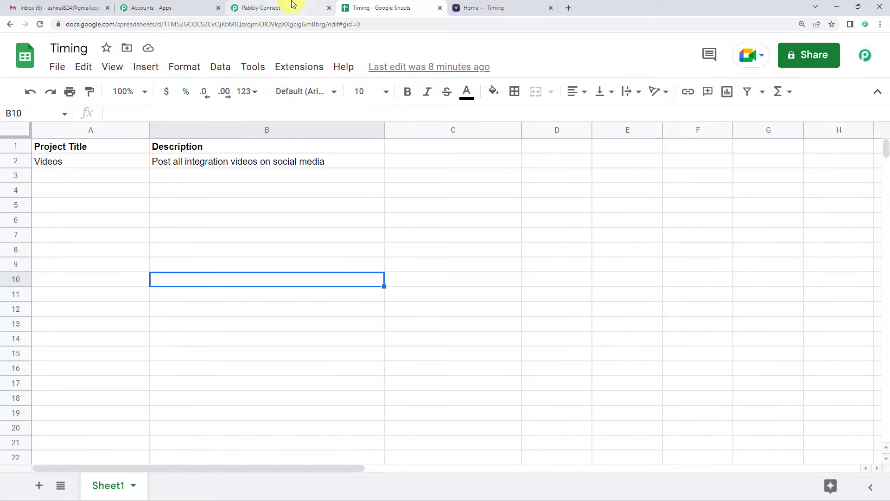
left_click(292, 4)
scroll(167, 225, "down", 6)
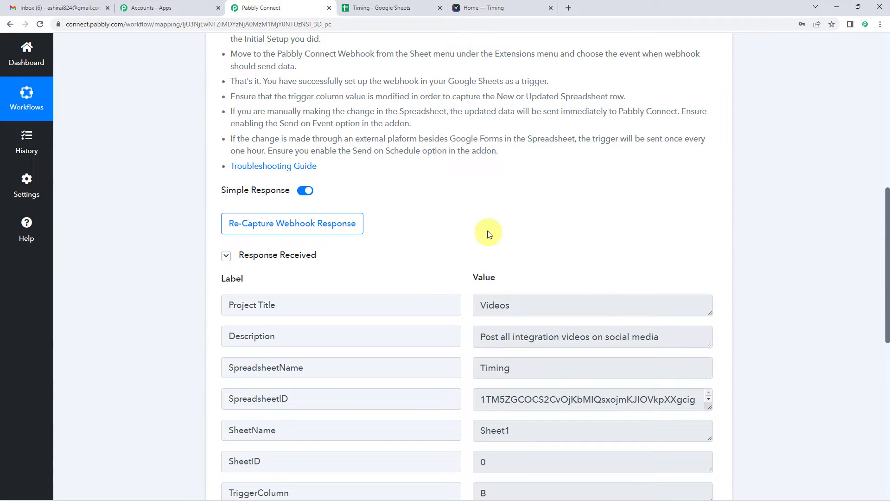
scroll(488, 235, "down", 3)
scroll(123, 258, "up", 3)
Back in the Timing spreadsheet, enable Send On Event for the Pabbly Connect Webhooks add-on.
left_click(354, 8)
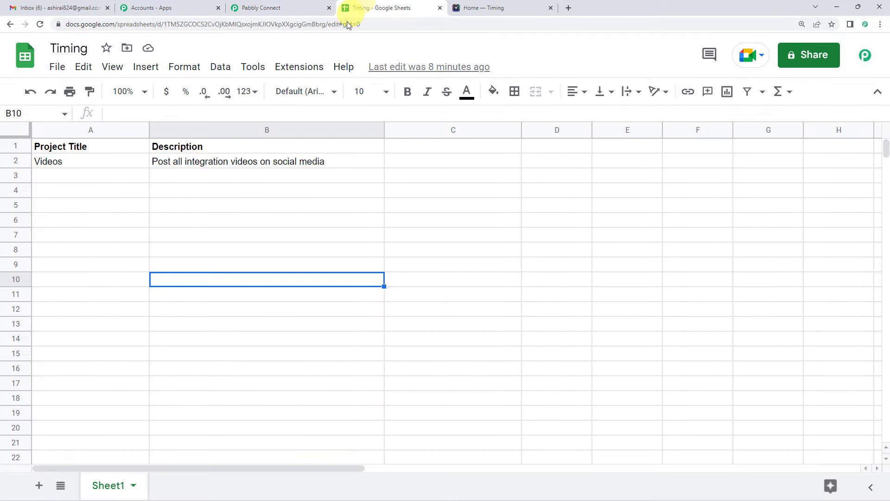
left_click(302, 70)
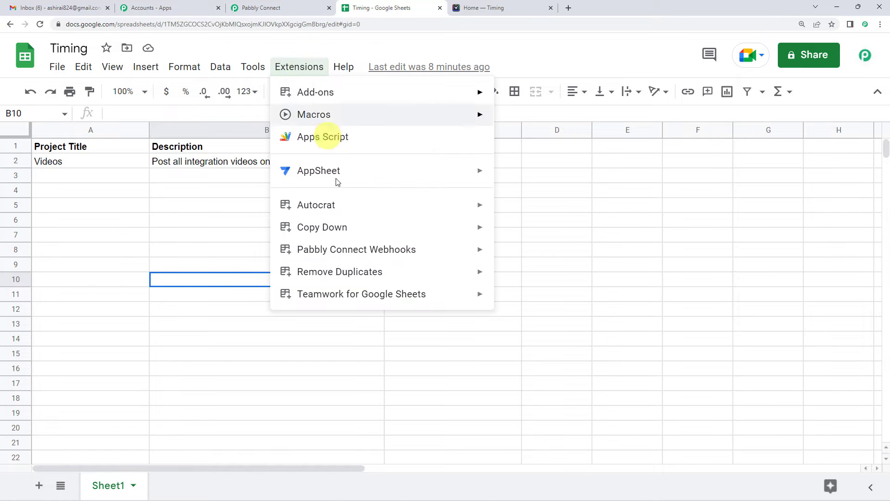
mouse_move(343, 256)
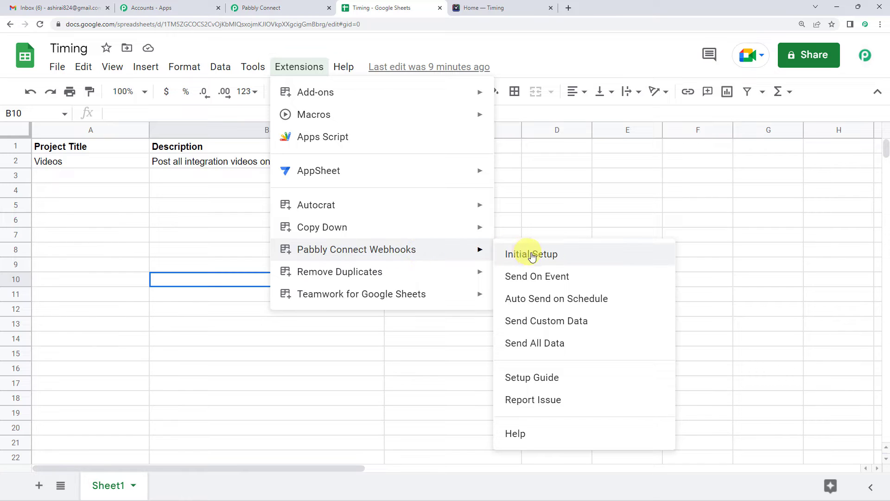
left_click(535, 278)
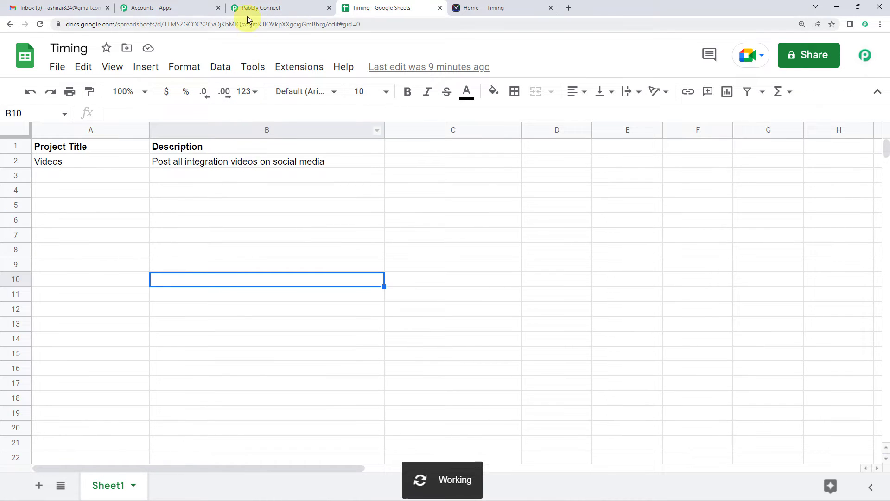
Return to the Pabbly Connect workflow and review the project title and description values in the received response.
left_click(261, 7)
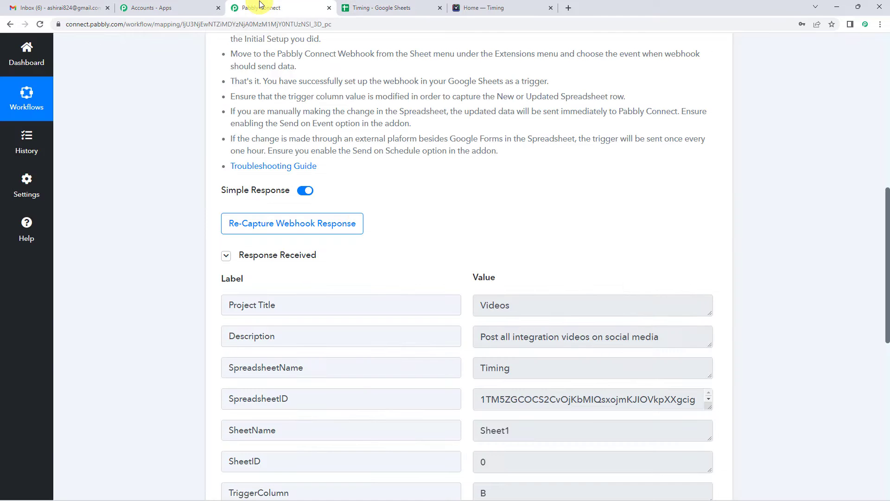
scroll(260, 220, "down", 1)
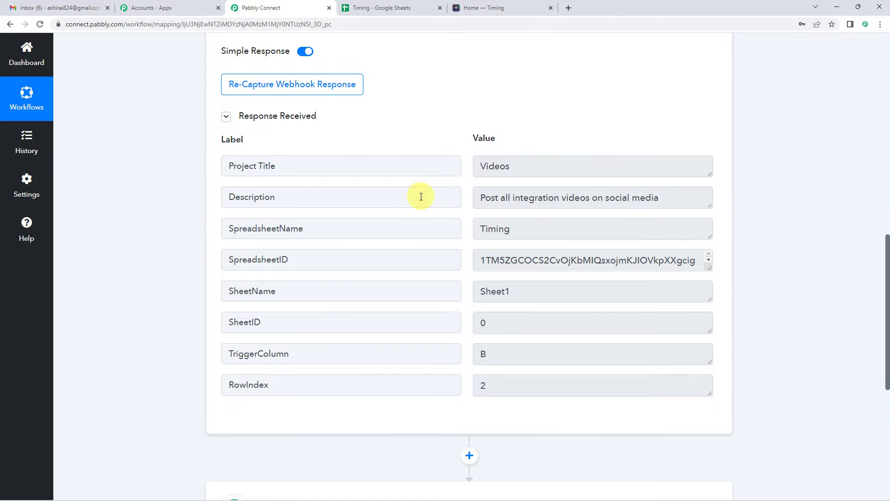
double_click(490, 165)
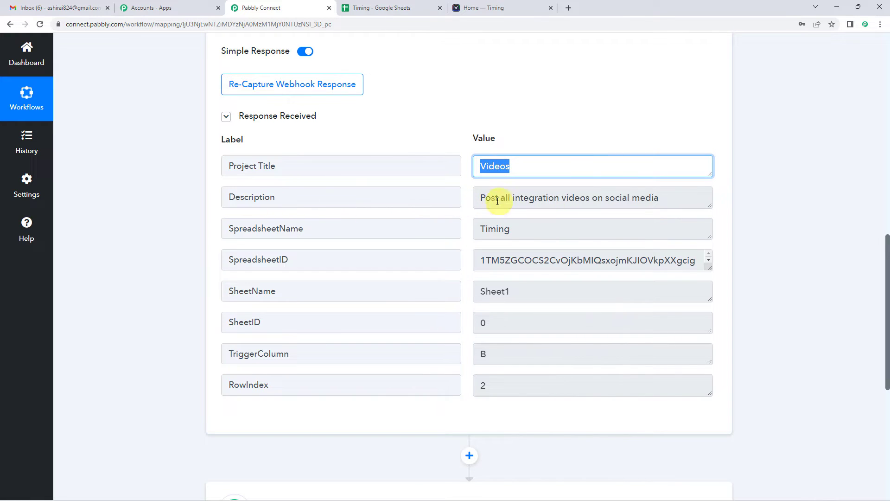
Check the received description against the row in the Timing spreadsheet, and review the workflow's Google Sheets trigger in Pabbly Connect.
left_click_drag(479, 196, 676, 198)
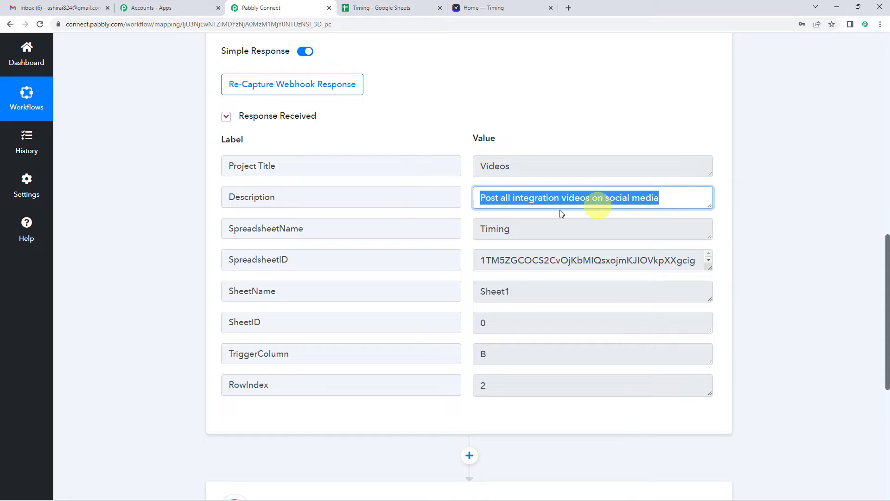
left_click(379, 9)
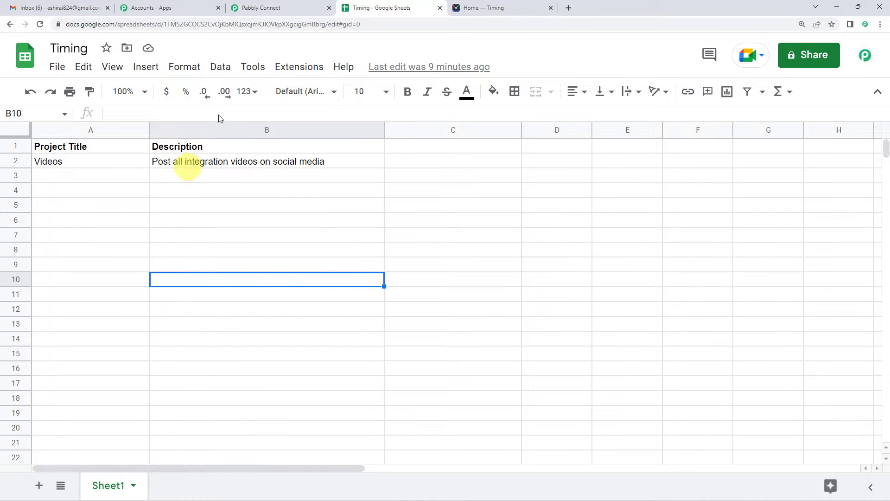
left_click(262, 8)
scroll(144, 276, "up", 1)
scroll(144, 276, "up", 10)
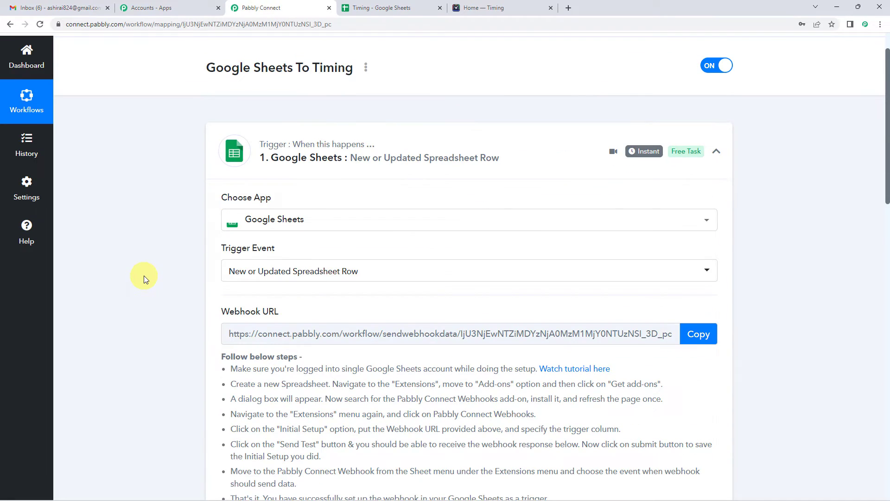
scroll(144, 275, "down", 10)
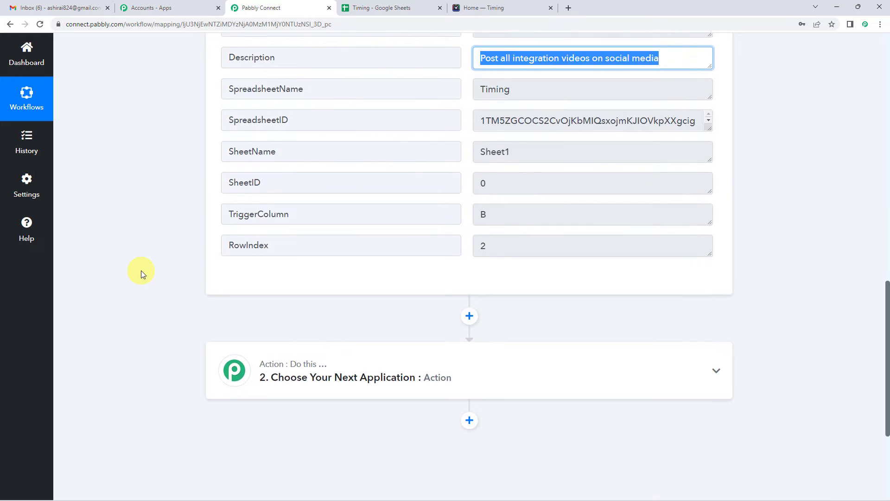
Set the workflow's action step to the Timing app with the Create Task action event.
scroll(141, 271, "down", 3)
left_click(318, 238)
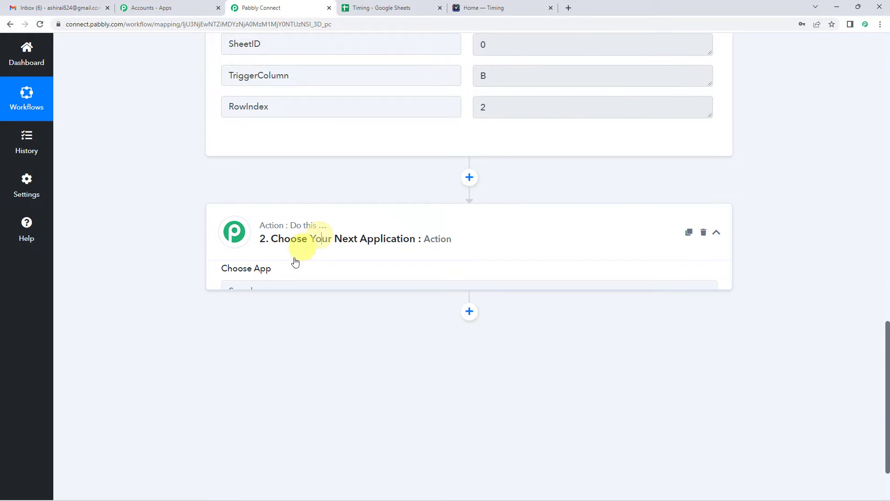
left_click(273, 300)
type("TIMIN")
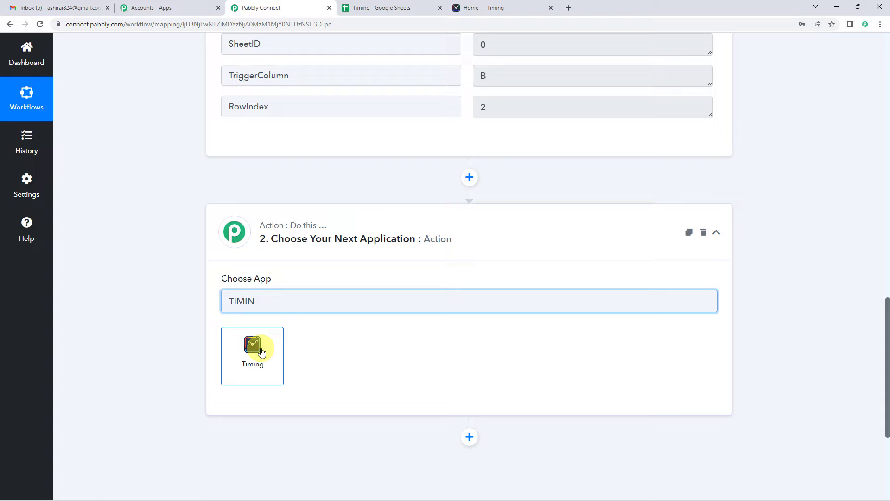
left_click(262, 351)
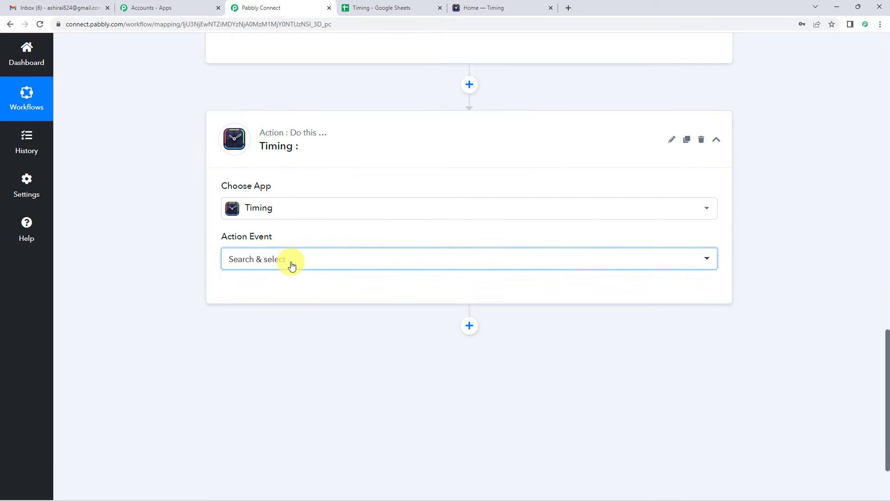
left_click(290, 263)
left_click(259, 315)
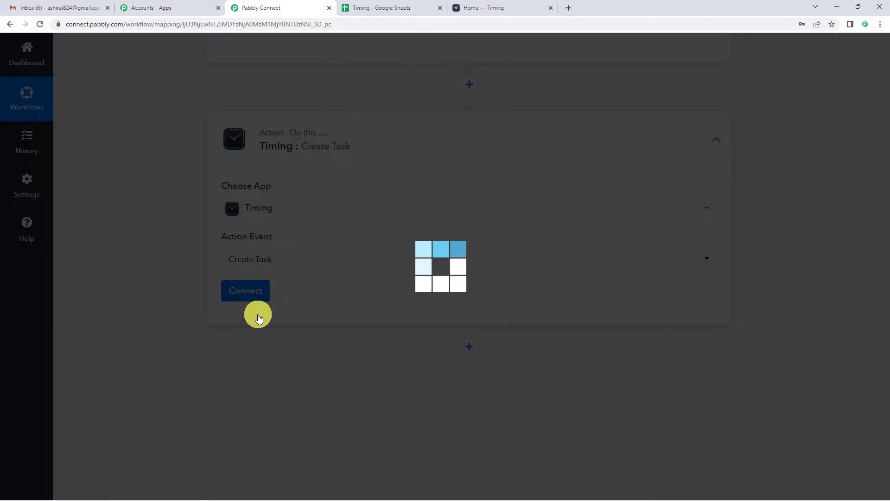
Open the account connection for the Timing Create Task action and choose to add a new connection.
scroll(192, 305, "up", 10)
scroll(191, 307, "up", 9)
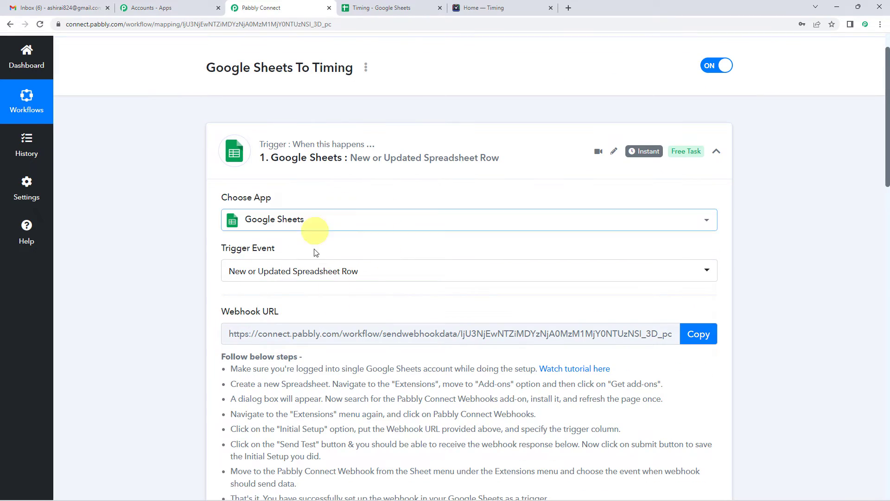
scroll(190, 297, "down", 15)
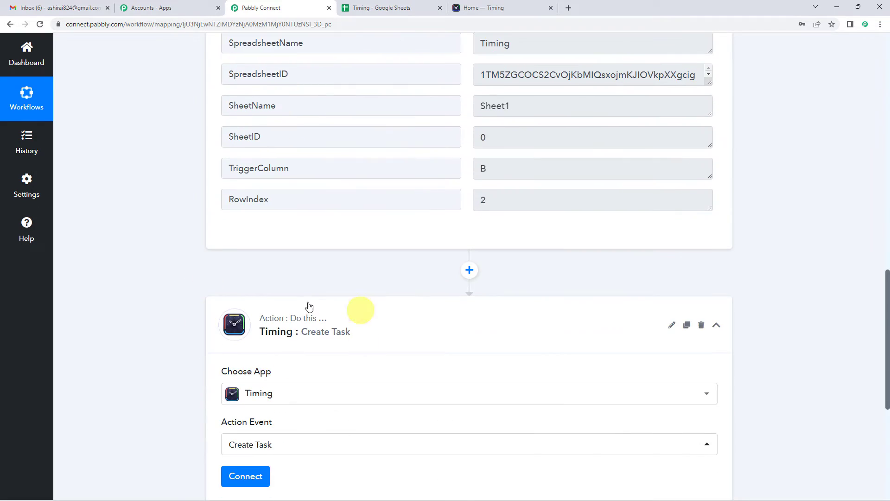
scroll(301, 324, "down", 3)
scroll(278, 307, "down", 2)
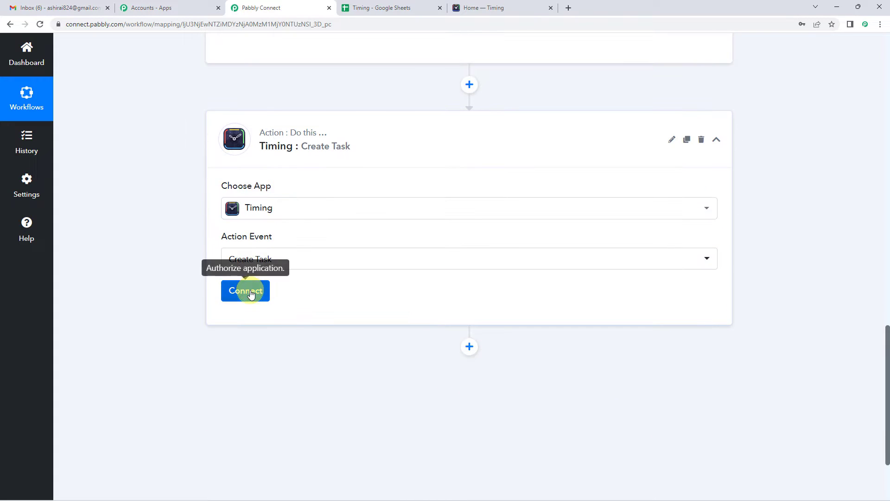
left_click(251, 291)
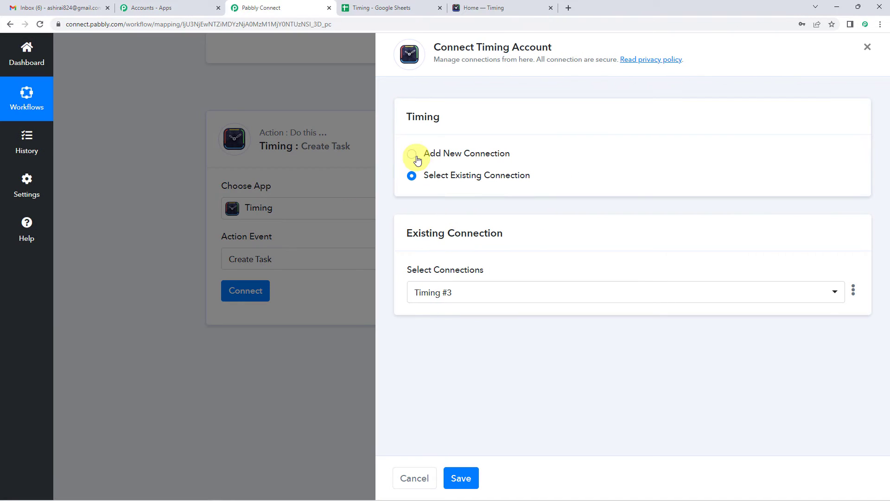
left_click(412, 155)
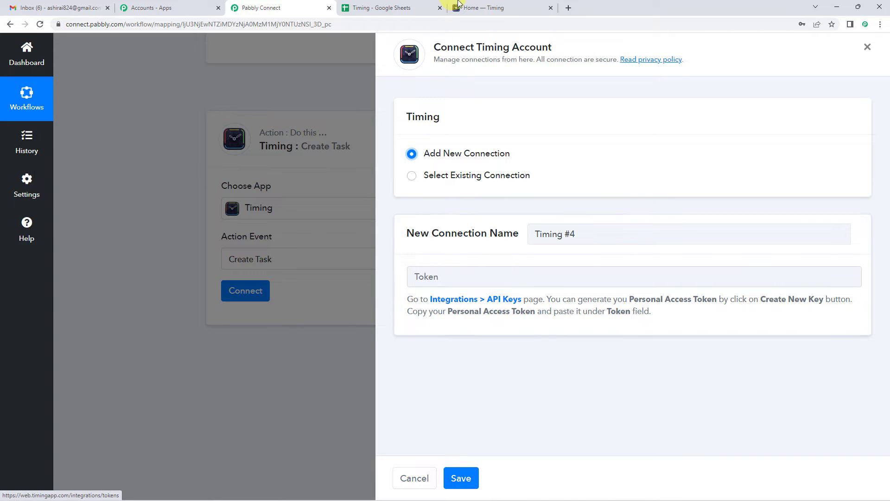
Switch to the Timing web app, create an API key named Test on the API Keys page, and copy its personal access token.
left_click(473, 7)
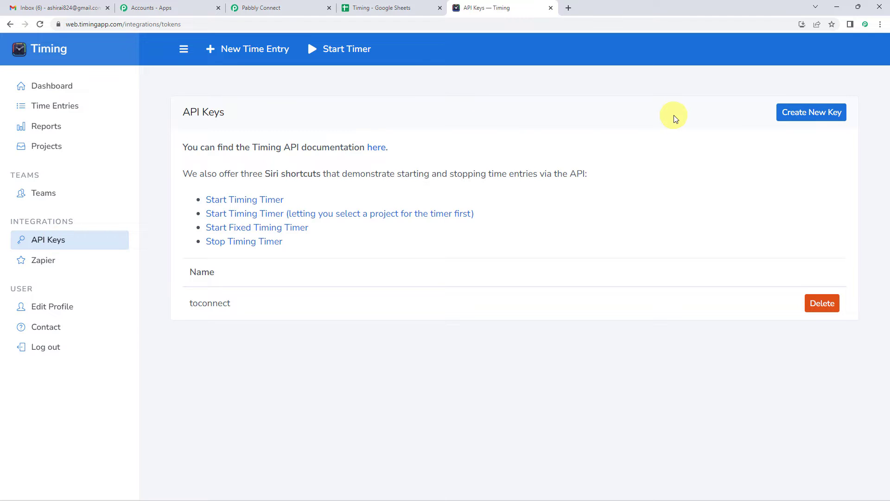
left_click(808, 114)
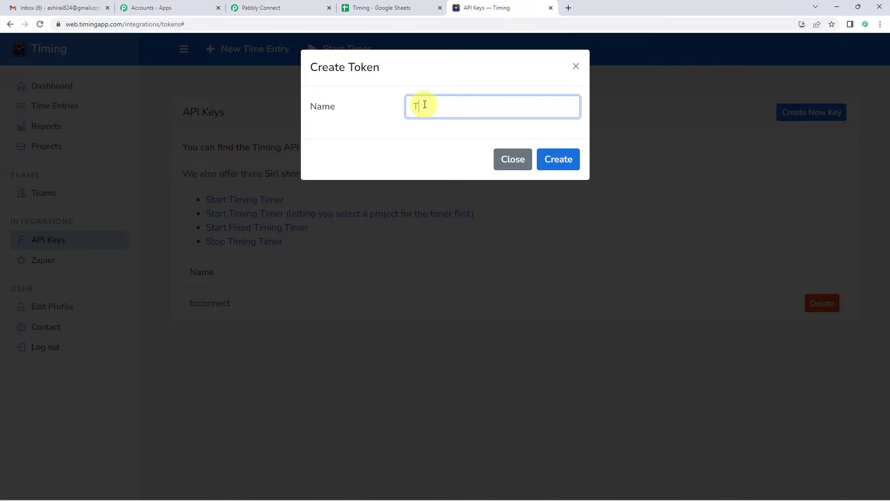
left_click(567, 159)
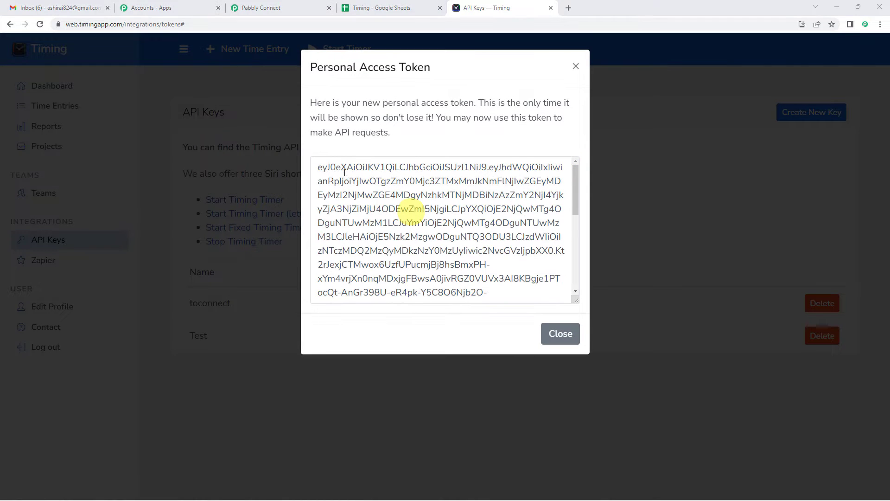
left_click(410, 210)
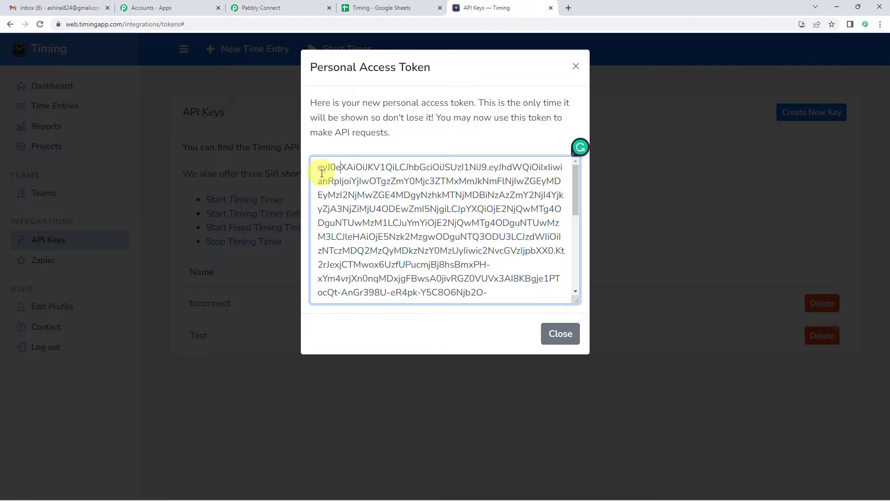
left_click_drag(318, 170, 530, 310)
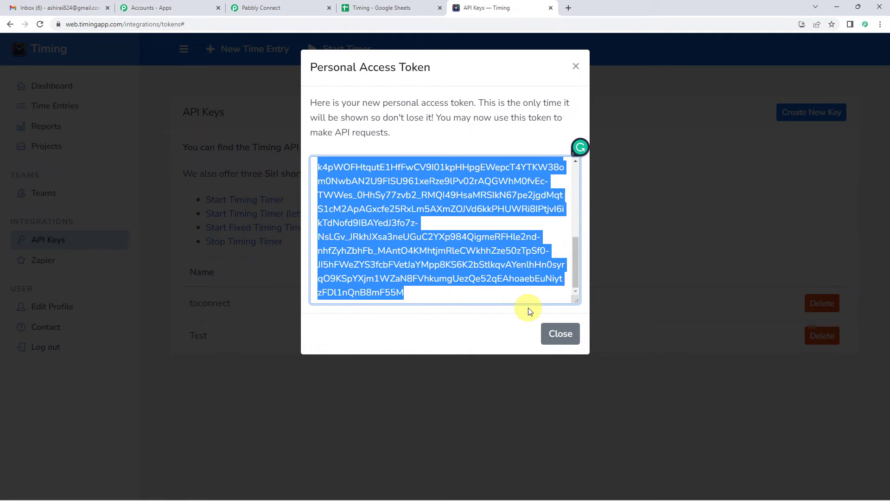
left_click(560, 334)
Back in Pabbly Connect, paste the personal access token into the new Timing connection's Token field and save the connection.
left_click(300, 8)
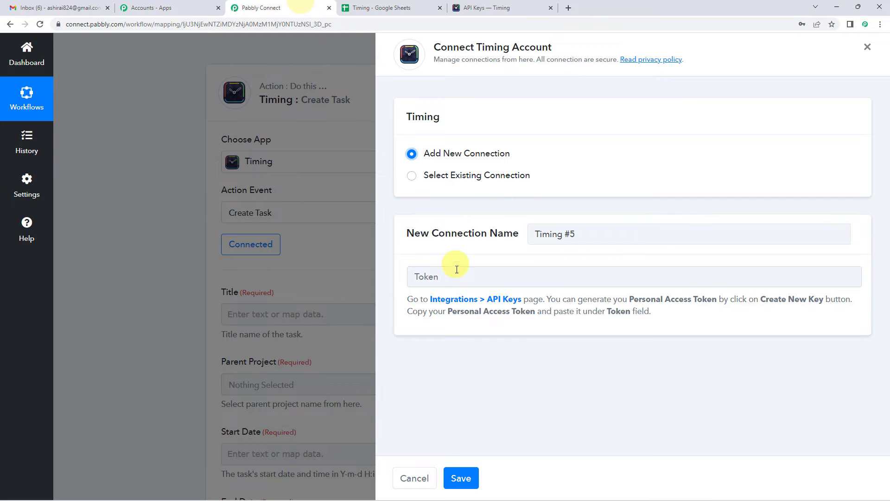
left_click(457, 276)
key("ctrl+v")
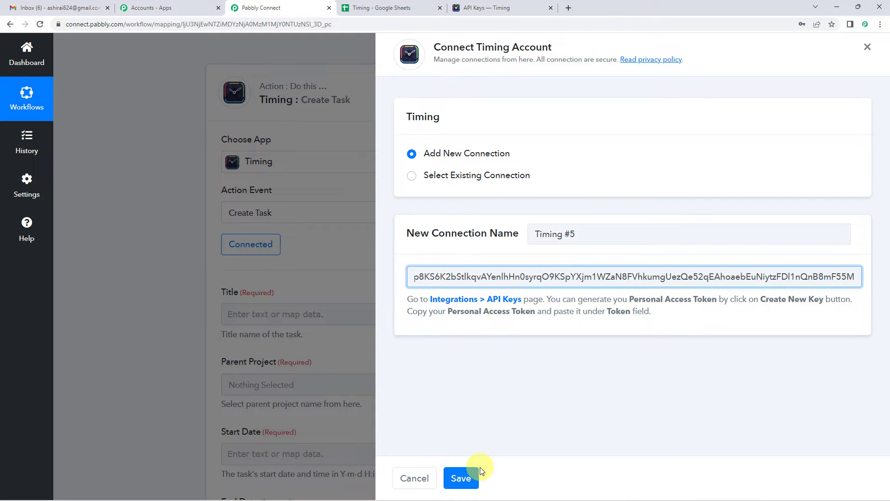
left_click(473, 479)
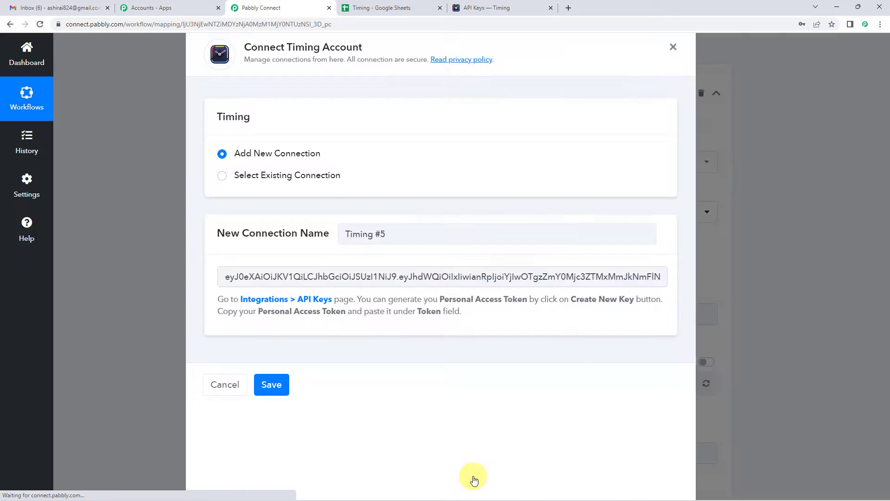
Choose Connect Integration as the Parent Project for the Timing Create Task action.
scroll(325, 264, "down", 1)
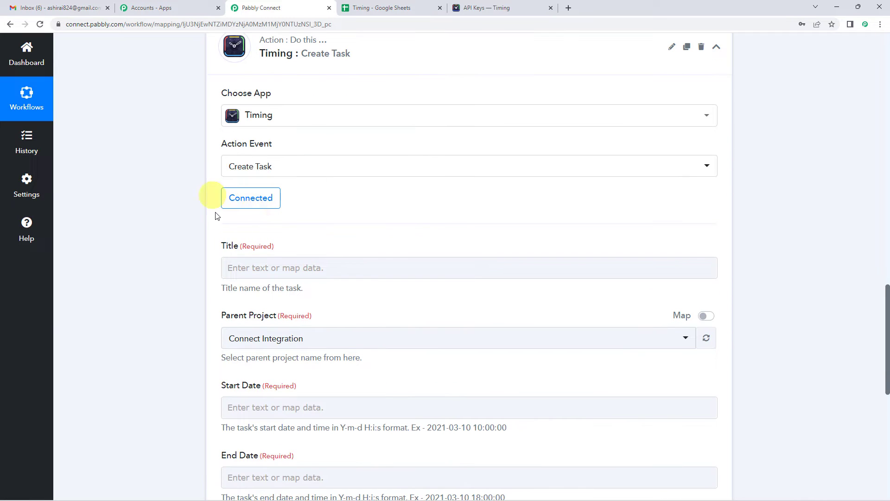
scroll(278, 287, "down", 1)
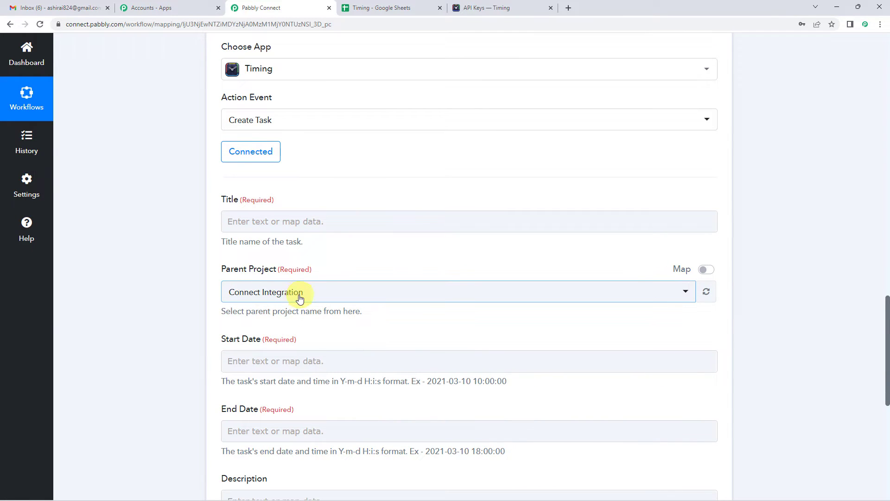
left_click(302, 301)
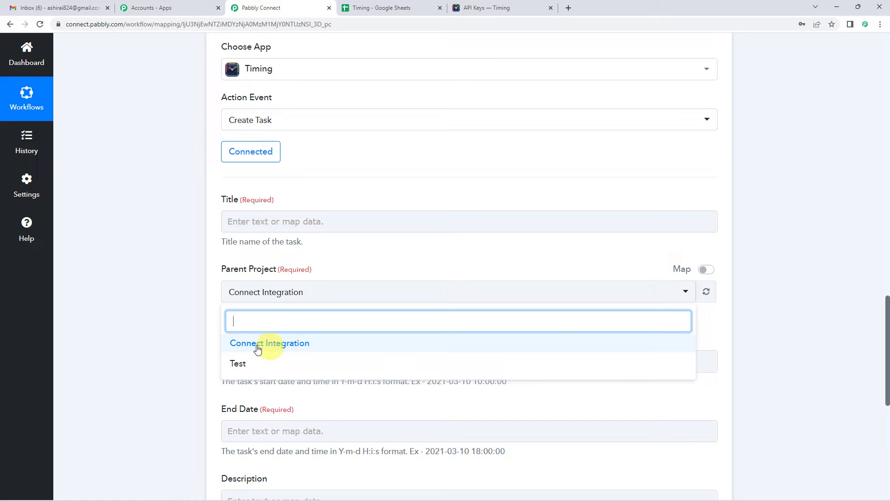
left_click(301, 349)
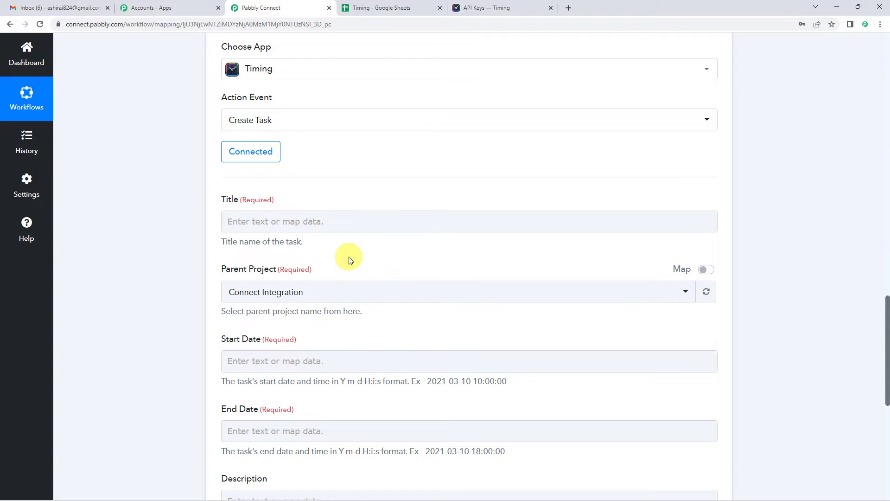
Look through the Google Sheets trigger data available for mapping to the task's Title field.
scroll(349, 260, "up", 2)
left_click(269, 310)
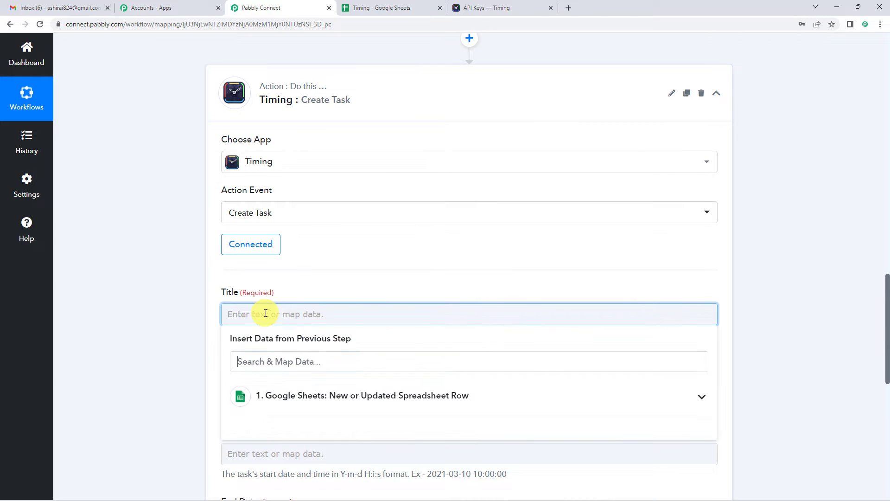
scroll(301, 289, "down", 2)
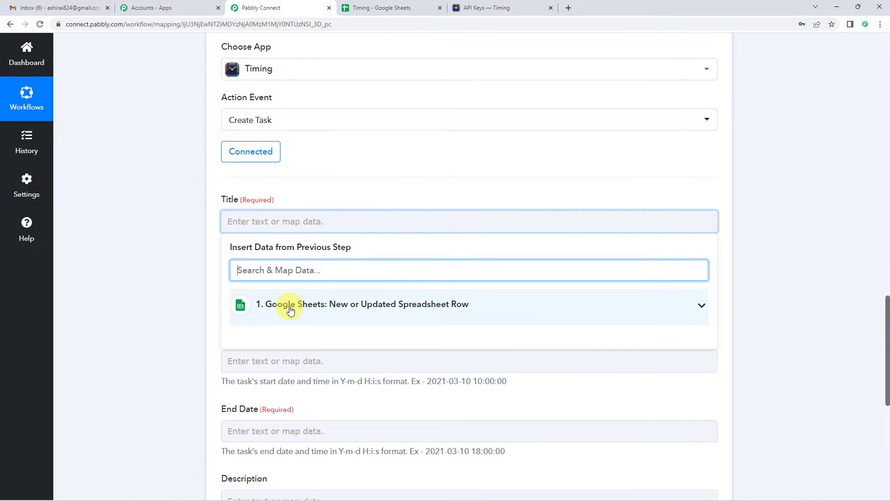
left_click(290, 310)
scroll(315, 280, "down", 2)
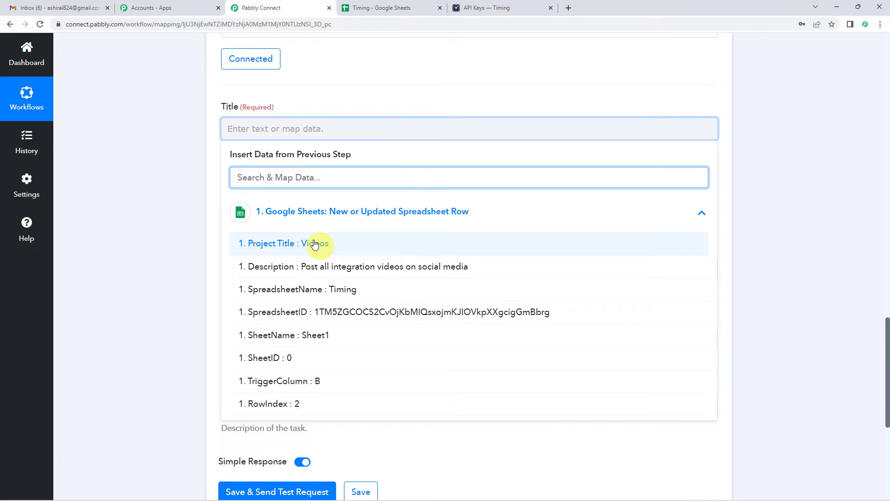
left_click(330, 224)
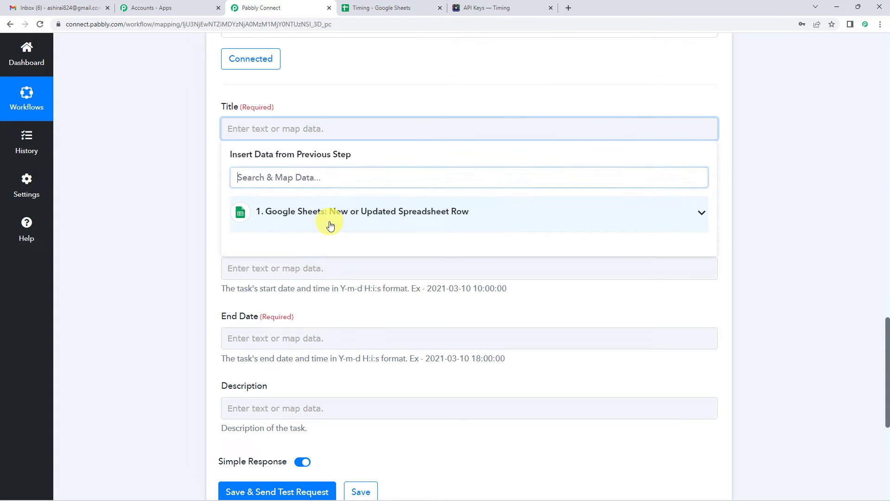
Review the Google Sheets trigger setup and compare its received project title and description with the Timing spreadsheet.
scroll(207, 250, "up", 7)
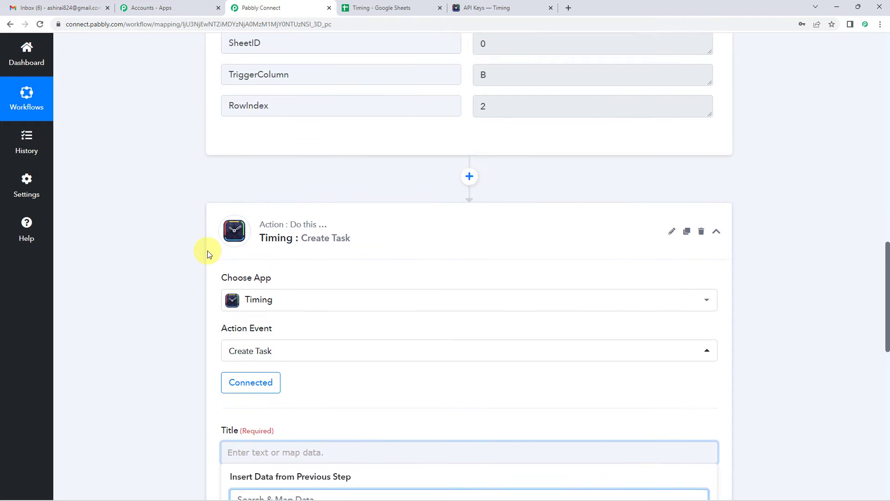
scroll(207, 254, "up", 20)
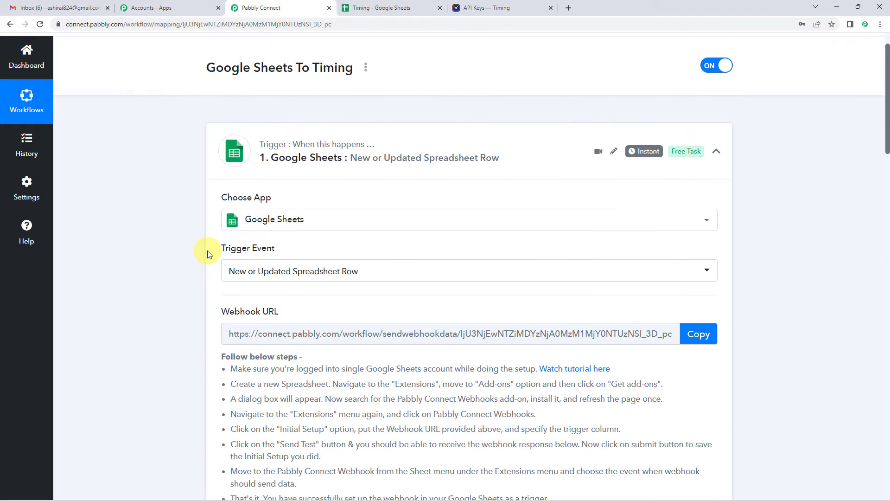
scroll(323, 229, "down", 5)
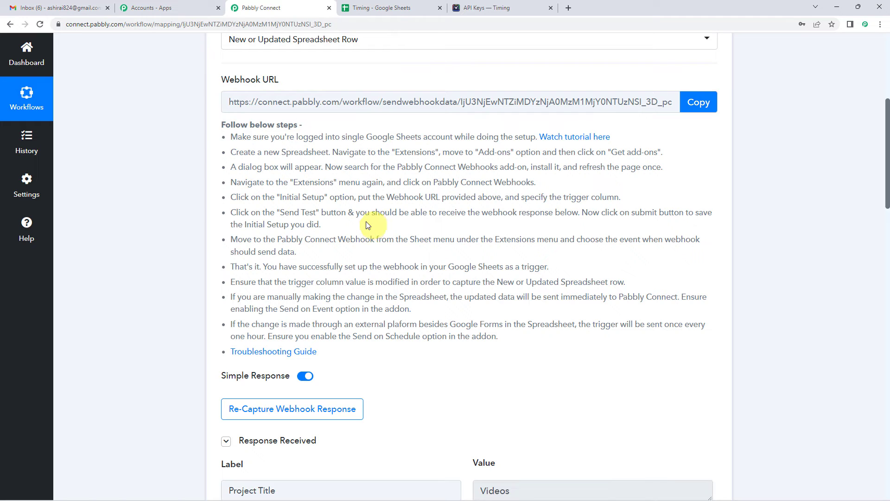
left_click(369, 7)
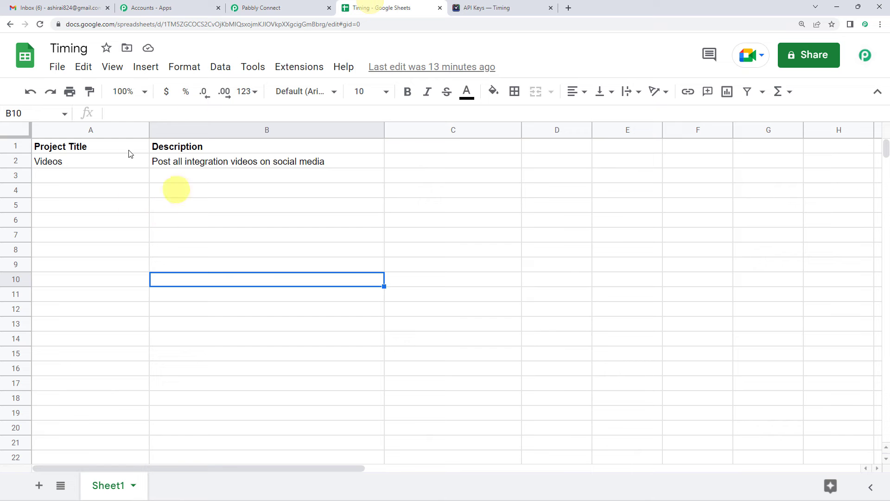
left_click(259, 7)
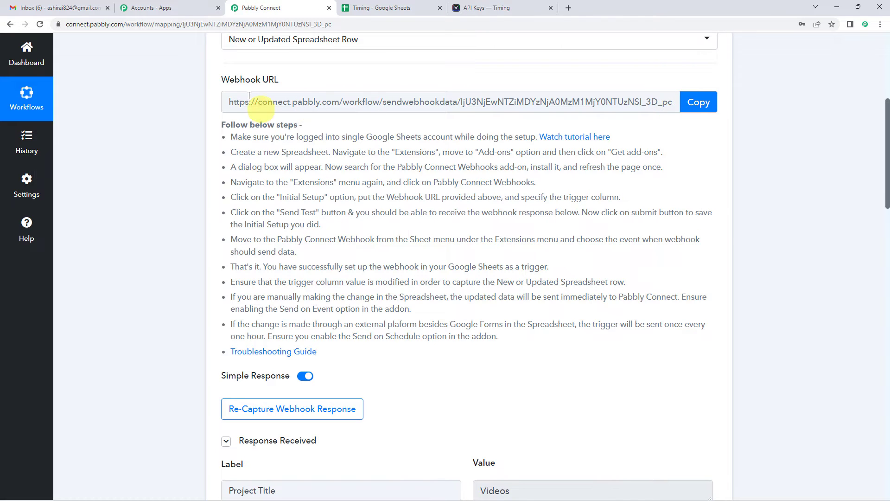
scroll(370, 171, "down", 8)
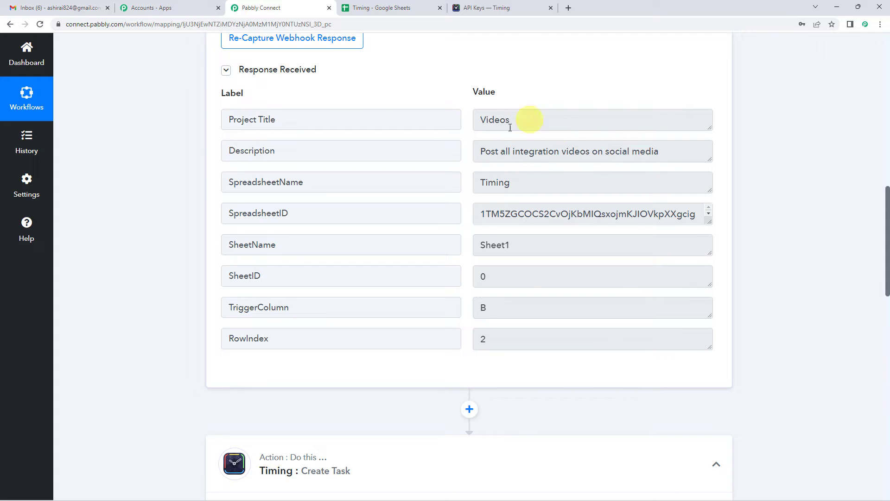
Map the Timing task's Title field to the Project Title value from the Google Sheets trigger.
scroll(510, 127, "down", 9)
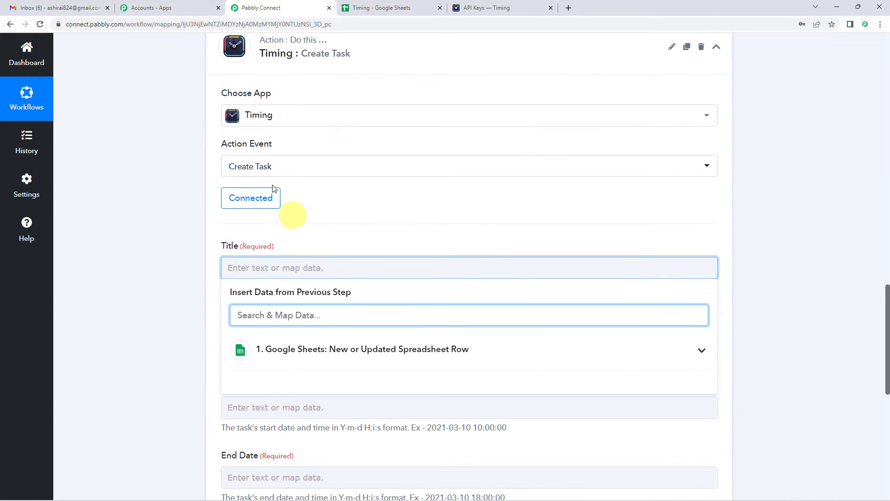
scroll(259, 283, "down", 2)
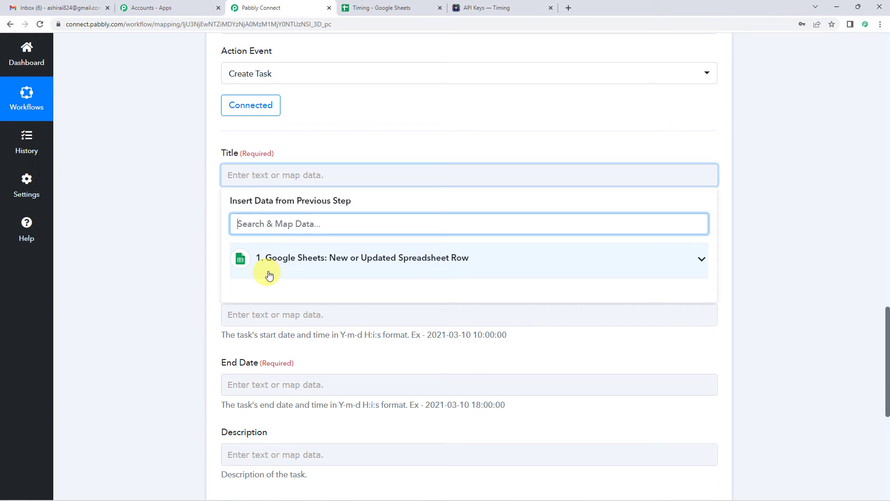
left_click(304, 265)
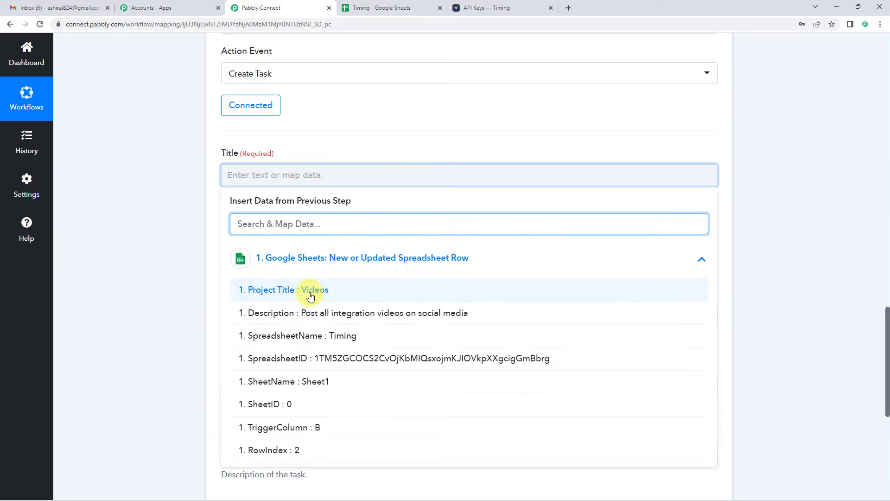
left_click(310, 292)
left_click(354, 121)
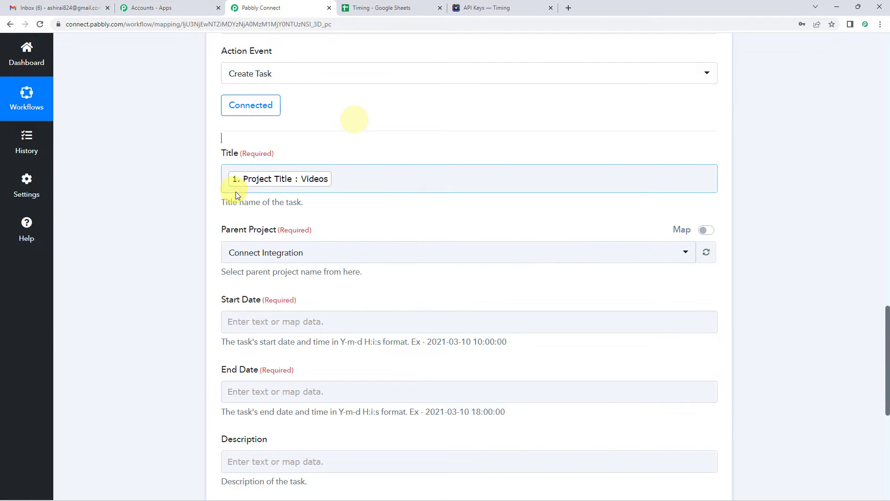
Reselect Connect Integration as the Parent Project of the Timing task.
scroll(377, 152, "down", 2)
left_click(285, 162)
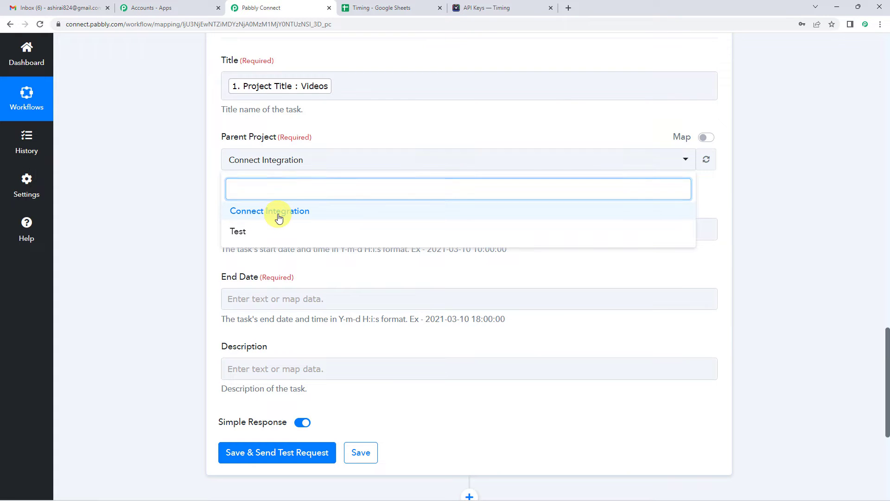
left_click(277, 212)
Check which Google Sheets trigger data is available for mapping to the task's Start Date field.
scroll(344, 128, "down", 1)
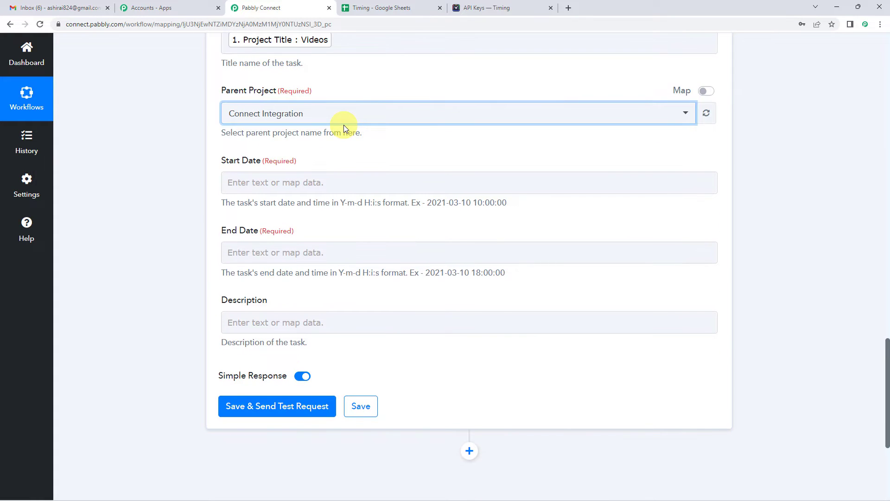
scroll(344, 124, "down", 1)
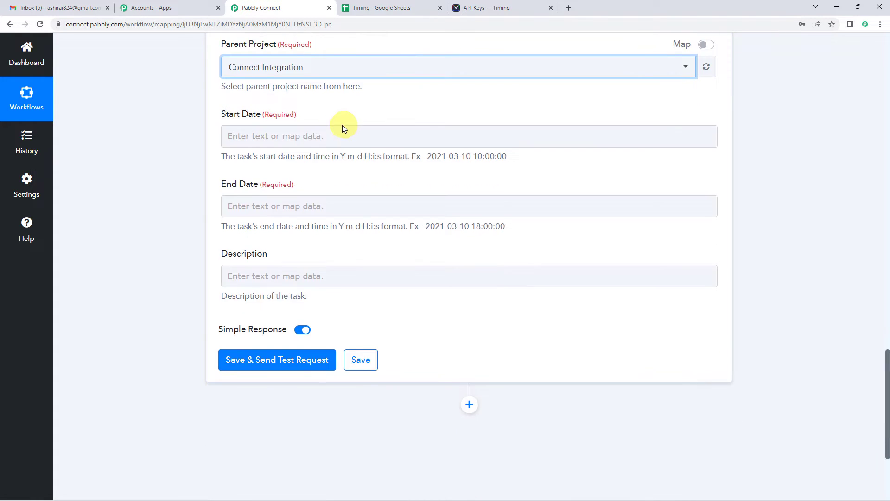
left_click(268, 138)
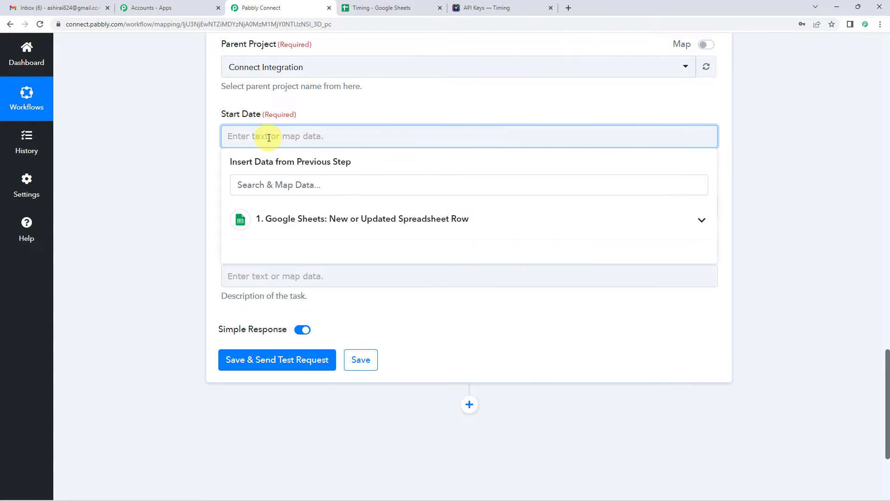
left_click(301, 214)
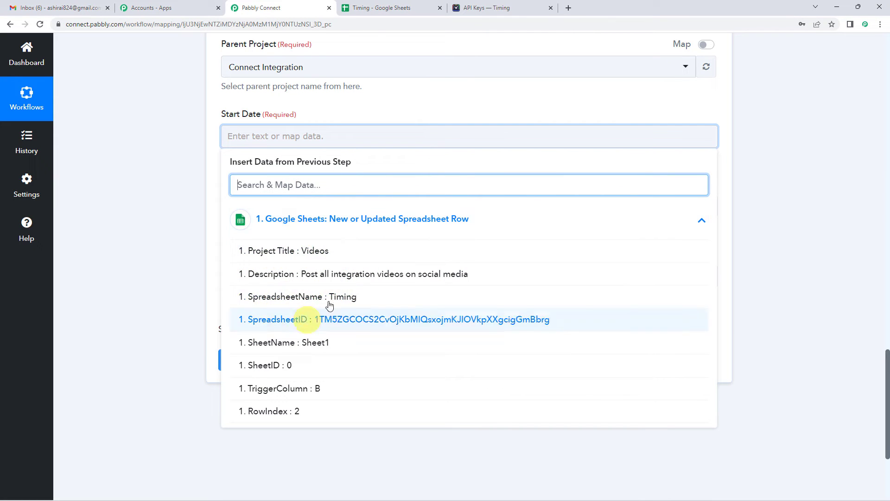
left_click(302, 220)
scroll(169, 207, "up", 2)
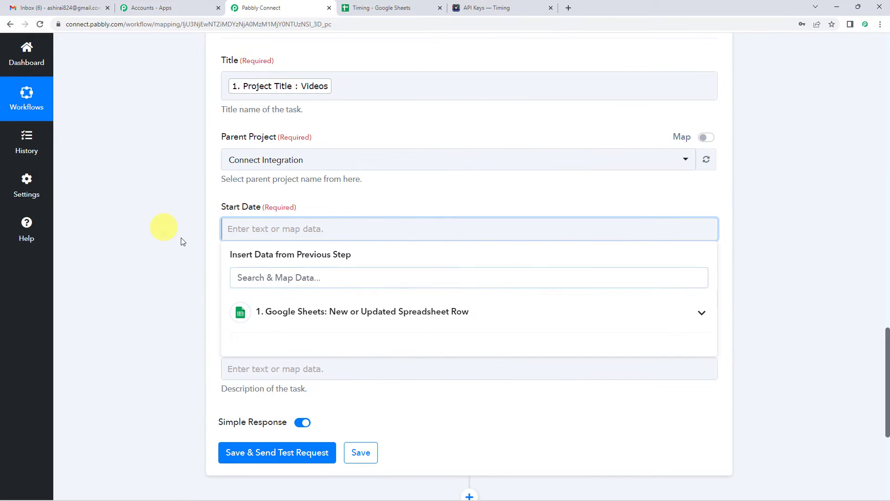
left_click(181, 241)
Insert a Date/Time Formatter by Pabbly action between the Google Sheets trigger and the Timing action.
scroll(230, 241, "up", 1)
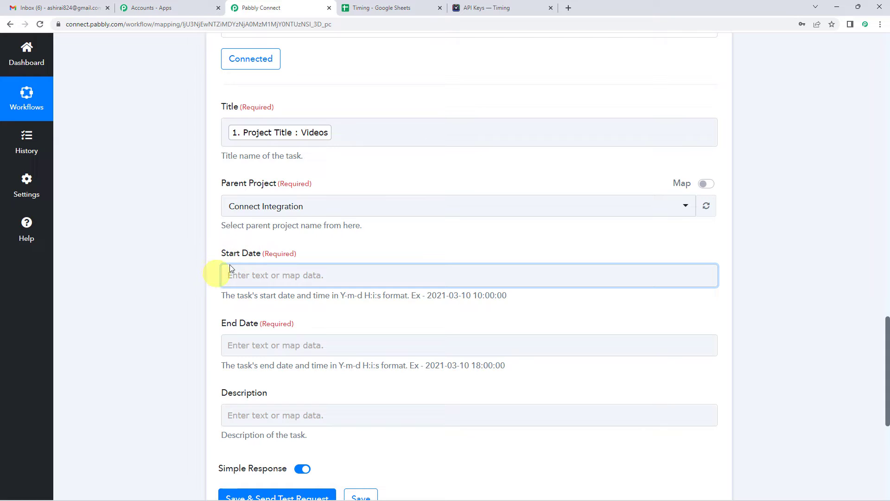
scroll(174, 292, "up", 5)
scroll(173, 291, "up", 3)
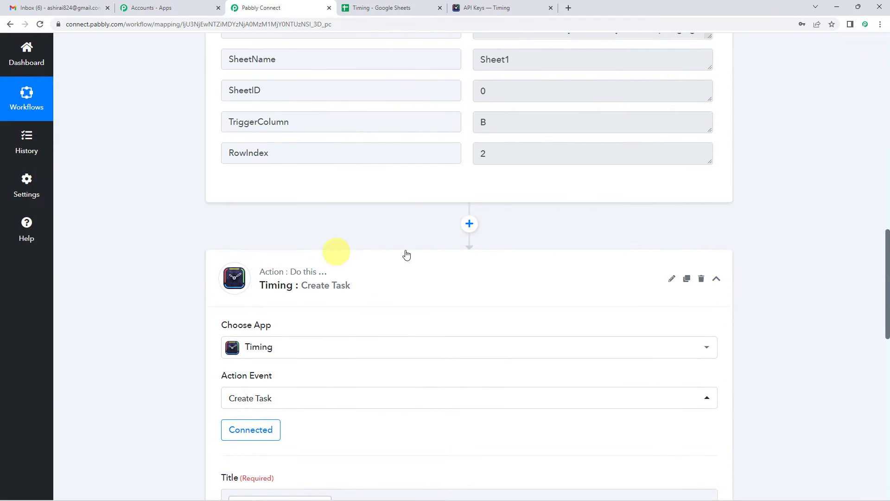
left_click(469, 225)
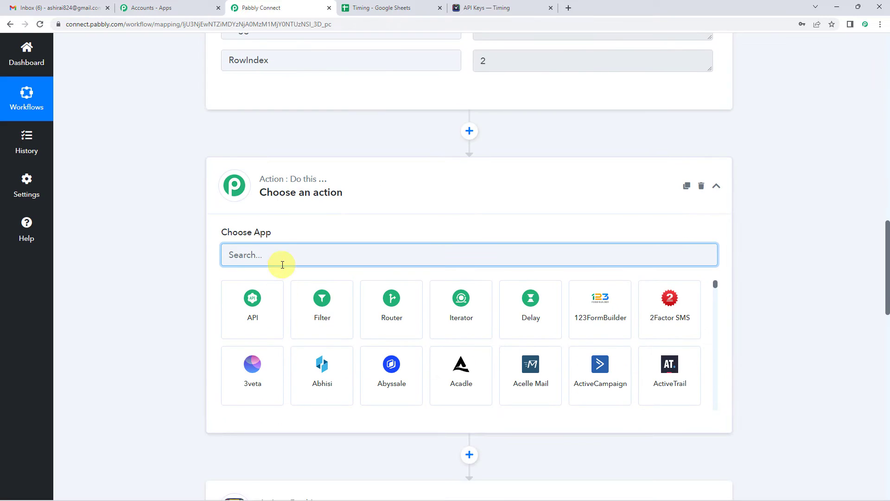
type("dat")
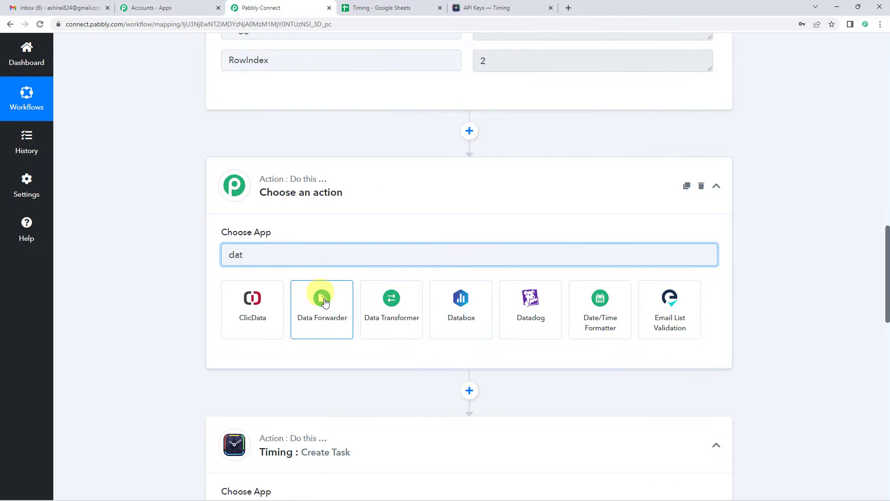
left_click(579, 306)
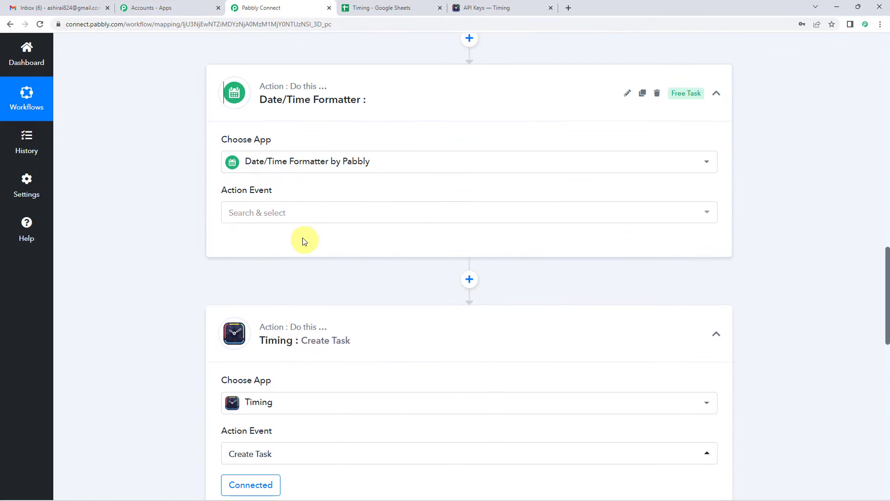
Set the Date/Time Formatter's action event to Current Date and connect it.
left_click(279, 214)
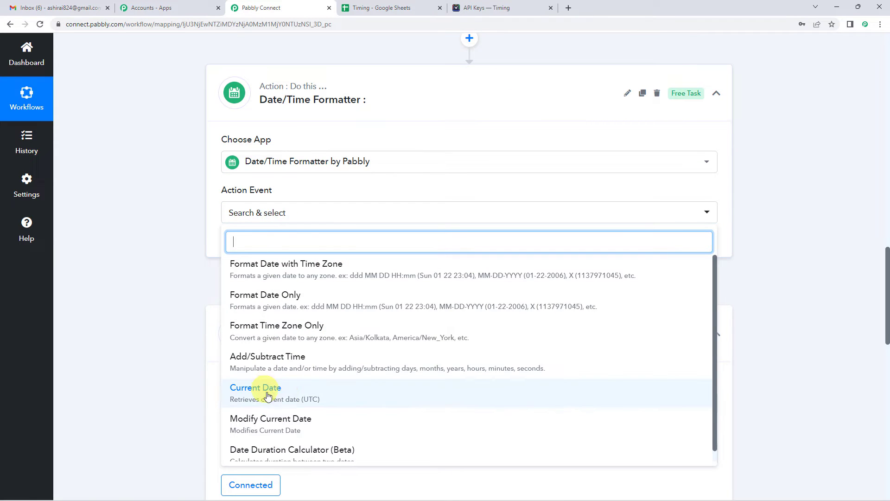
left_click(307, 397)
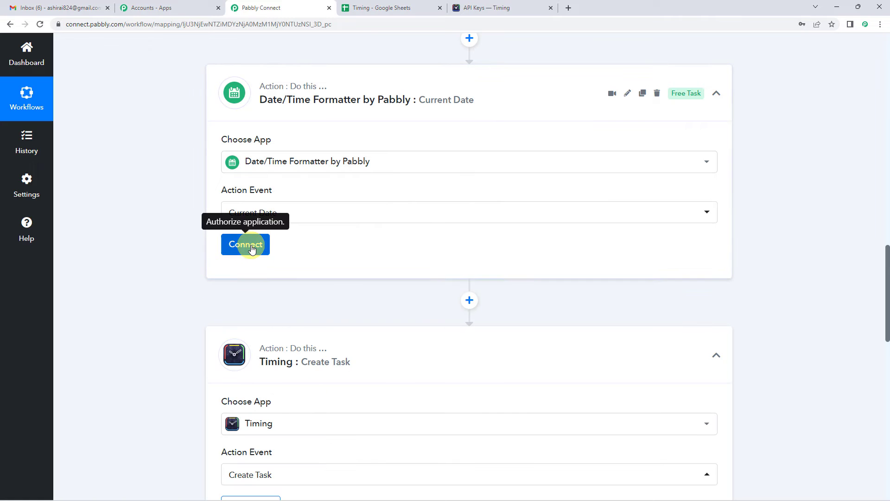
left_click(251, 248)
Compare the Current Date format settings with the date and time format required by Timing's Start Date field.
scroll(332, 218, "down", 3)
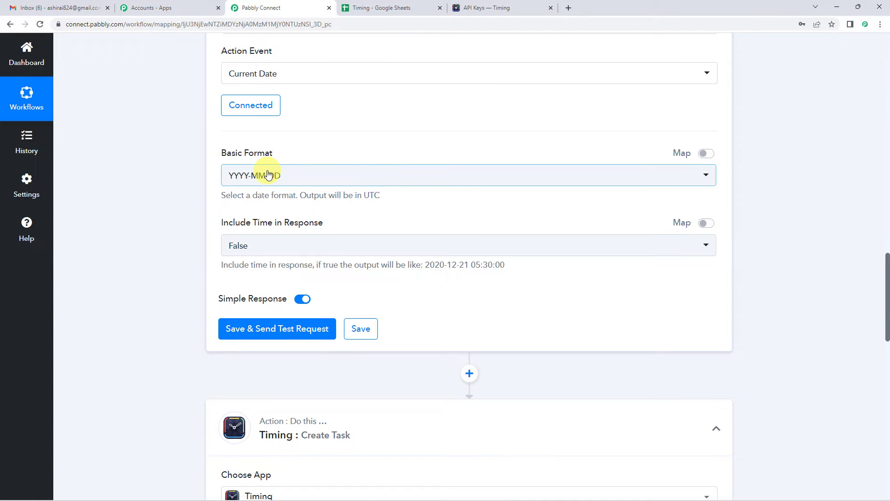
scroll(165, 247, "down", 12)
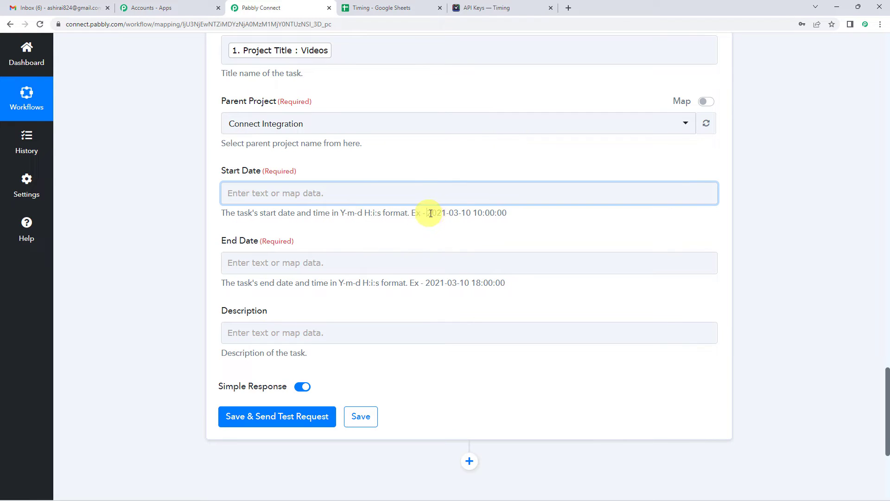
left_click_drag(459, 213, 472, 214)
left_click_drag(491, 214, 508, 213)
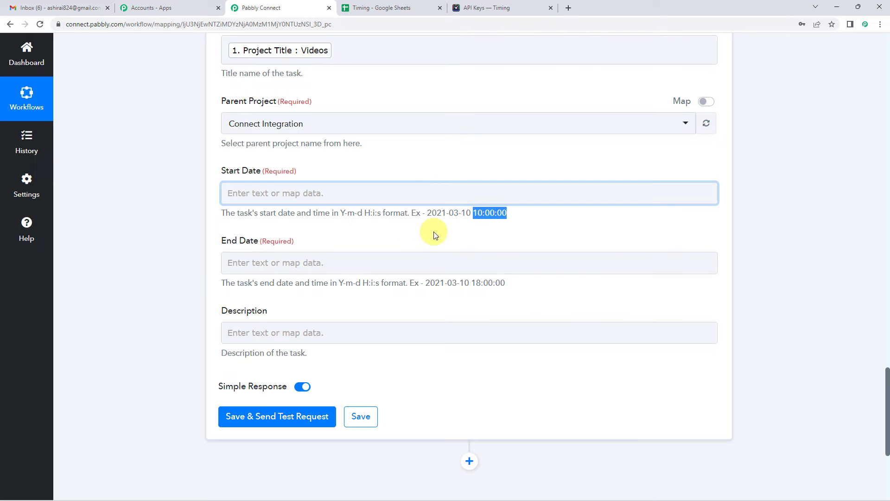
scroll(98, 225, "up", 15)
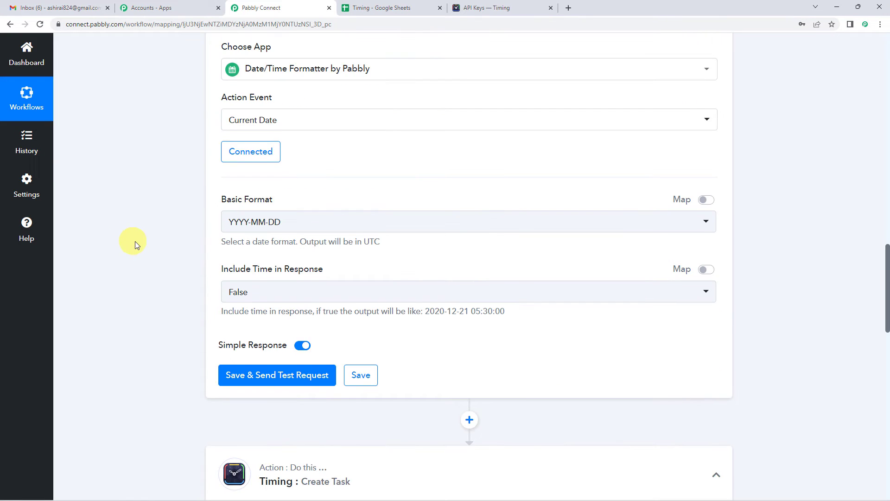
Set the Current Date action's Basic Format to YYYY-MM-DDTHH:mm:ssZ, then save it and send a test request.
scroll(253, 256, "down", 3)
left_click(268, 230)
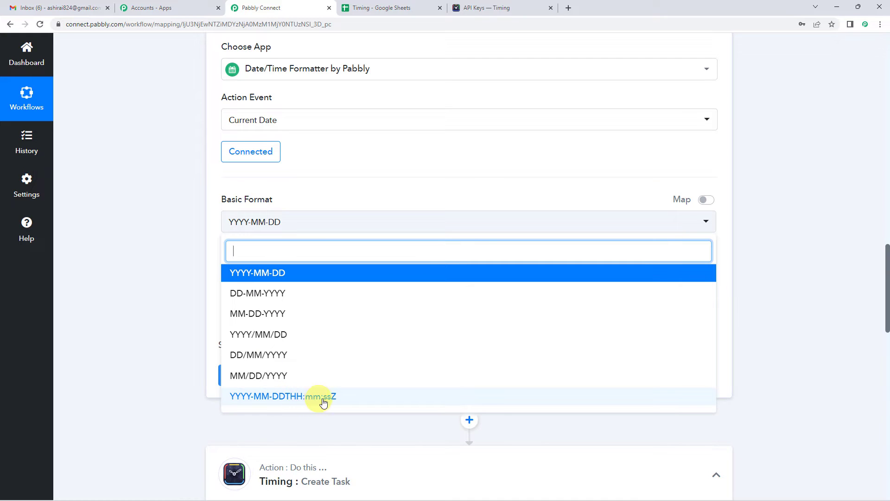
left_click(291, 400)
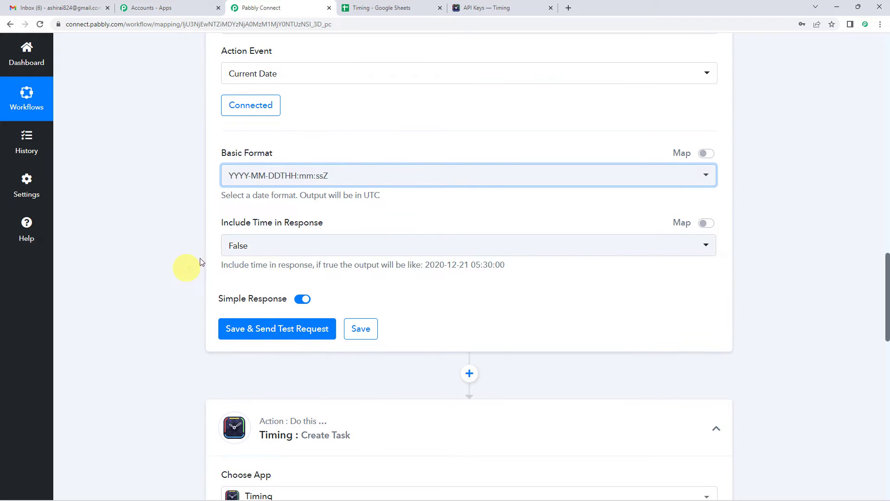
scroll(202, 265, "down", 1)
left_click(290, 327)
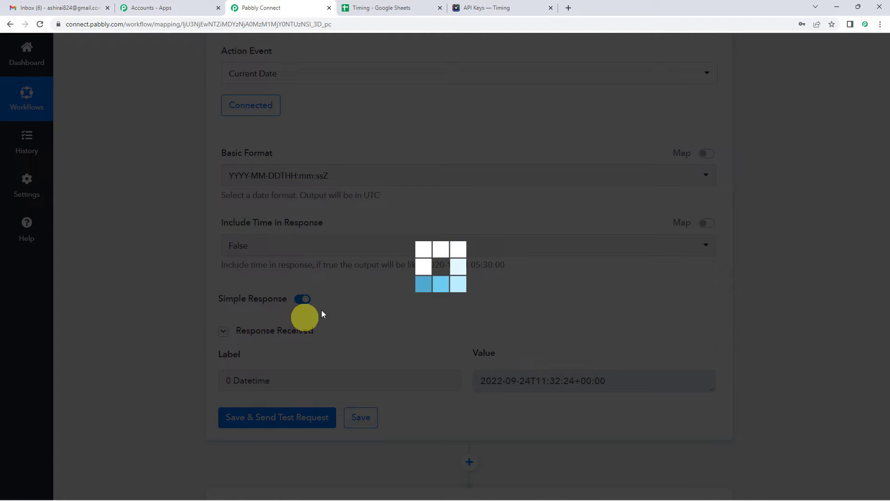
Examine the Date/Time Formatter's returned Datetime value and compare it with the format required for Timing's Start Date.
scroll(464, 237, "down", 2)
scroll(464, 237, "down", 1)
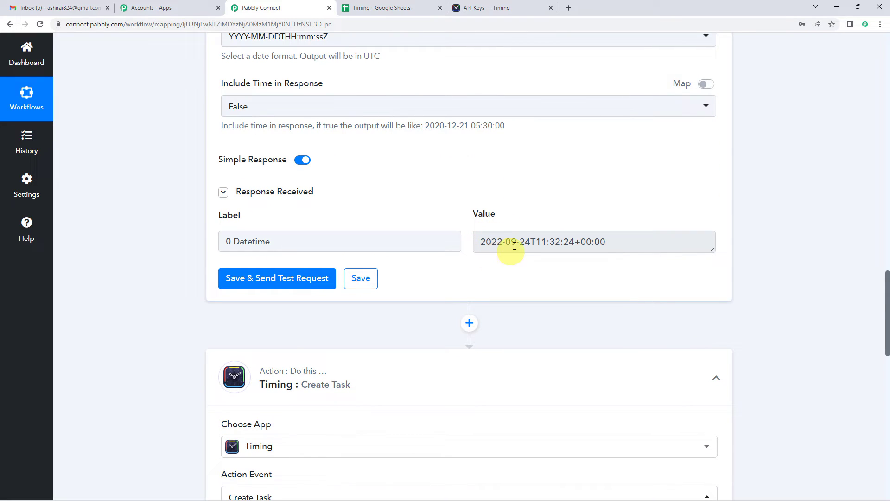
left_click_drag(483, 244, 576, 243)
left_click(540, 248)
left_click(545, 268)
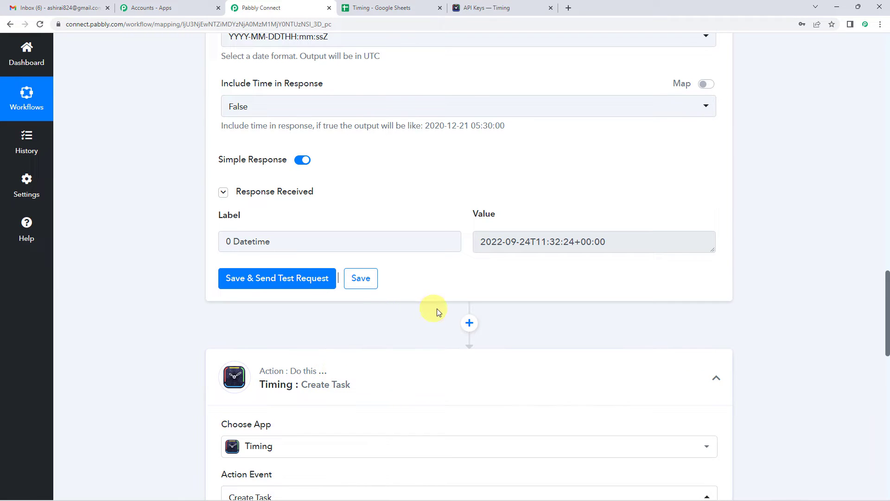
scroll(445, 301, "down", 1)
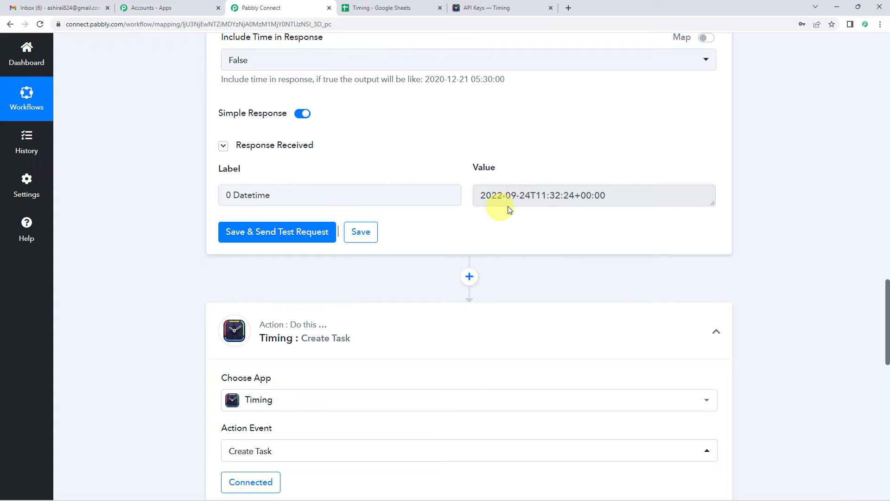
left_click_drag(488, 193, 546, 195)
left_click(418, 278)
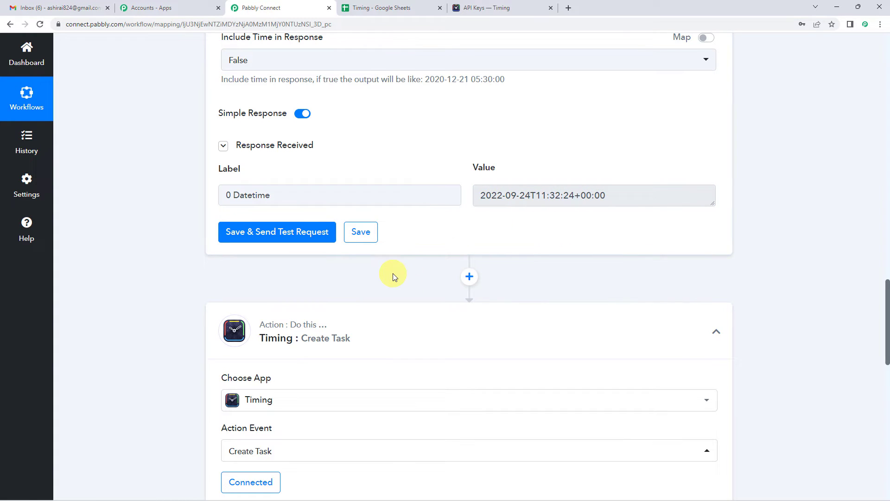
scroll(393, 278, "down", 3)
scroll(454, 260, "up", 2)
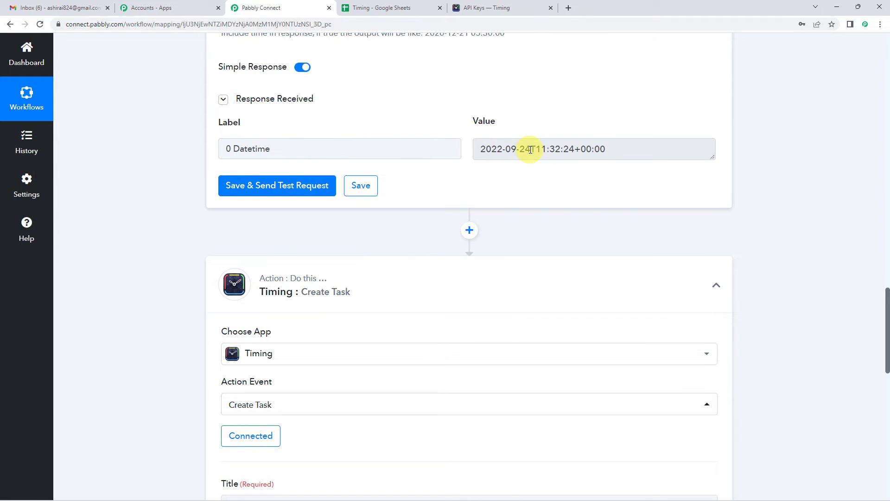
left_click_drag(530, 149, 537, 151)
scroll(371, 264, "down", 11)
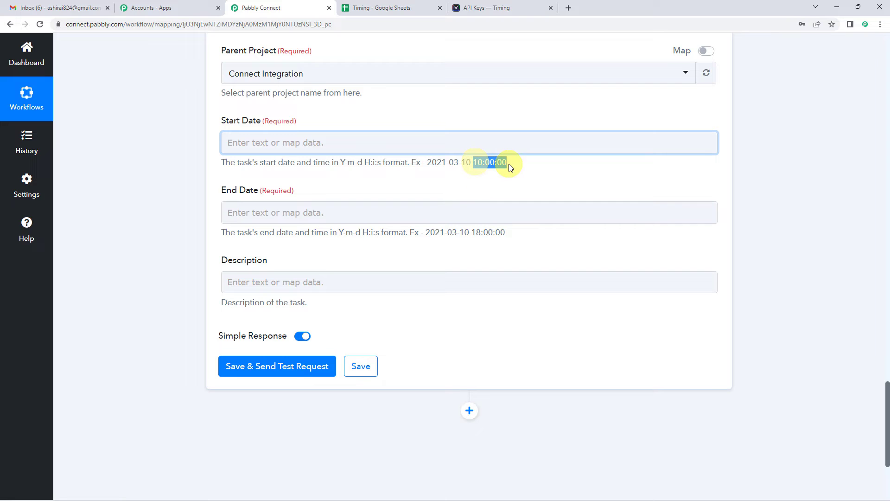
Add a Text Formatter by Pabbly action between the Date/Time Formatter and Timing actions, set its event to Split Text, and connect it.
scroll(474, 183, "up", 12)
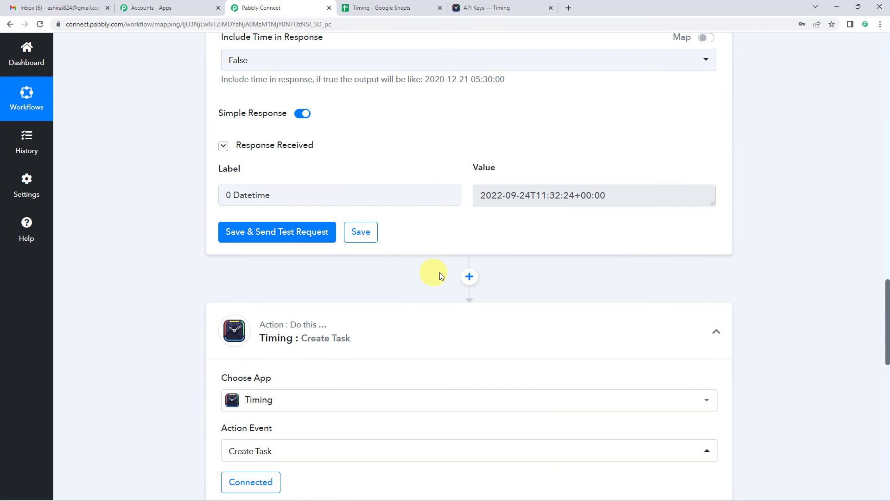
left_click(469, 277)
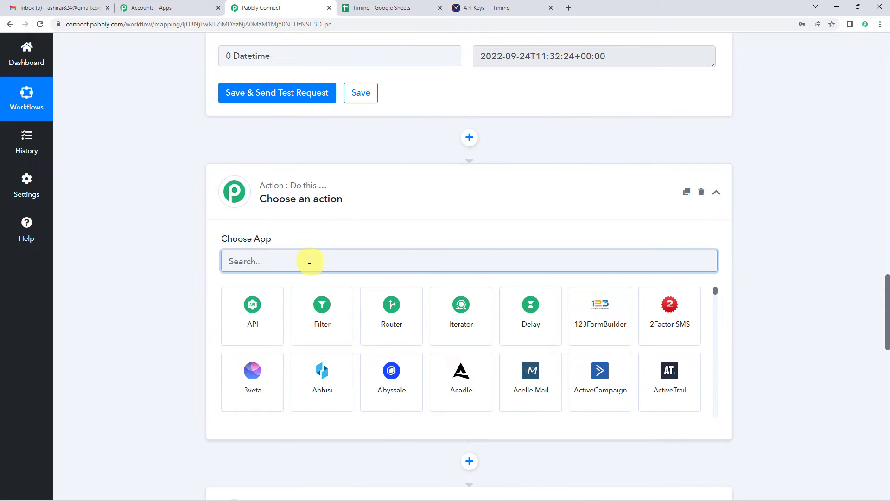
type("text")
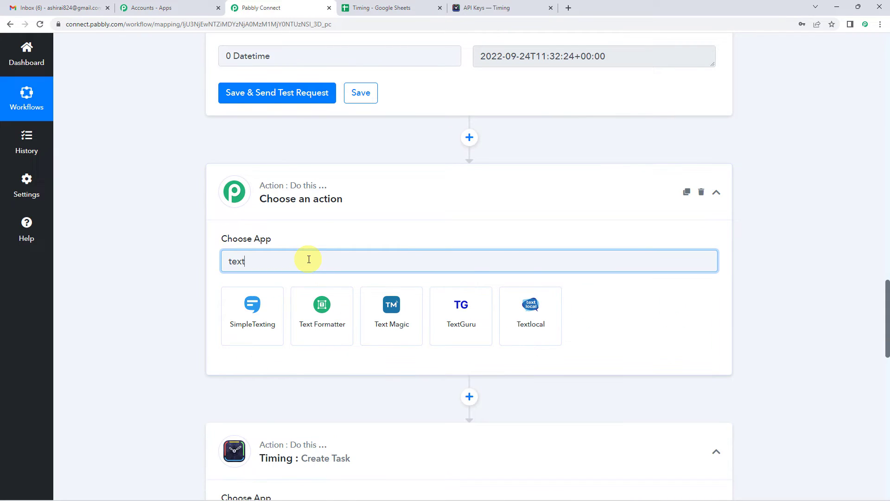
left_click(318, 319)
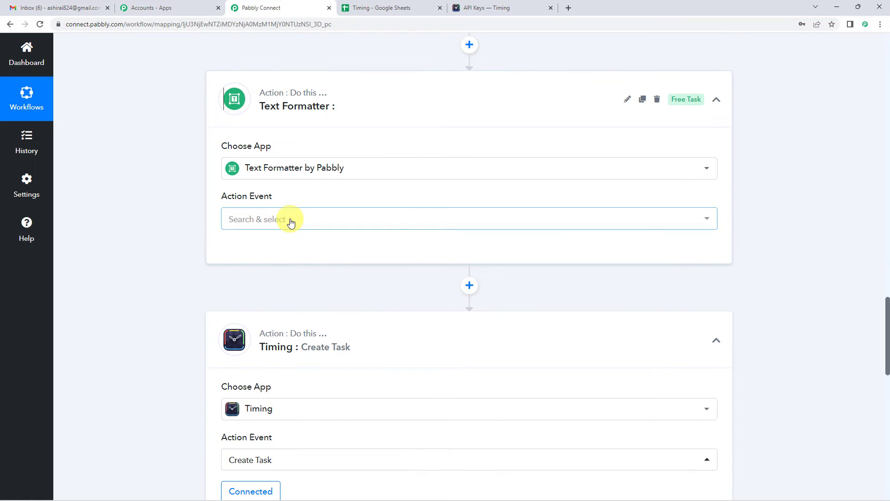
left_click(290, 222)
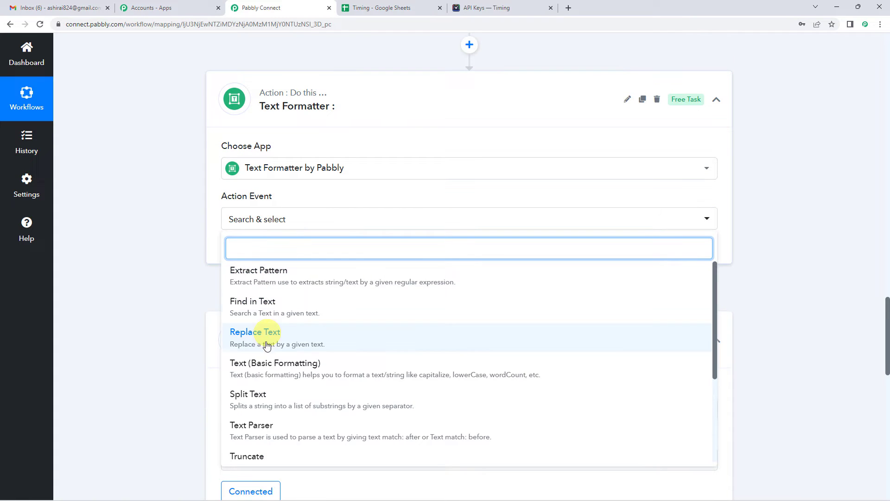
left_click(262, 393)
left_click(248, 251)
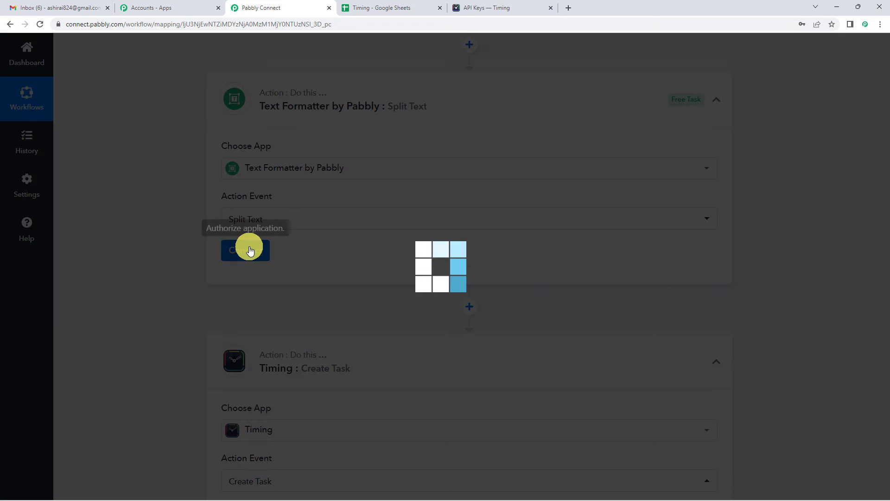
Map the Current Date action's Datetime value into the Split Text action's Text to Split field.
scroll(338, 234, "down", 3)
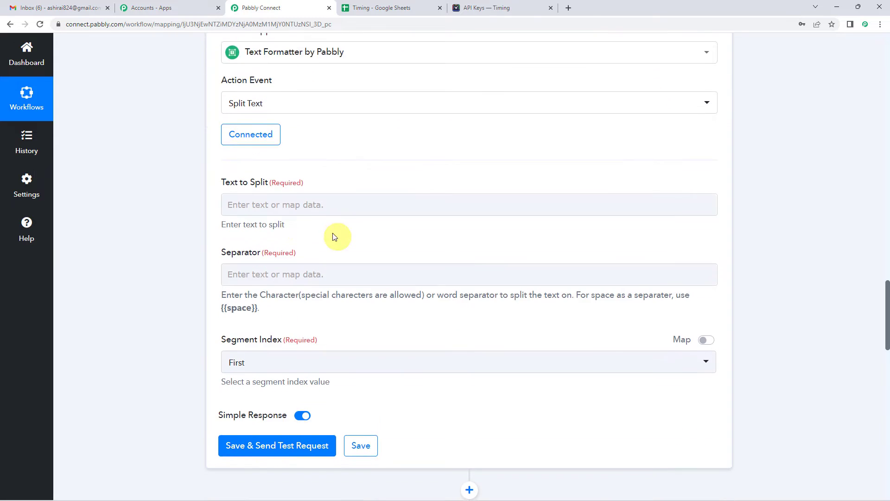
left_click(290, 181)
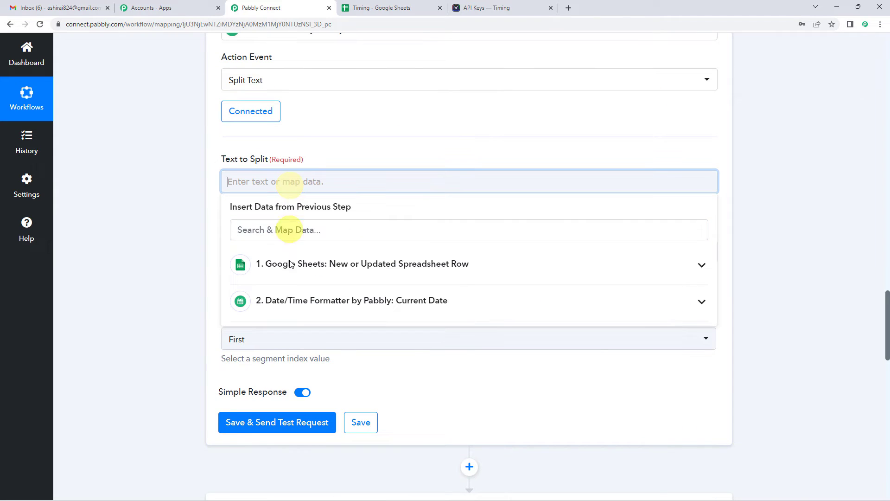
left_click(303, 304)
left_click(362, 337)
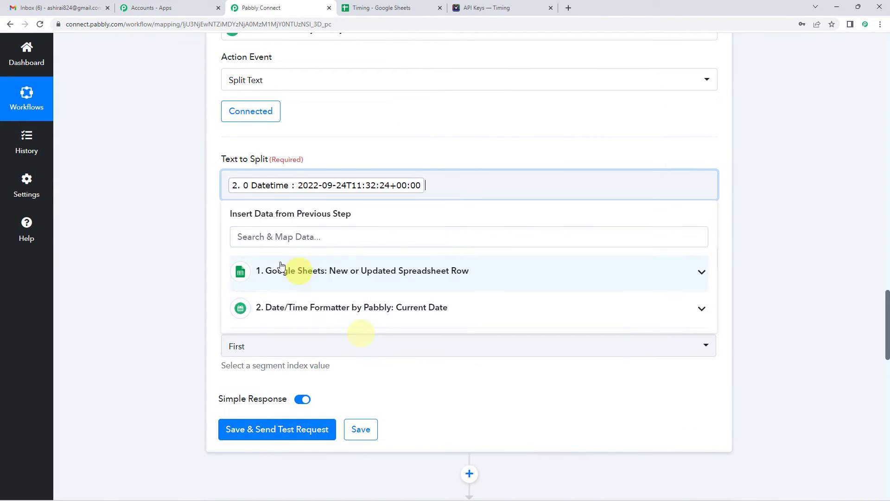
left_click(221, 239)
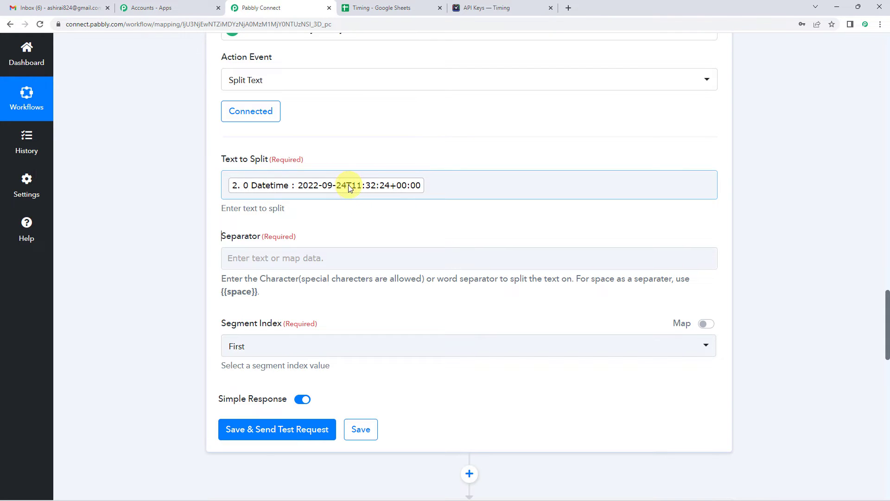
Set the Separator to T and the Segment Index to All, then save the Split Text action and send a test request.
left_click(305, 255)
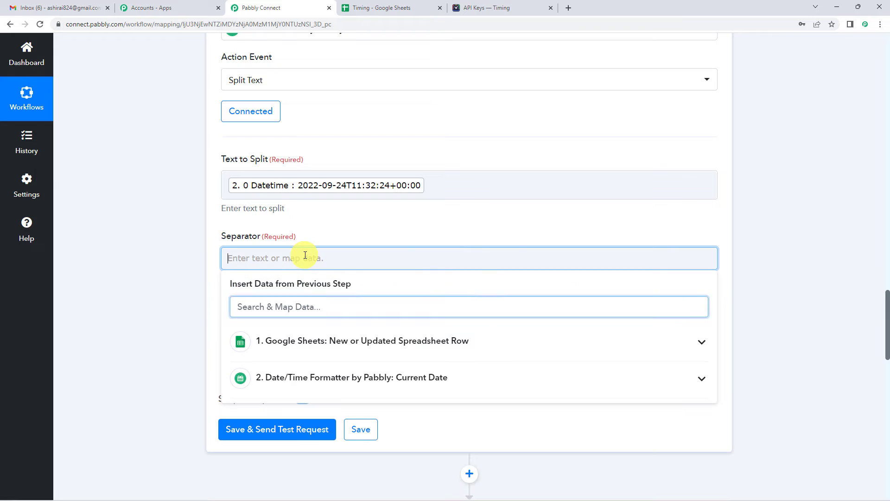
left_click(204, 255)
scroll(213, 260, "down", 1)
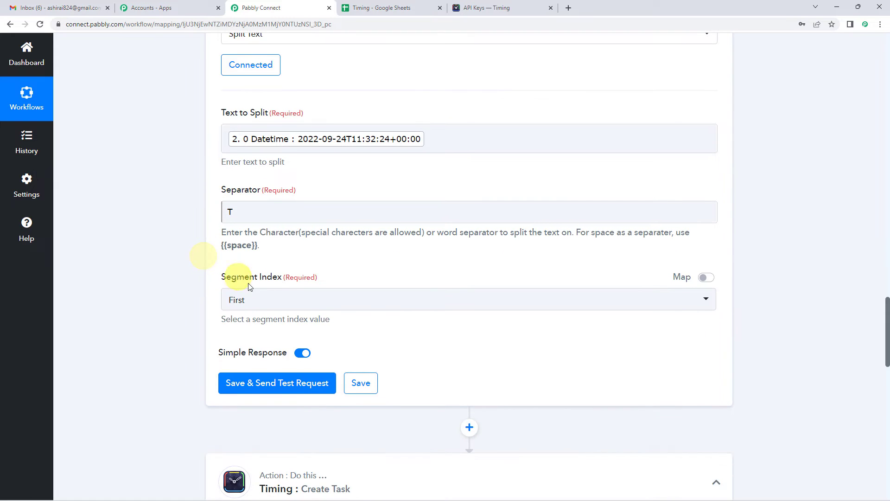
left_click(275, 299)
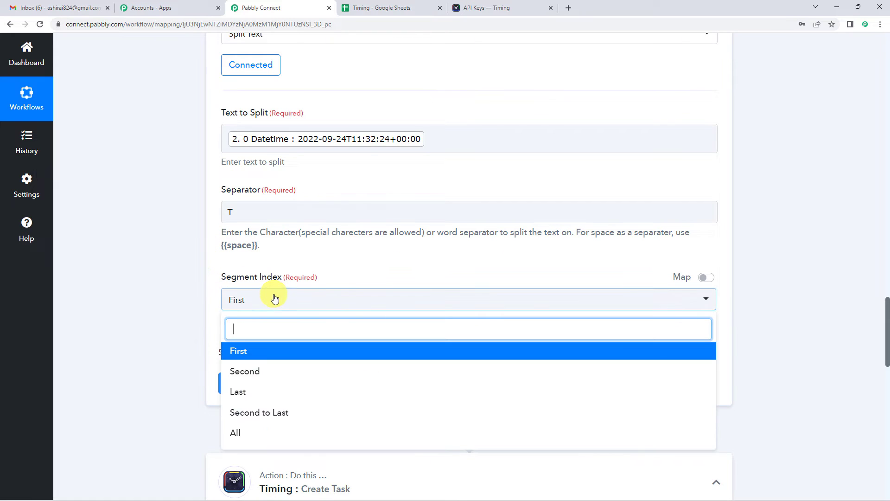
left_click(236, 432)
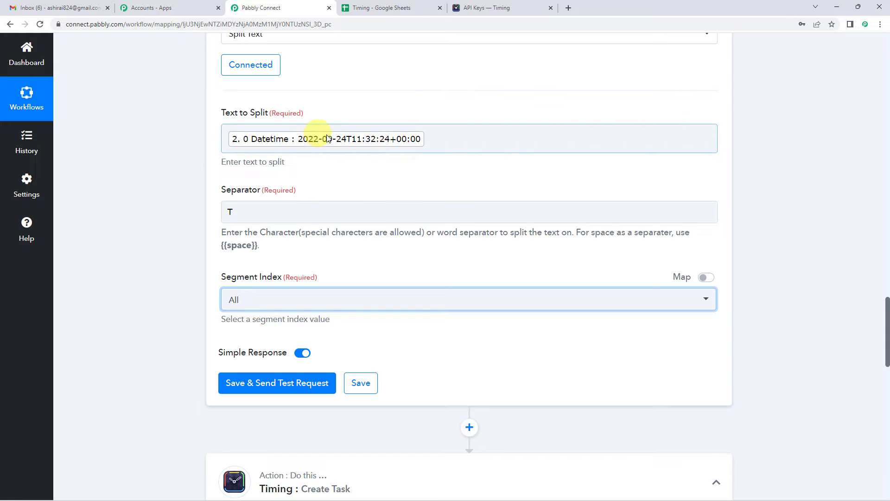
scroll(298, 272, "down", 1)
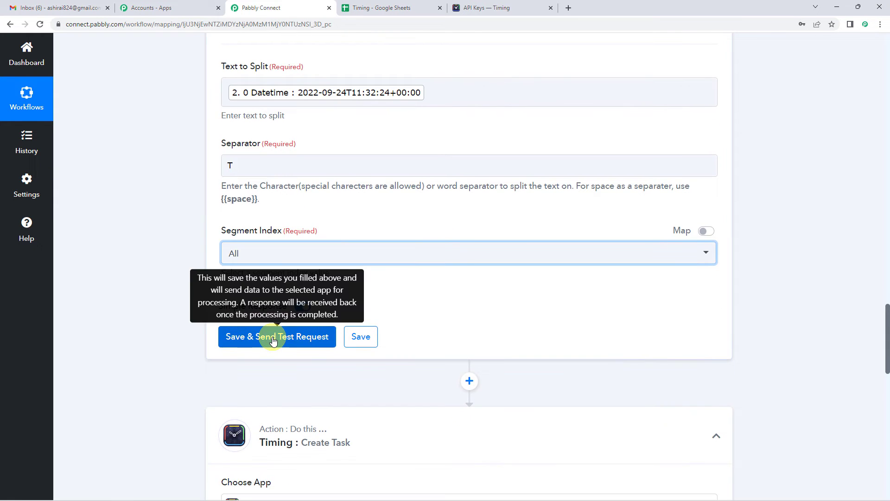
left_click(273, 337)
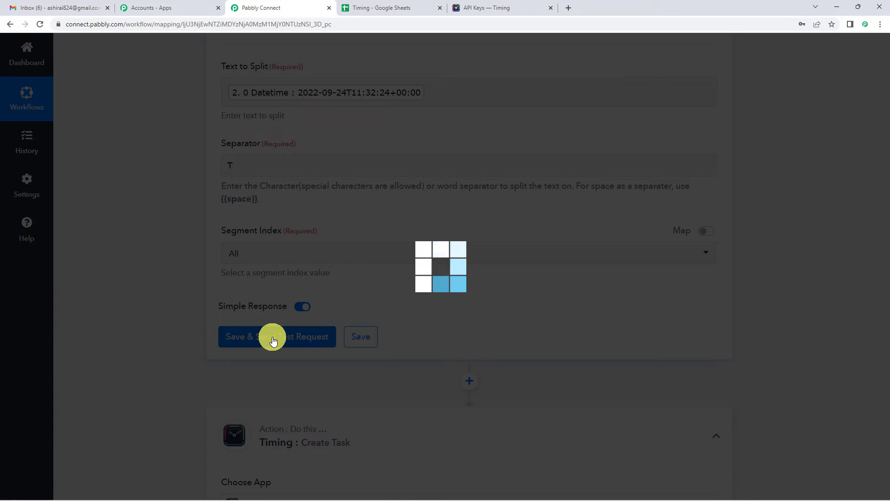
Examine the split date and time results and compare them with the format required by Timing's Start Date field.
scroll(425, 304, "down", 3)
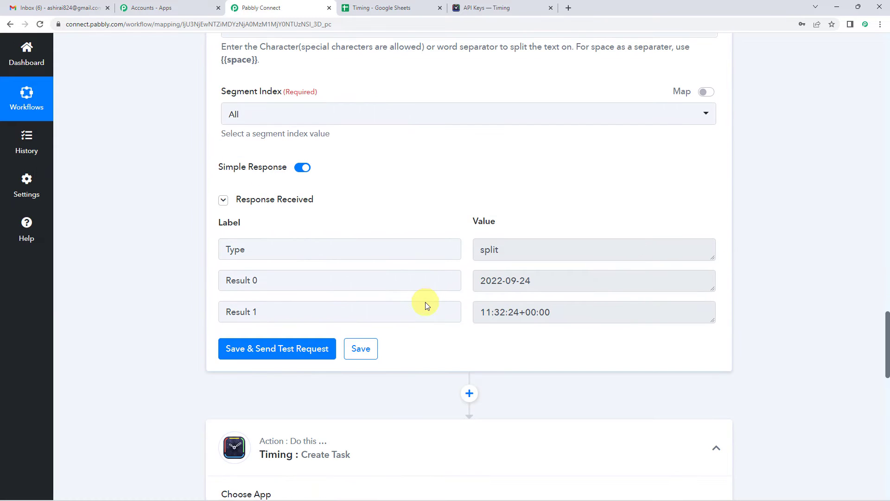
left_click_drag(482, 280, 570, 282)
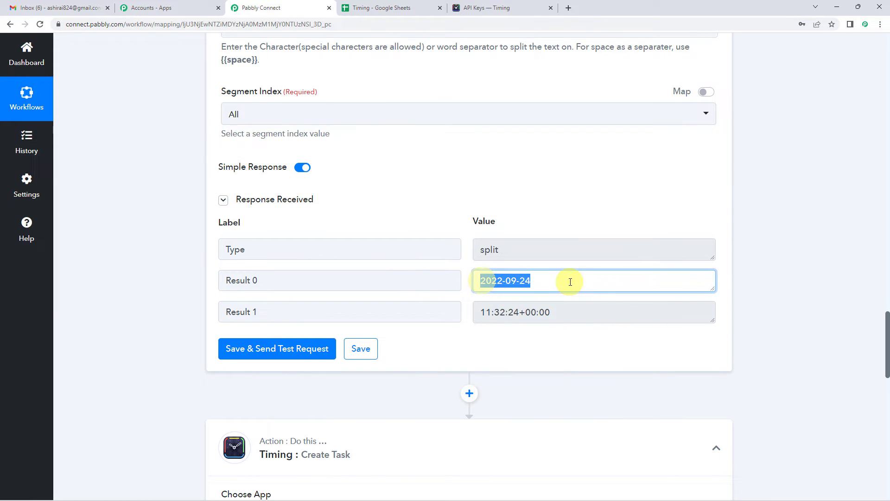
left_click_drag(483, 312, 515, 305)
scroll(515, 305, "down", 1)
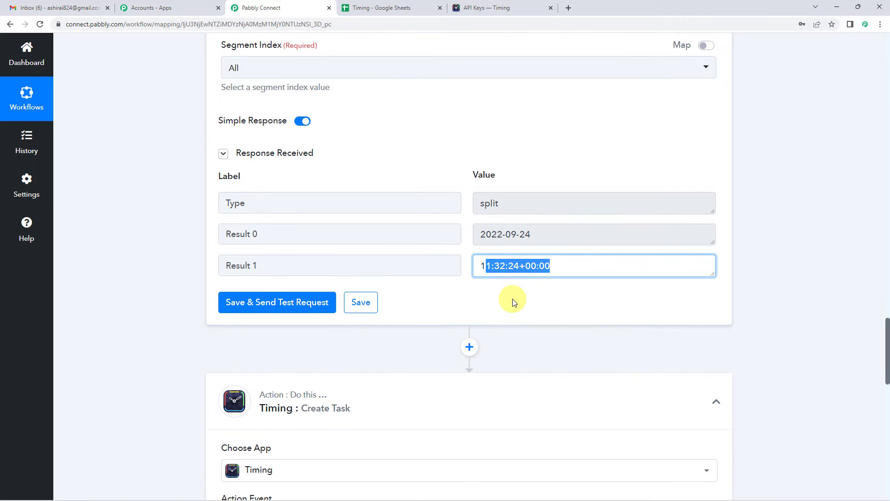
scroll(513, 302, "down", 13)
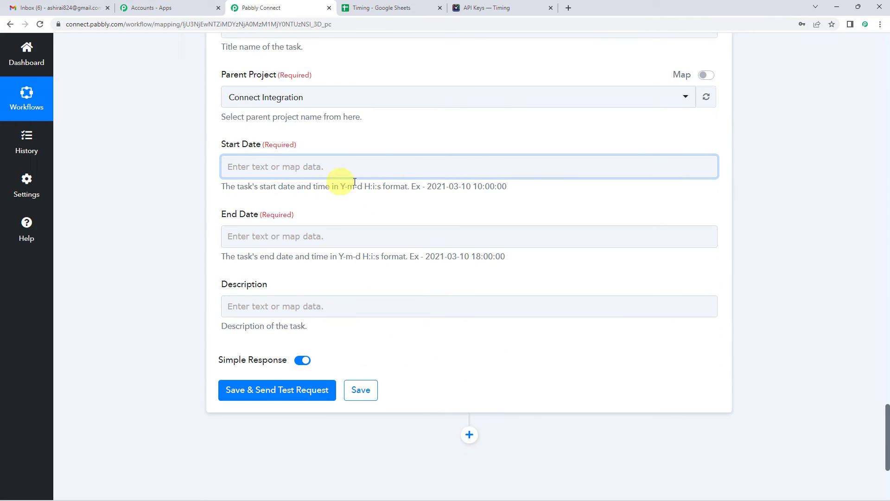
left_click_drag(428, 186, 537, 188)
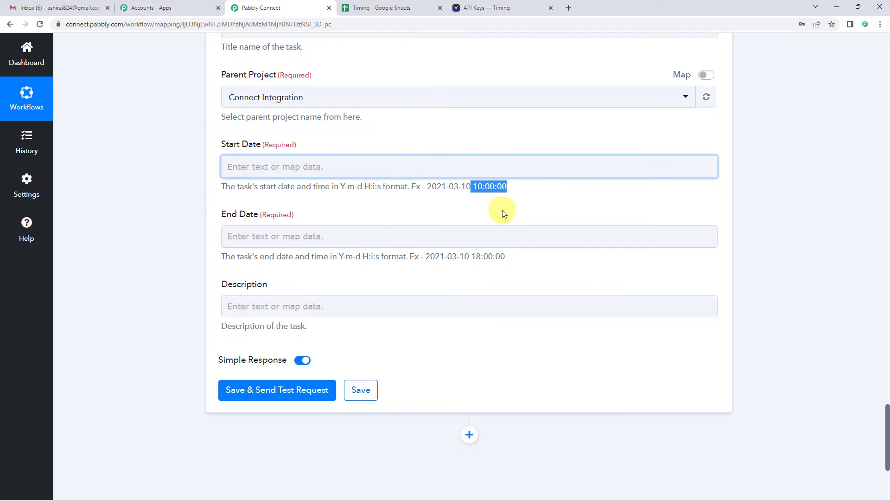
scroll(504, 212, "up", 9)
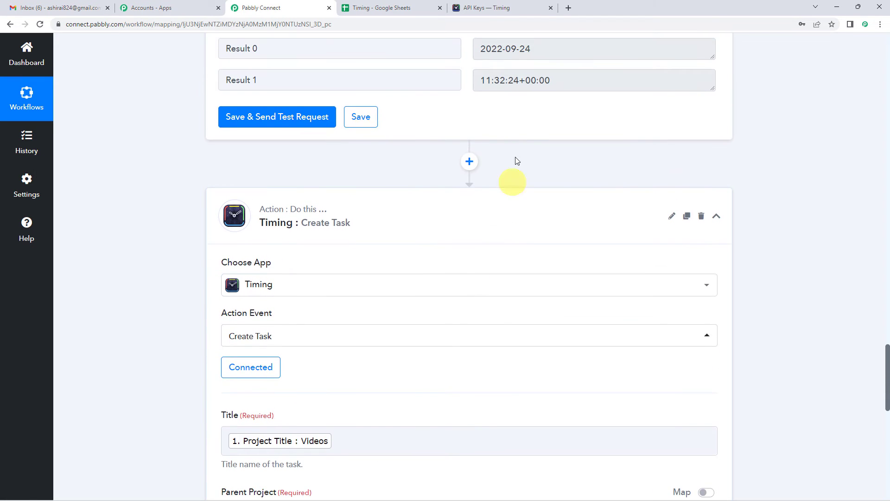
left_click_drag(520, 81, 550, 81)
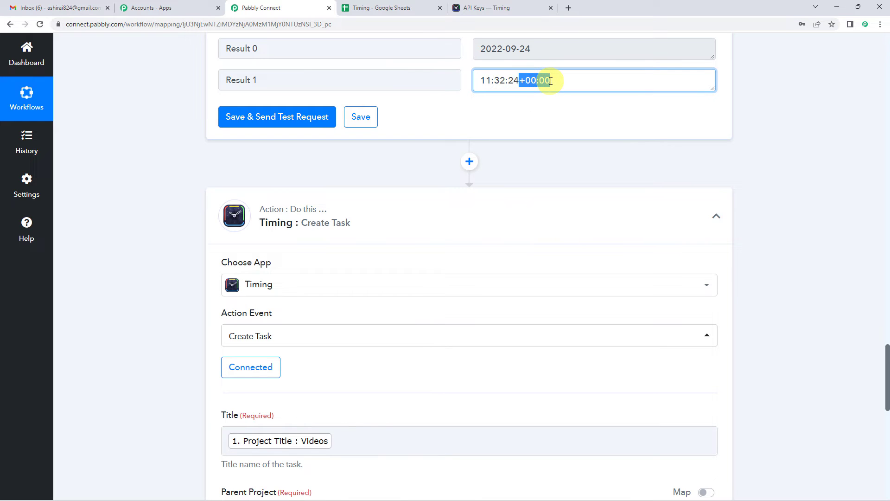
scroll(505, 278, "down", 9)
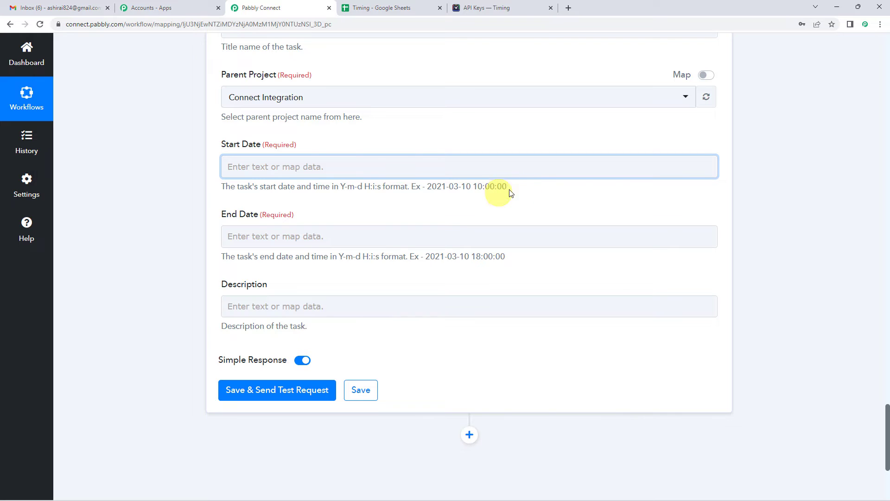
scroll(498, 218, "up", 2)
scroll(498, 218, "up", 10)
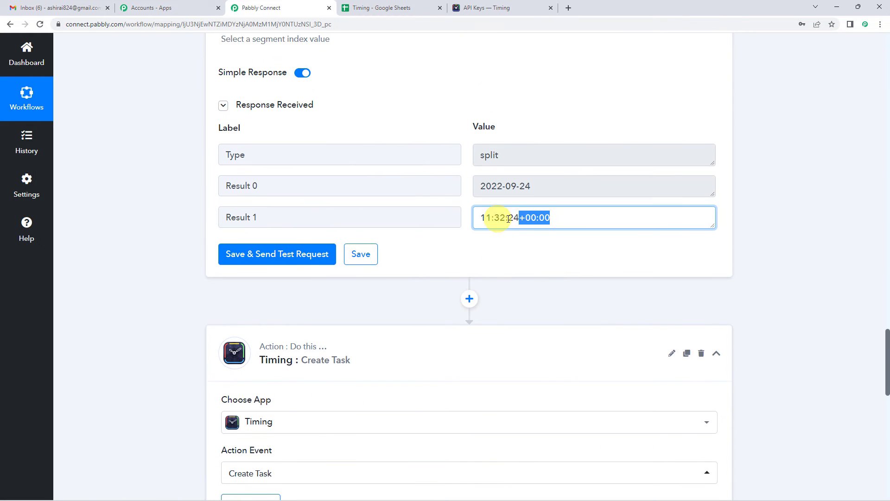
left_click_drag(521, 218, 487, 255)
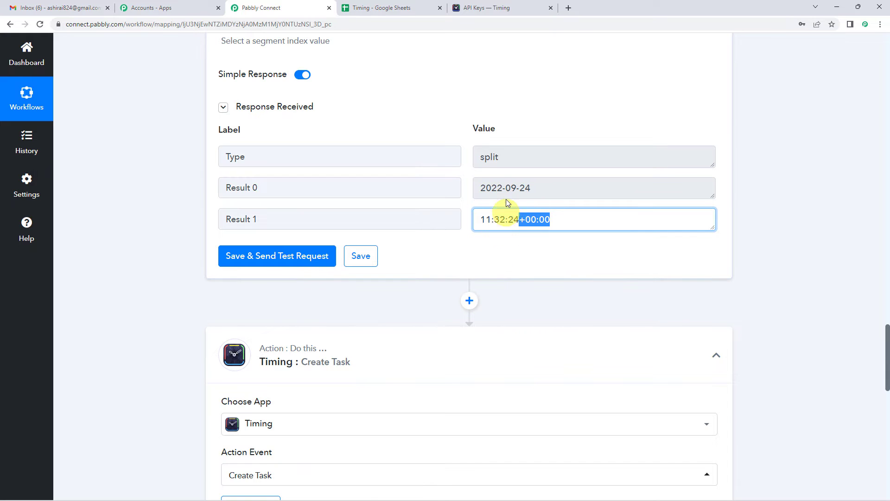
Add a second Text Formatter by Pabbly action before Timing's Create Task, set its event to Split Text, and connect it.
left_click(476, 303)
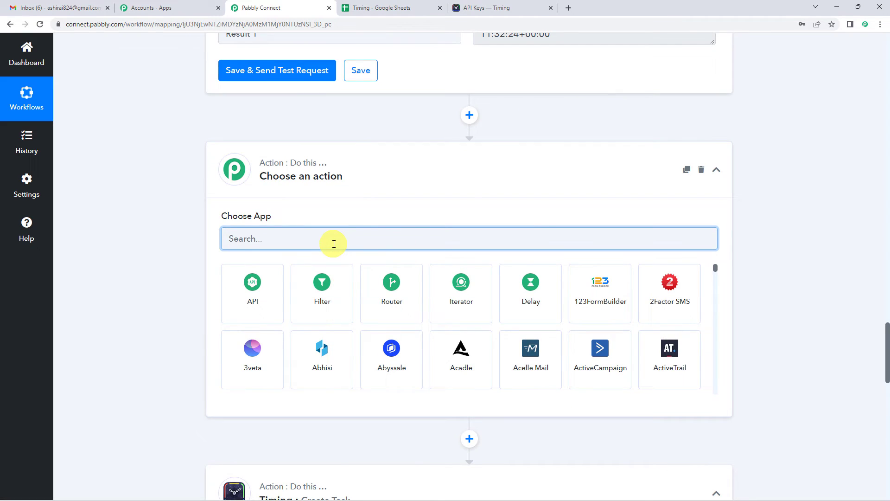
type("TEXT")
left_click(313, 278)
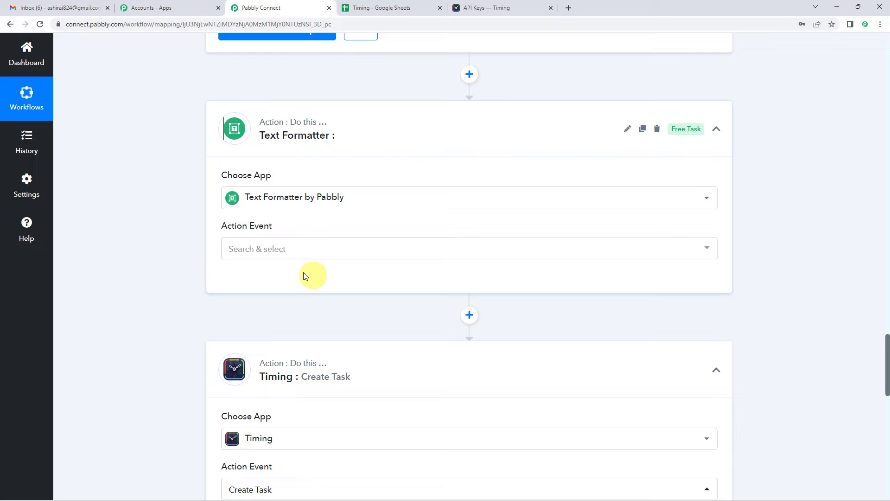
left_click(291, 242)
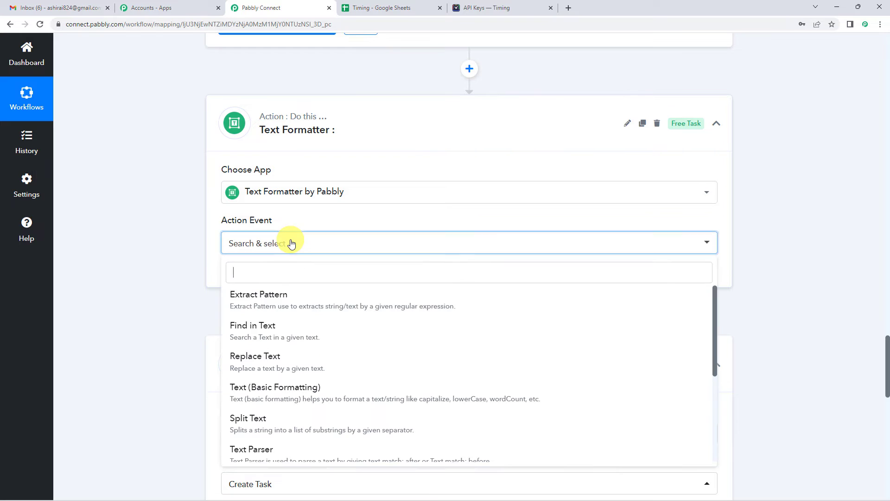
left_click(257, 419)
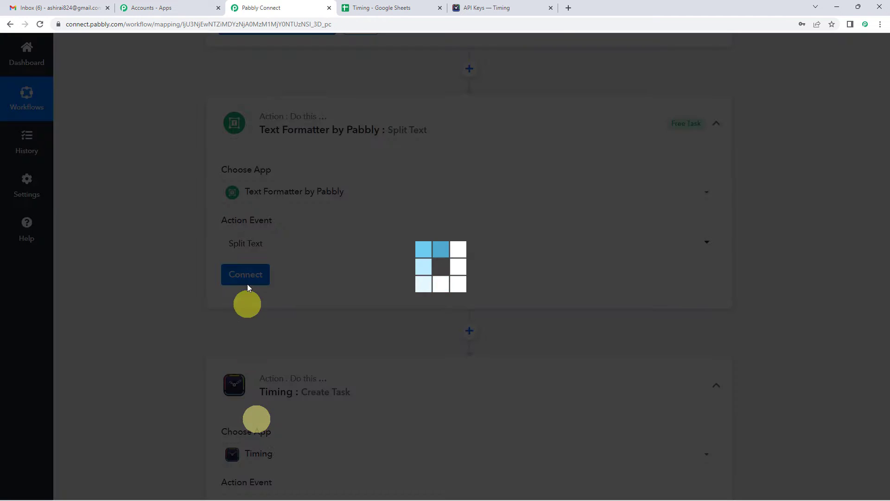
left_click(246, 274)
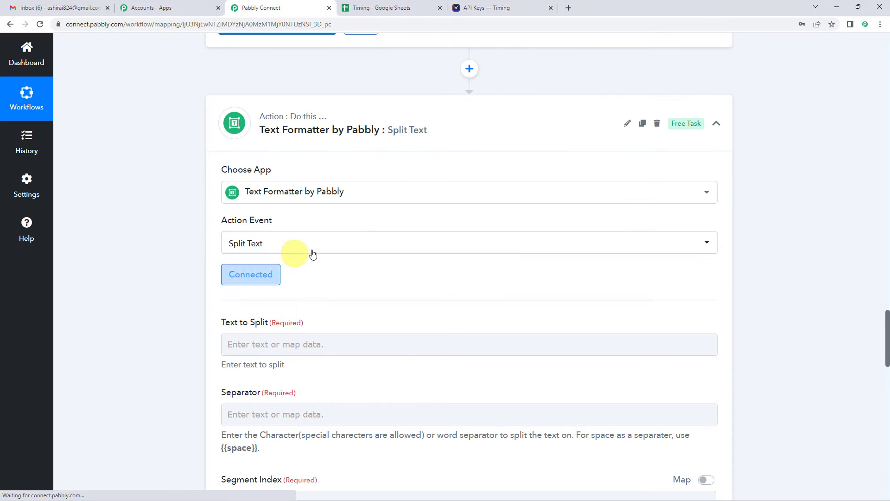
Map Result 1 from the first Split Text action as the second one's Text to Split and set its Separator to +.
scroll(301, 256, "down", 2)
left_click(294, 254)
scroll(324, 343, "down", 2)
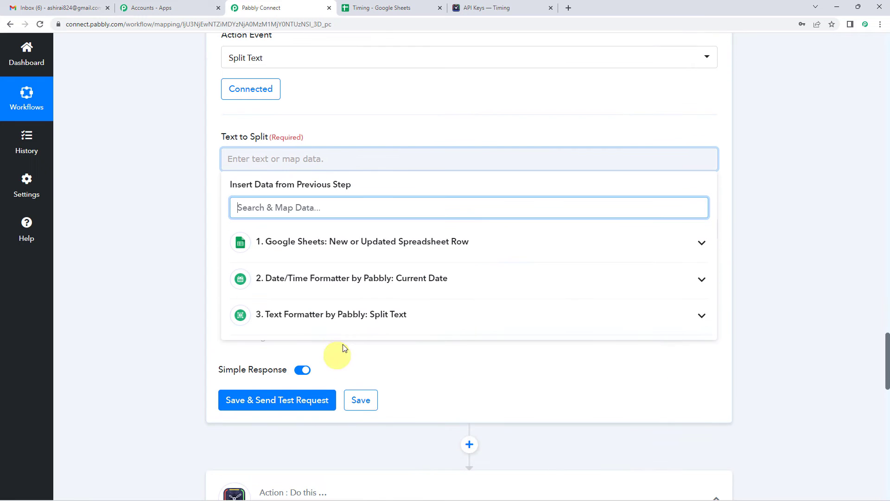
left_click(352, 315)
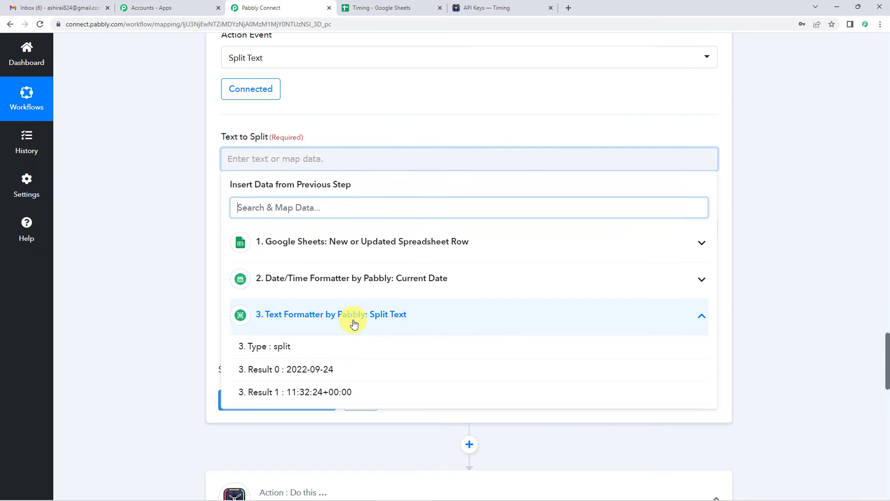
left_click(310, 393)
left_click(210, 213)
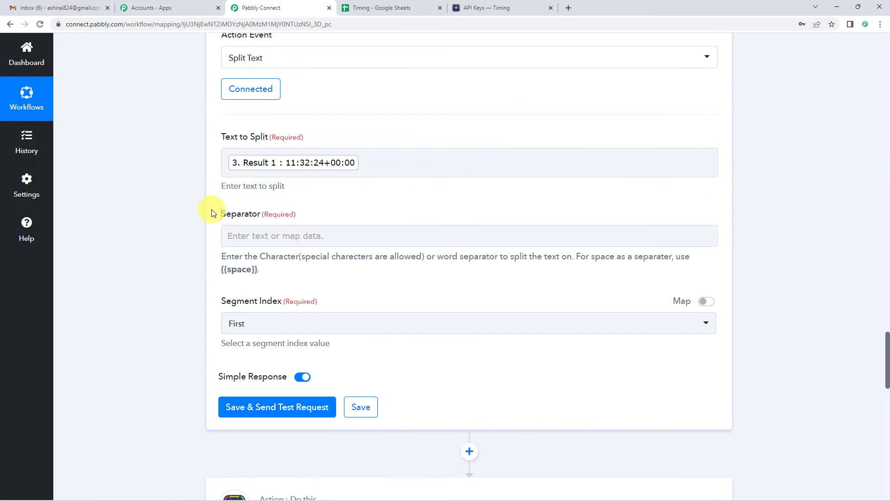
left_click(332, 164)
left_click(296, 233)
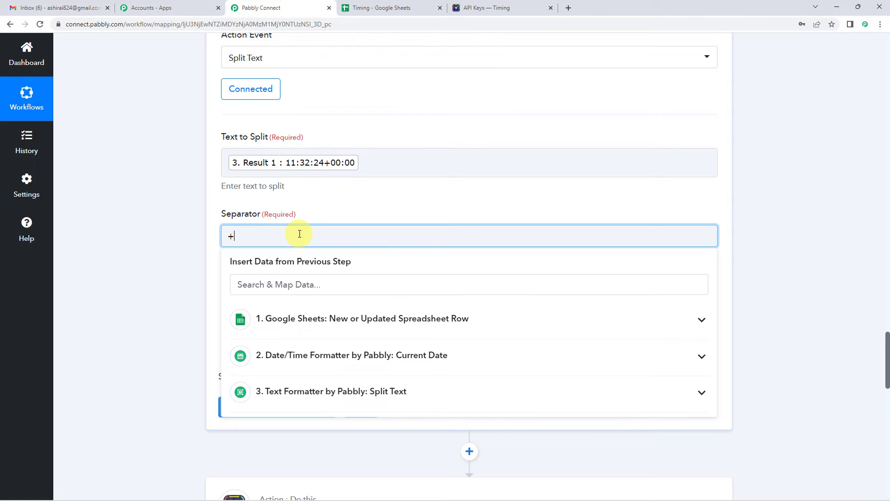
Set the second Split Text action's Segment Index to First, then save it and send a test request.
left_click(312, 200)
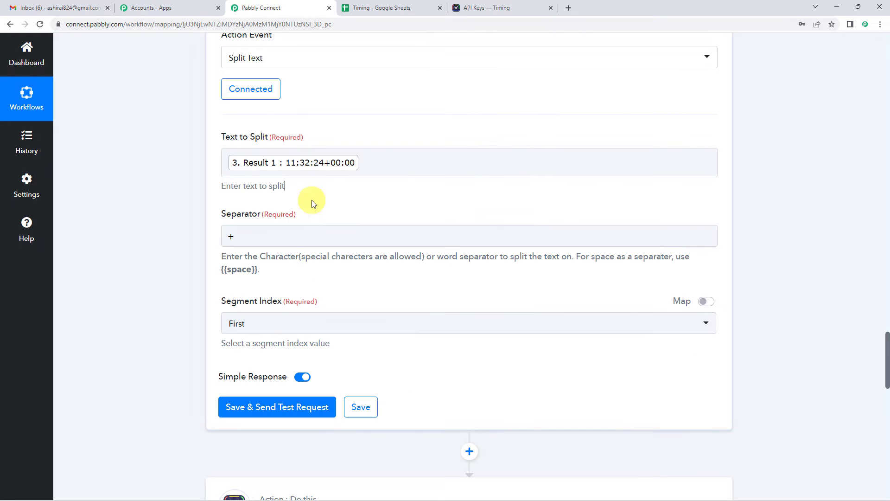
left_click(265, 332)
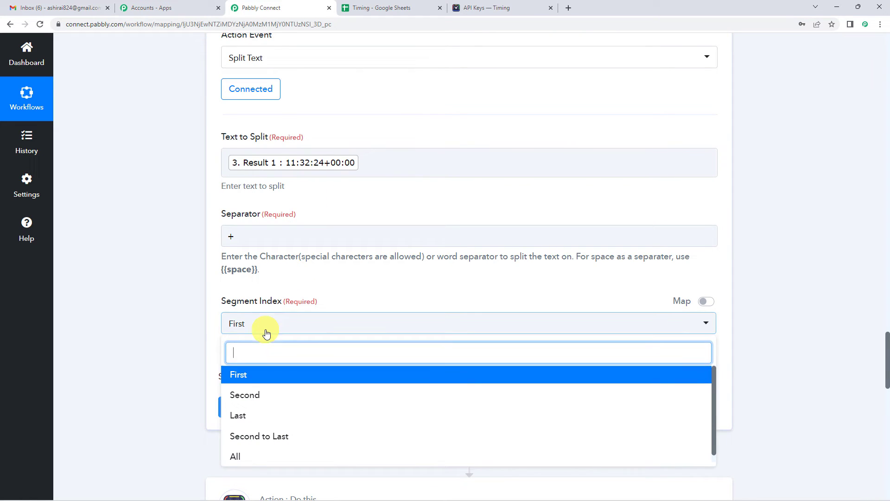
left_click(248, 375)
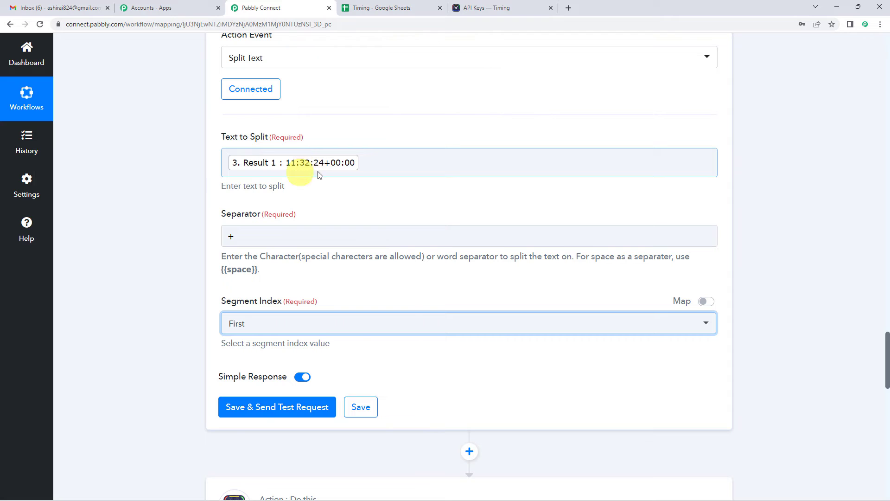
left_click(267, 414)
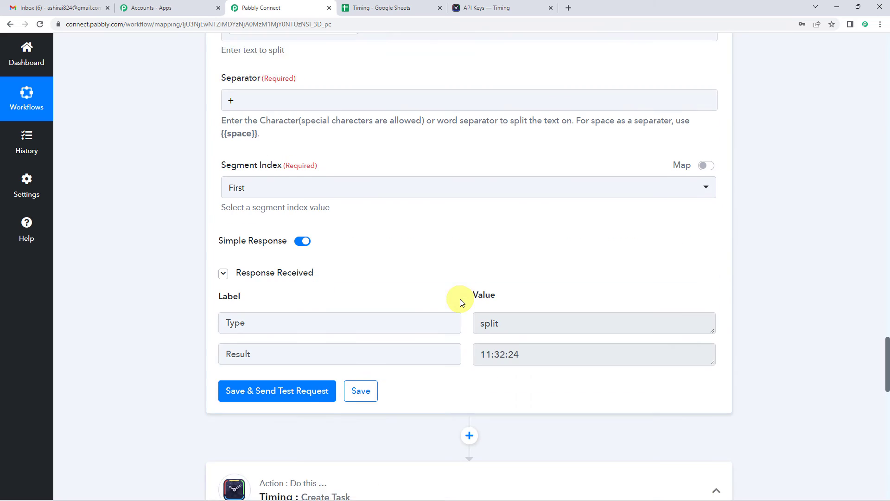
scroll(460, 302, "down", 1)
left_click_drag(482, 304, 521, 304)
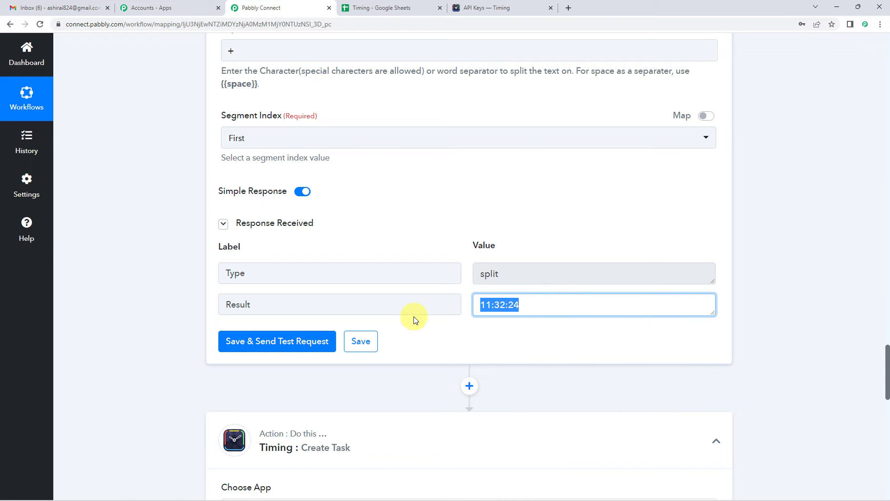
Collapse both Text Formatter by Pabbly Split Text actions in the workflow.
scroll(414, 319, "down", 4)
scroll(408, 311, "down", 3)
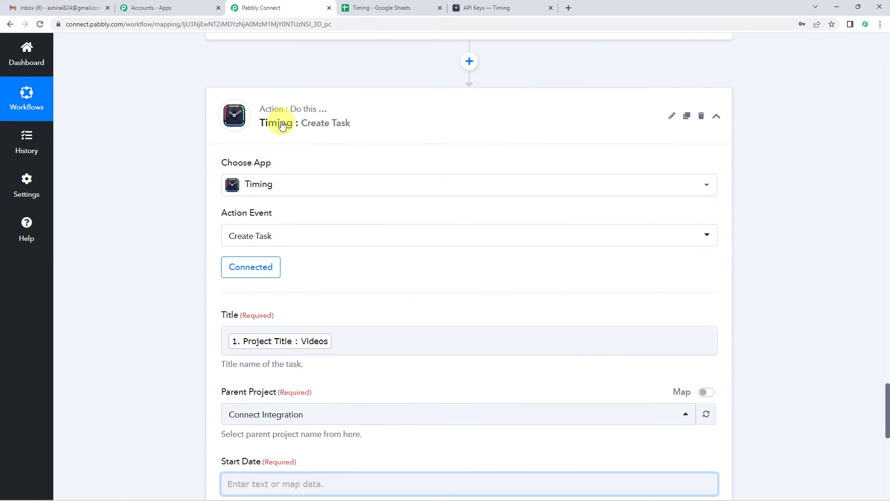
scroll(274, 157, "down", 1)
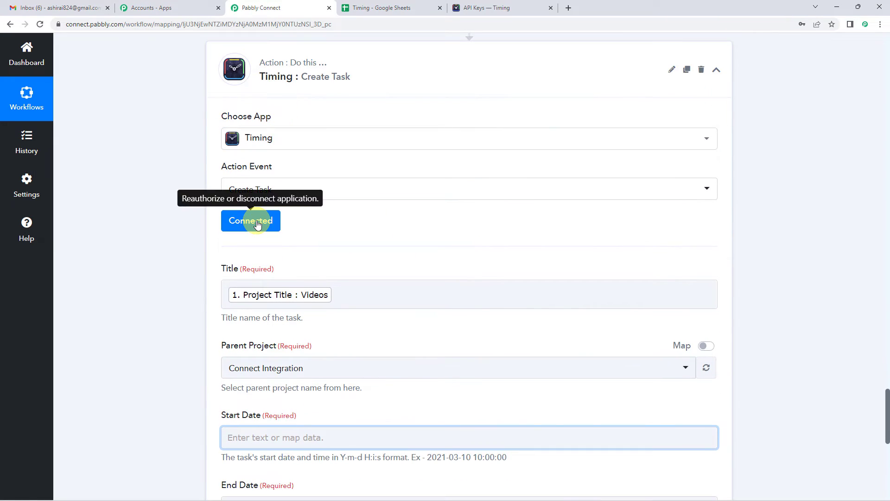
scroll(217, 216, "up", 20)
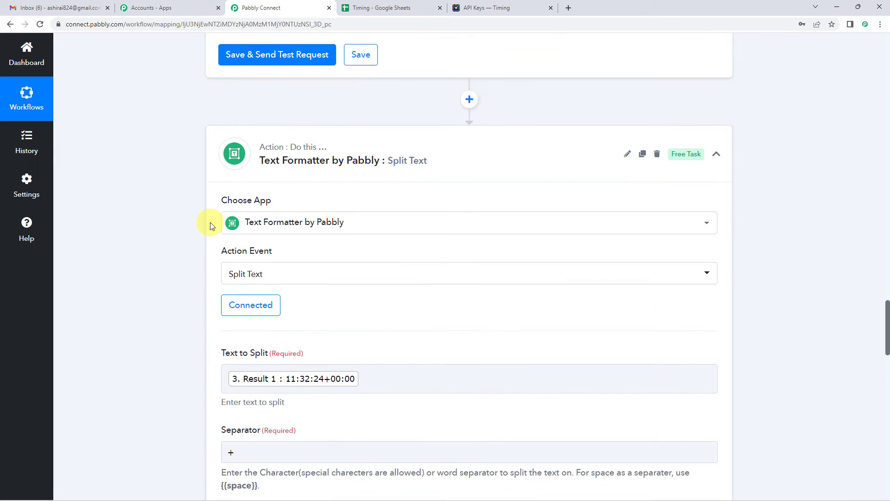
scroll(332, 228, "down", 10)
scroll(332, 227, "up", 4)
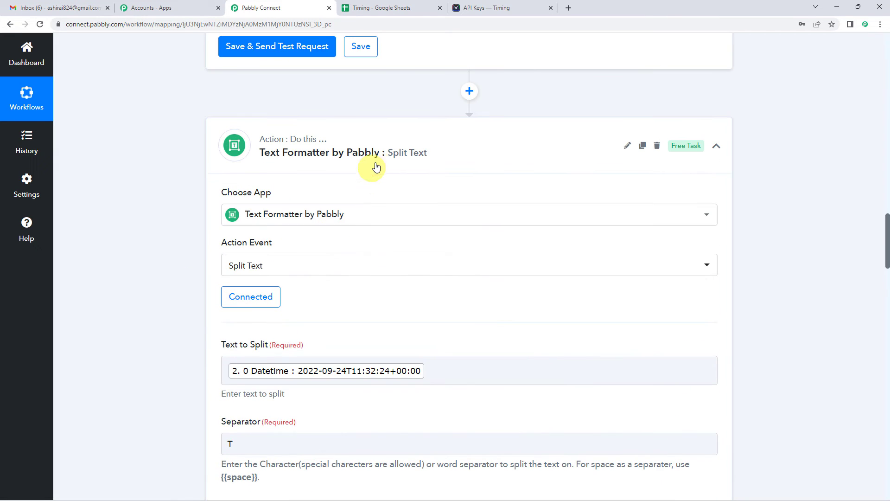
left_click(362, 161)
left_click(364, 163)
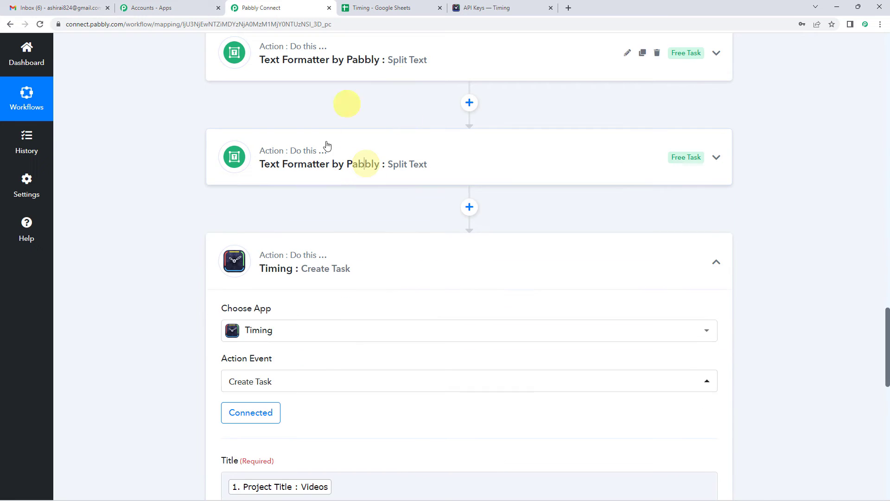
scroll(255, 202, "down", 2)
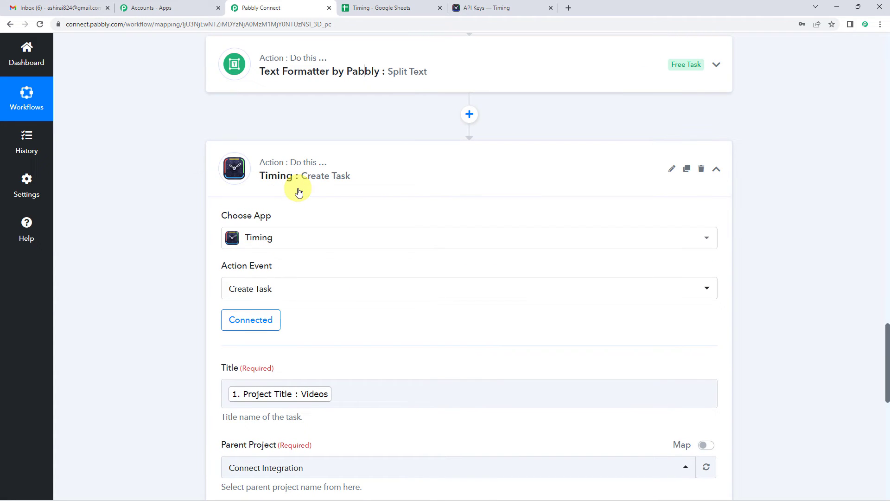
scroll(298, 192, "down", 2)
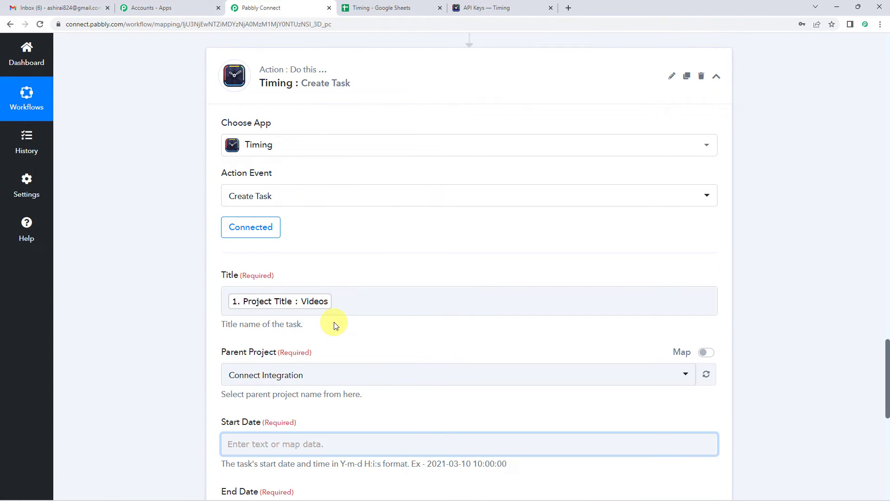
left_click(349, 305)
scroll(265, 229, "down", 1)
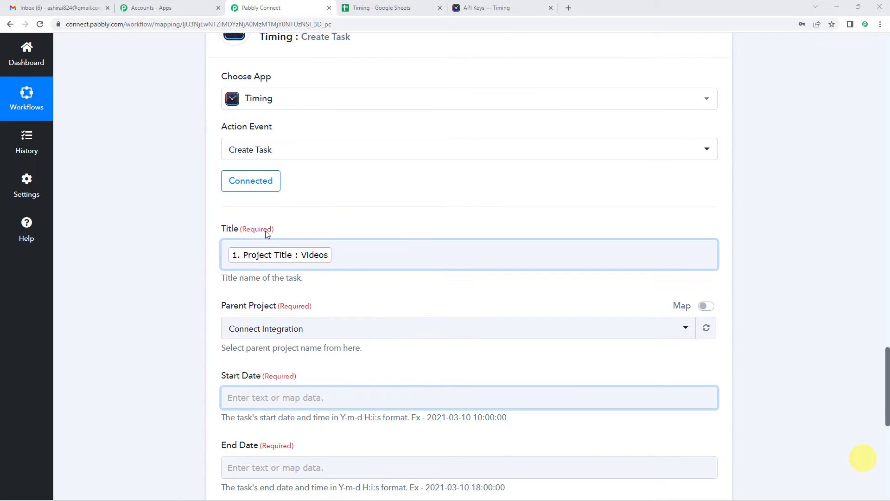
left_click(263, 229)
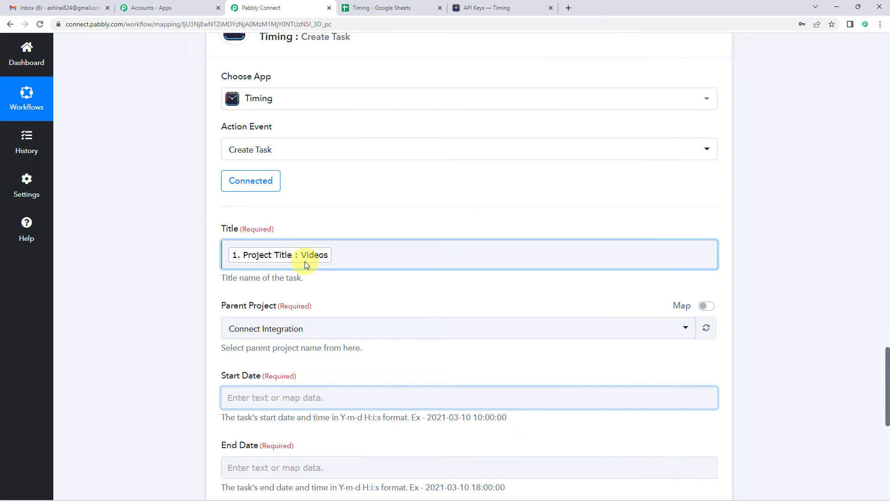
left_click(349, 254)
left_click(349, 254)
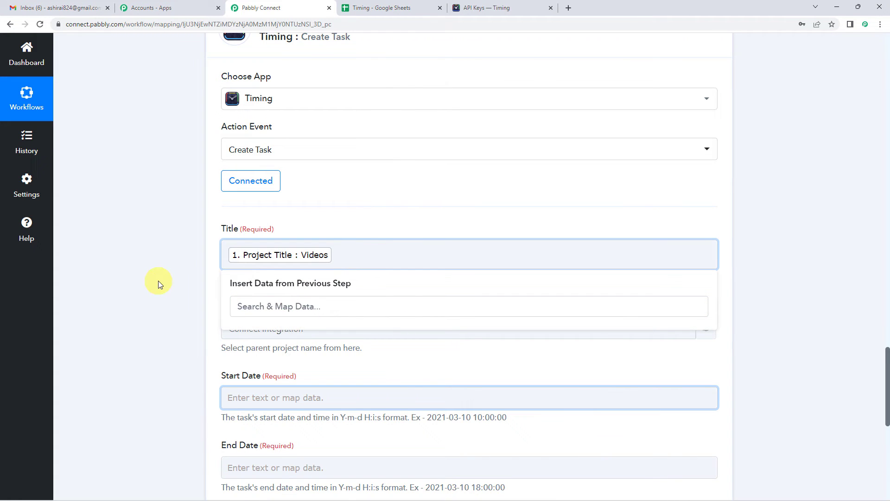
scroll(158, 280, "up", 4)
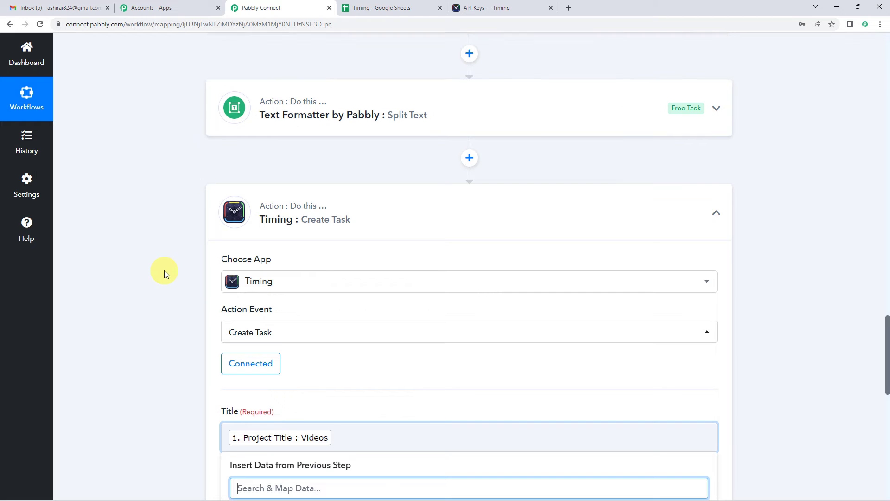
scroll(157, 262, "down", 4)
left_click(172, 242)
Save the existing Timing #5 connection again for the Create Task action.
left_click(246, 181)
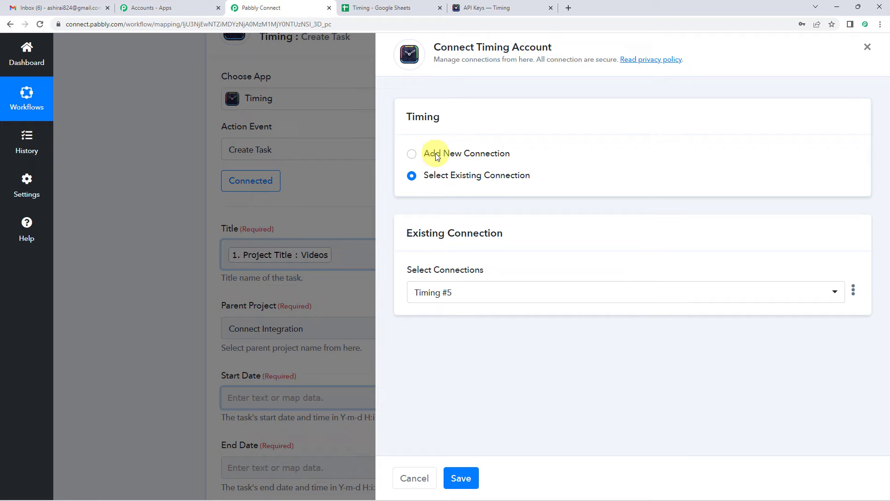
left_click(469, 478)
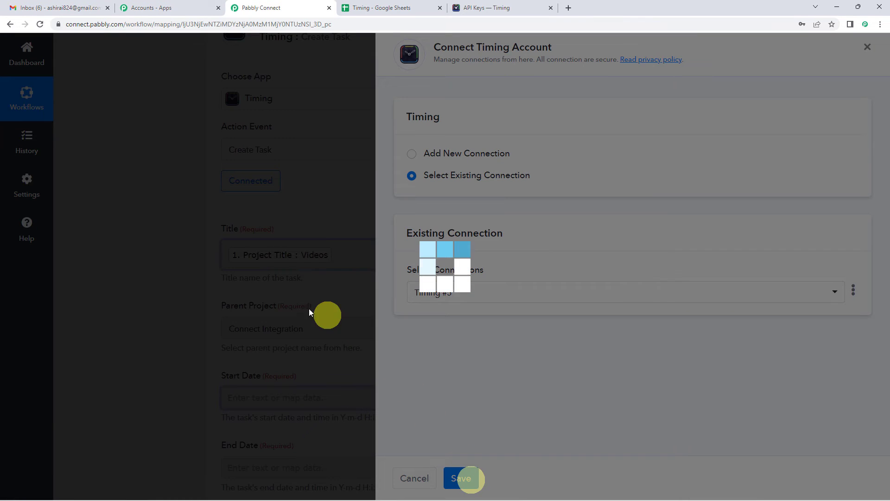
Check the Start Date format example in Timing's Create Task and map Result 0 from the first Split Text action into Start Date.
scroll(176, 280, "down", 5)
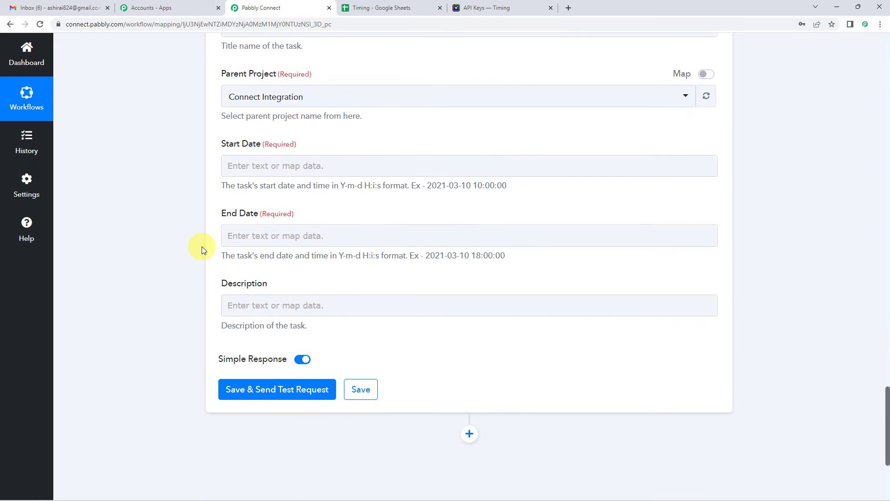
left_click(309, 165)
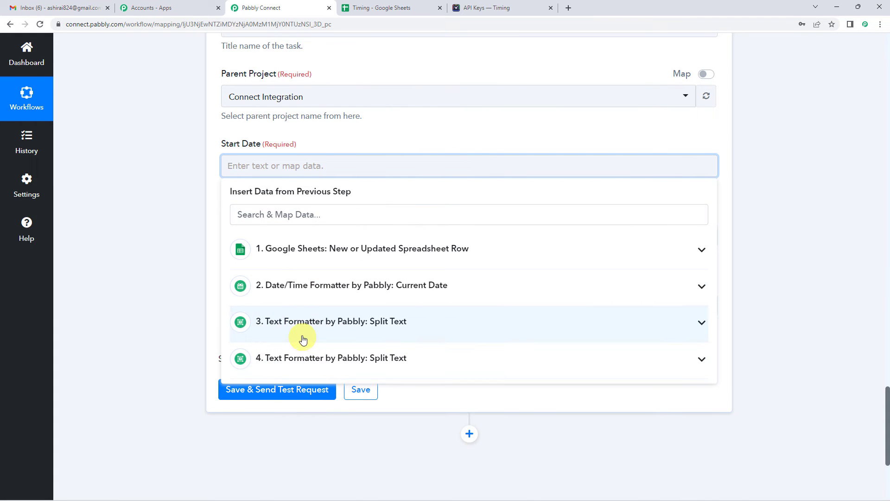
left_click(147, 178)
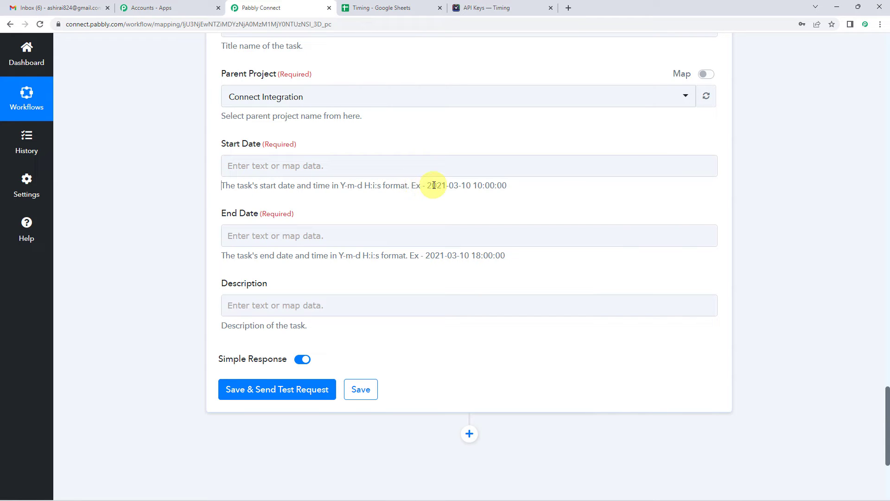
left_click_drag(429, 186, 516, 191)
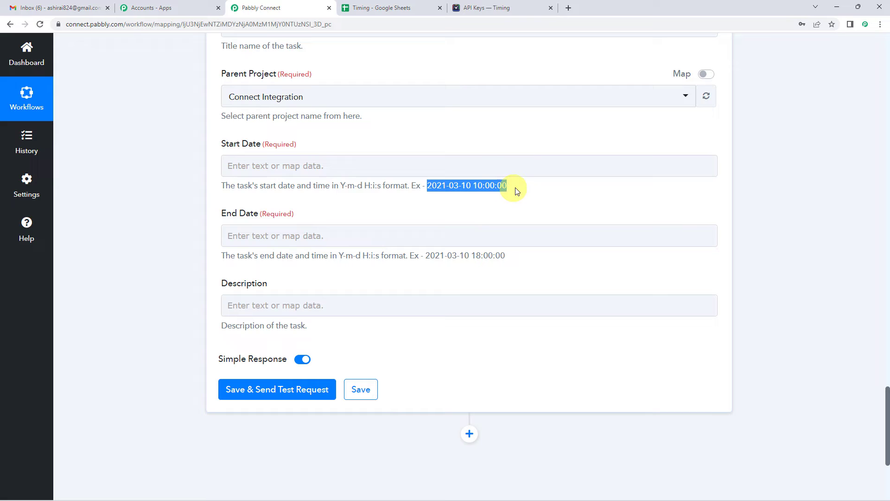
left_click(333, 165)
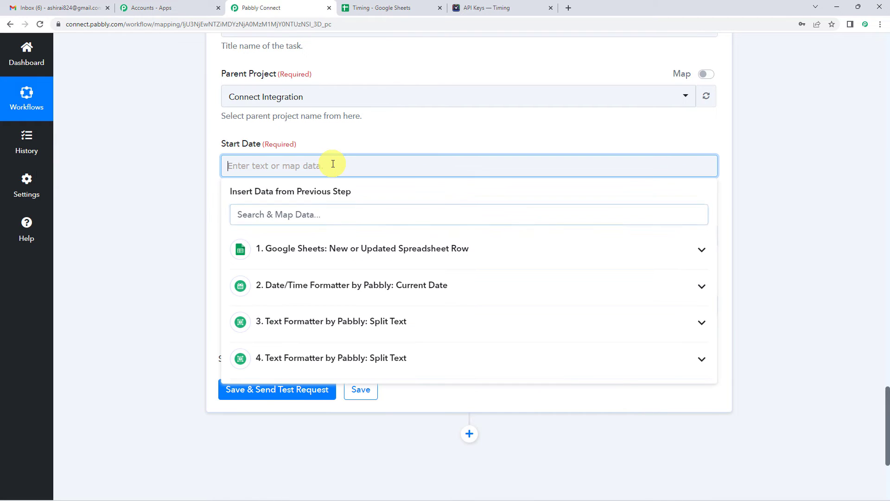
left_click(351, 324)
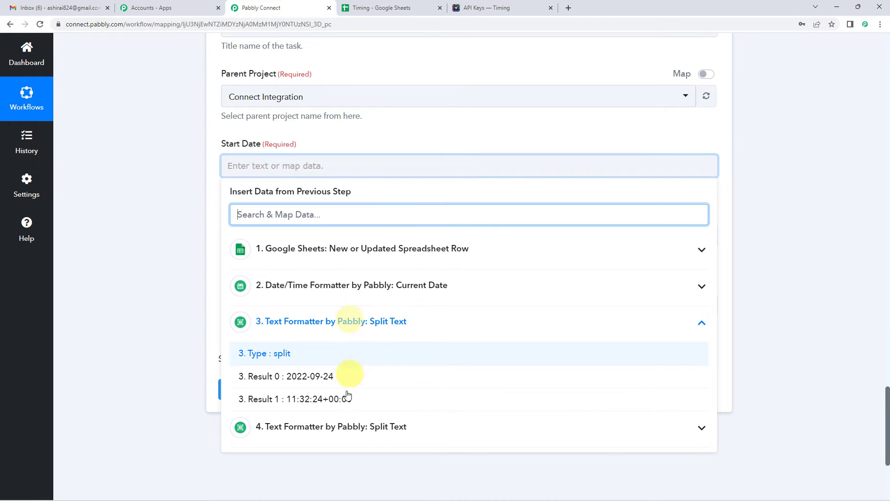
left_click(321, 377)
left_click(176, 222)
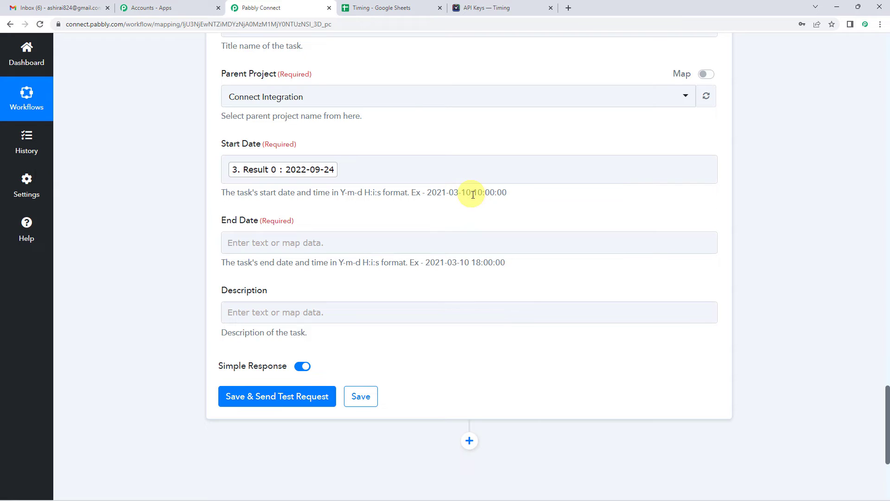
Append the second Split Text action's Result after the mapped date in Timing's Start Date field.
left_click(354, 173)
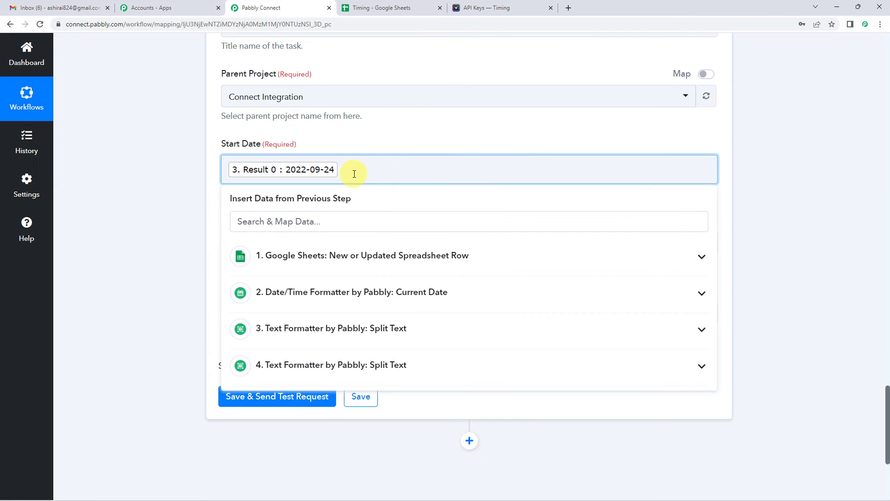
left_click(323, 371)
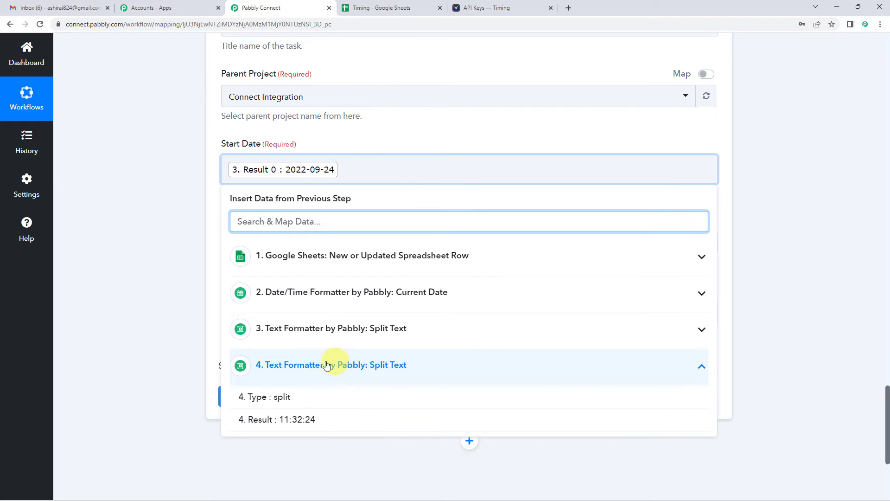
left_click(297, 422)
left_click(173, 250)
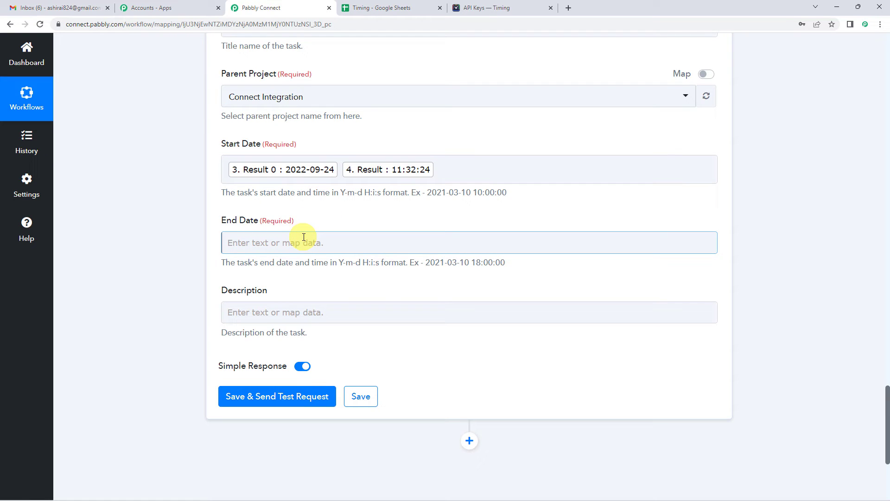
Add a Date/Time Formatter by Pabbly action before Timing's Create Task and set its event to Add/Subtract Time.
scroll(174, 276, "up", 5)
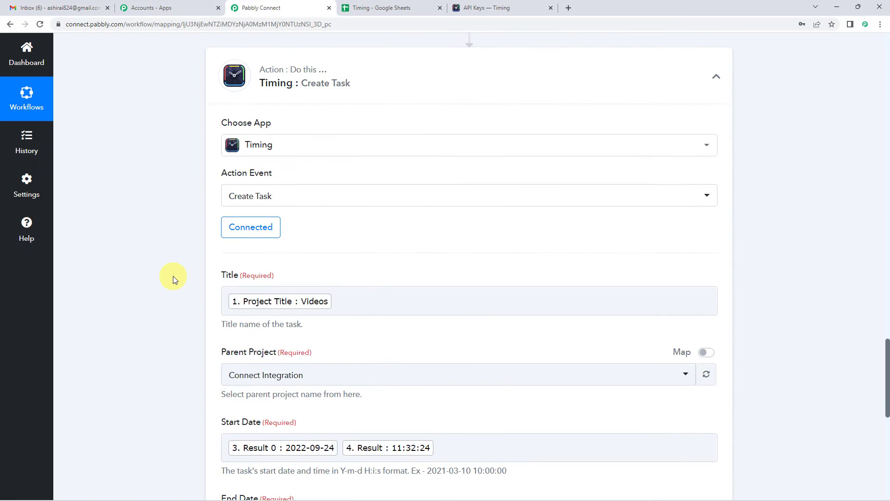
scroll(173, 276, "up", 4)
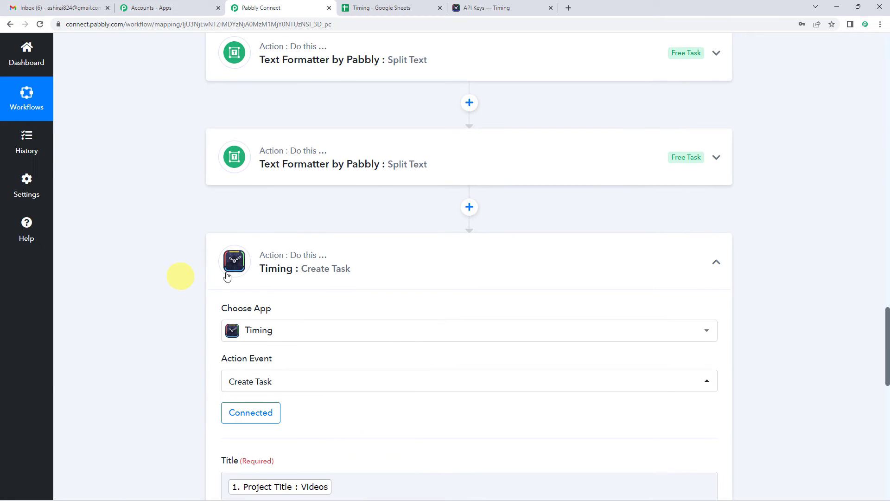
left_click(469, 208)
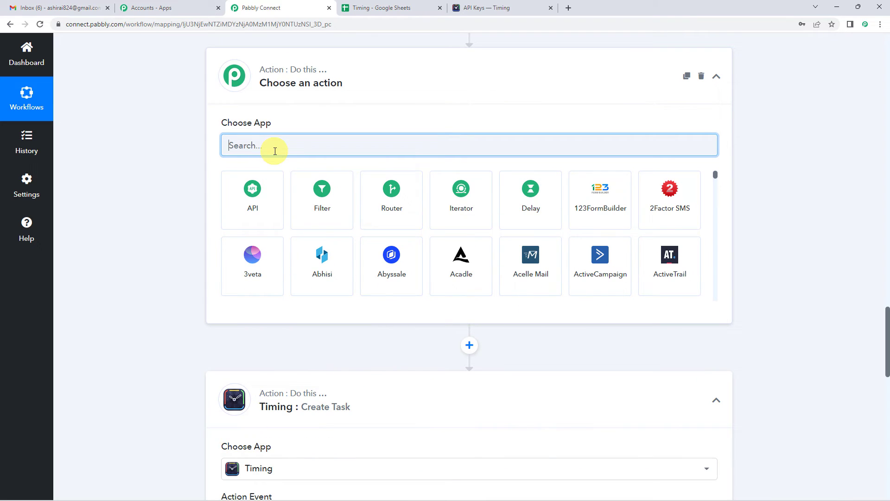
type("DAT")
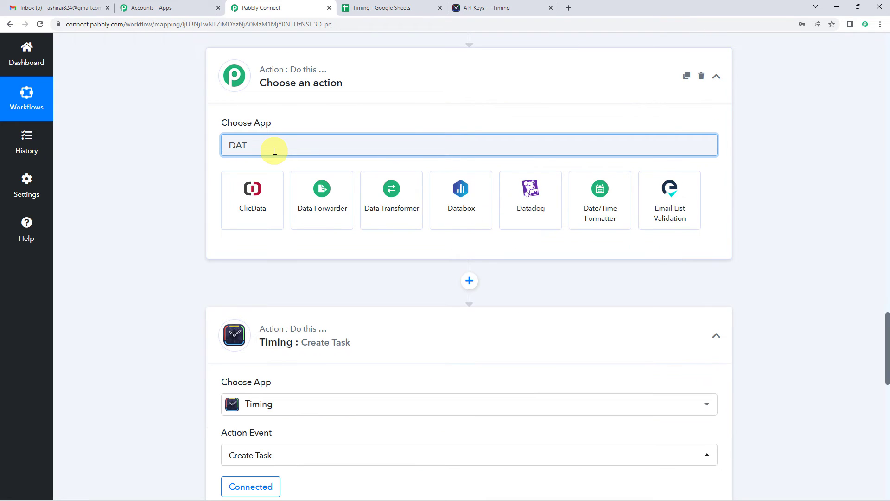
left_click(588, 202)
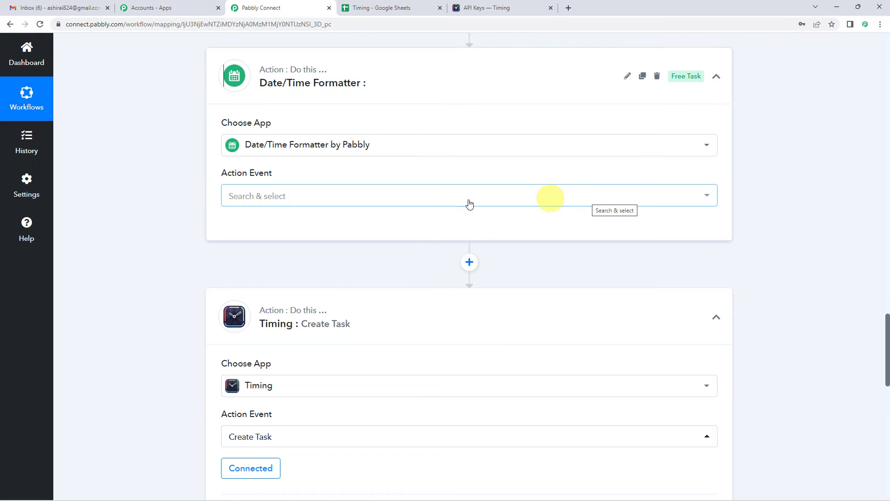
left_click(284, 196)
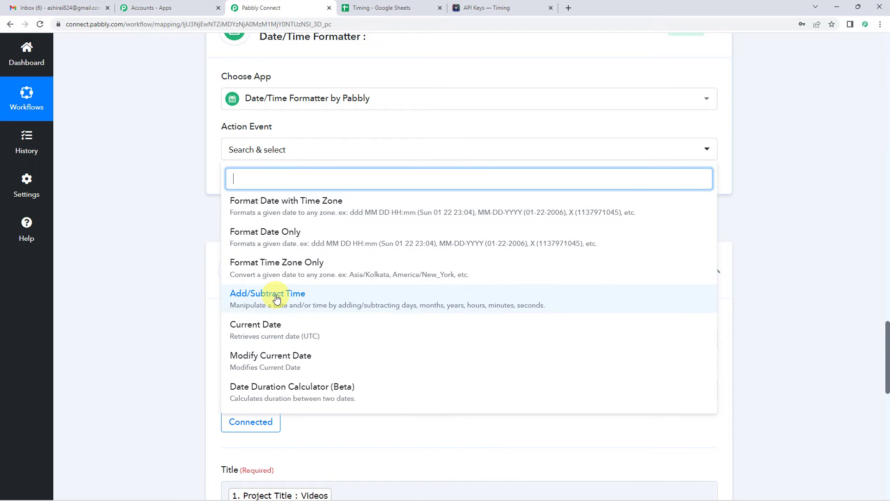
left_click(296, 299)
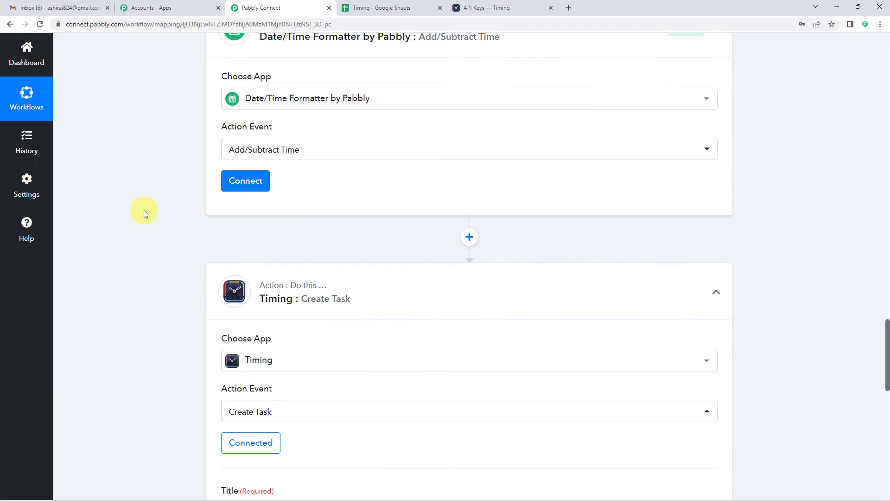
Connect the Add/Subtract Time formatter action so its date fields can be filled in.
scroll(144, 210, "down", 2)
left_click(234, 98)
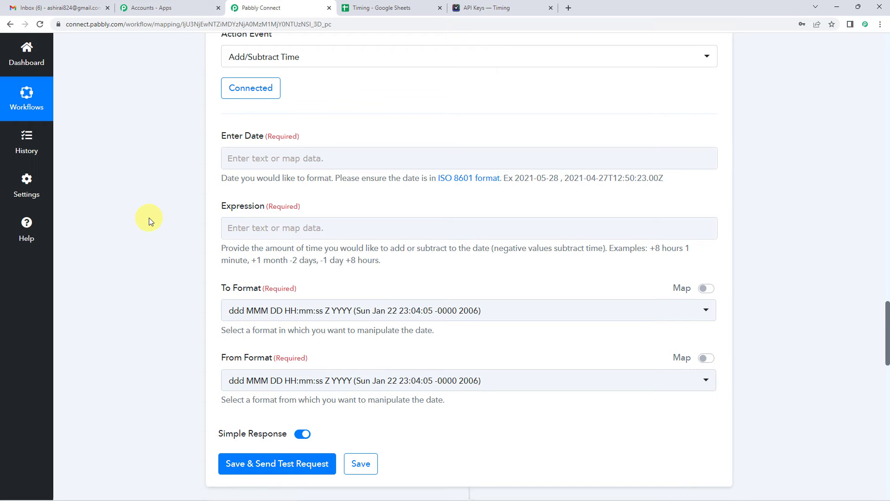
scroll(248, 218, "up", 1)
left_click(305, 205)
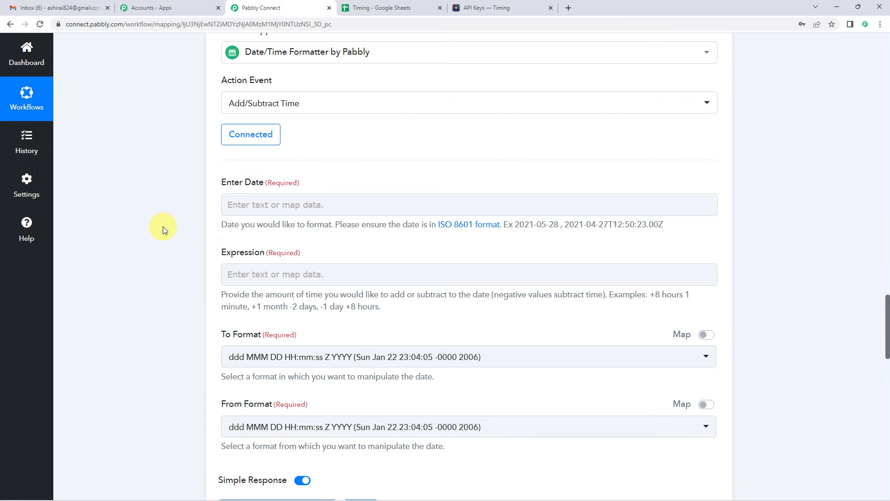
Following Timing's Start Date mapping, map Result 0 from the first Split Text and Result from the second into the formatter's Enter Date.
scroll(163, 226, "down", 15)
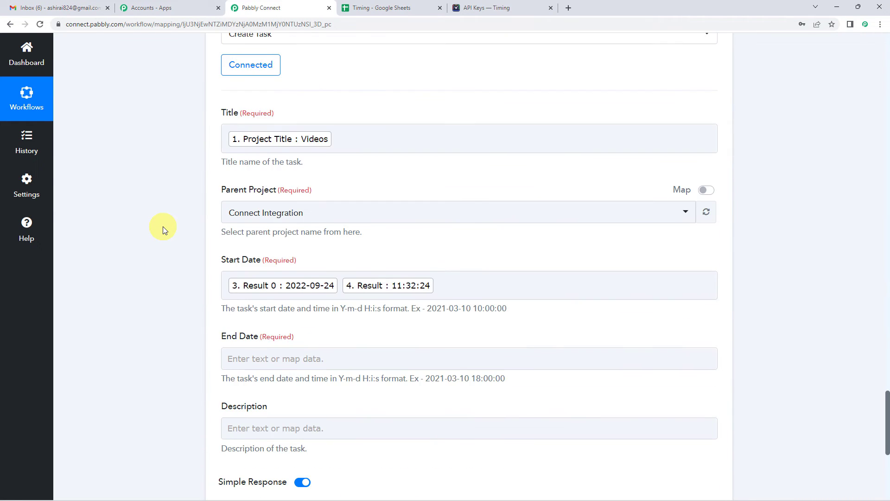
scroll(163, 226, "down", 3)
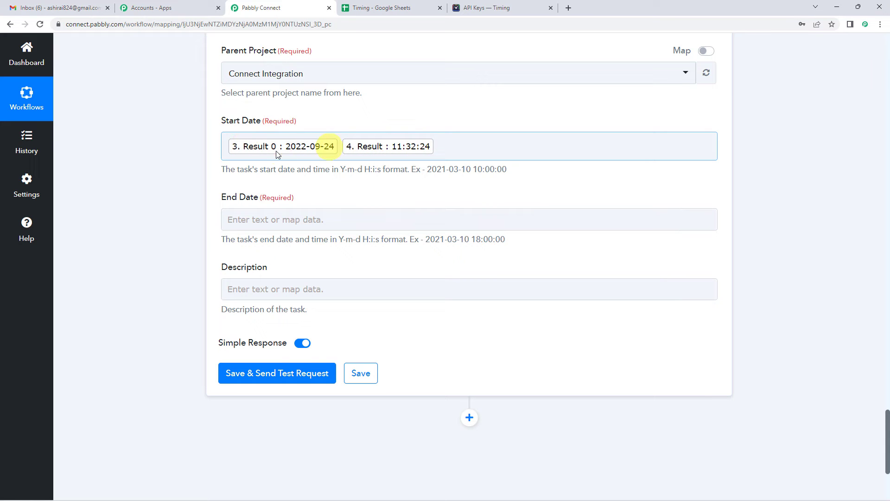
scroll(138, 248, "up", 20)
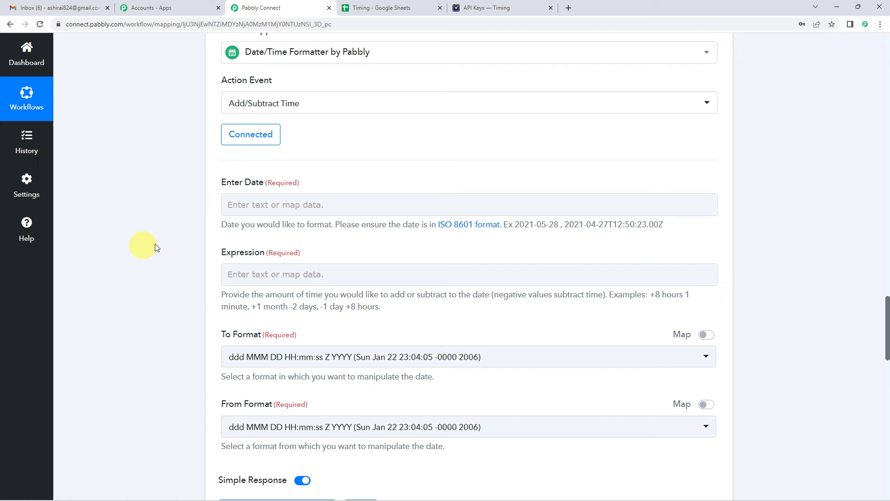
left_click(284, 204)
left_click(304, 359)
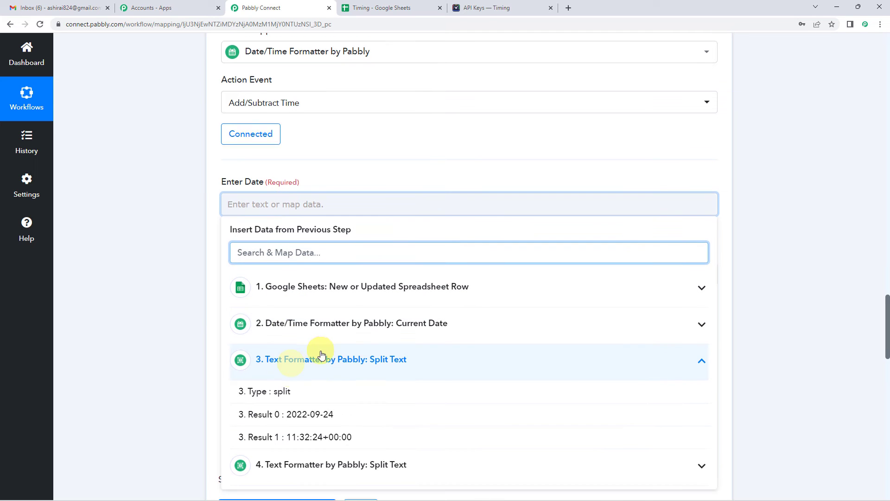
scroll(318, 352, "down", 1)
left_click(320, 368)
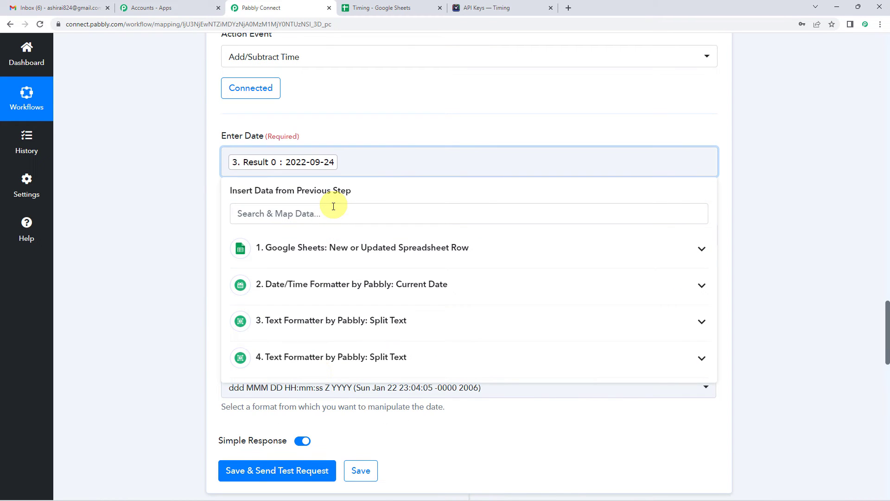
left_click(324, 358)
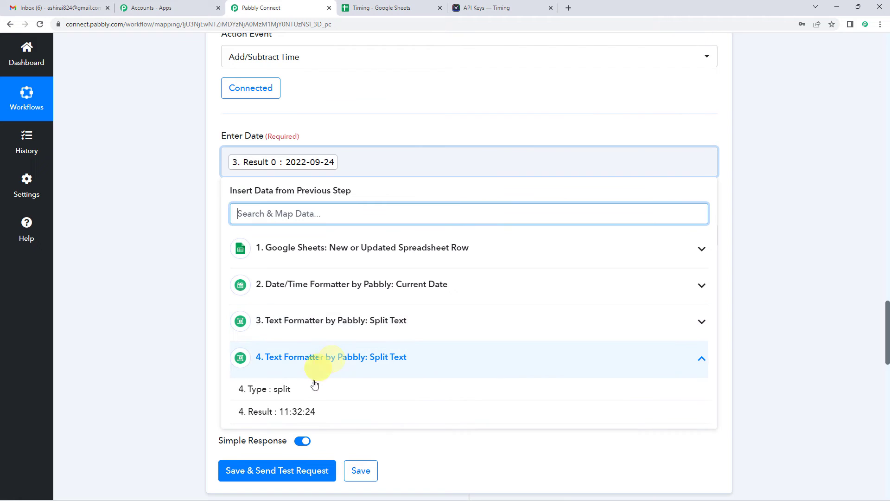
left_click(302, 415)
left_click(175, 198)
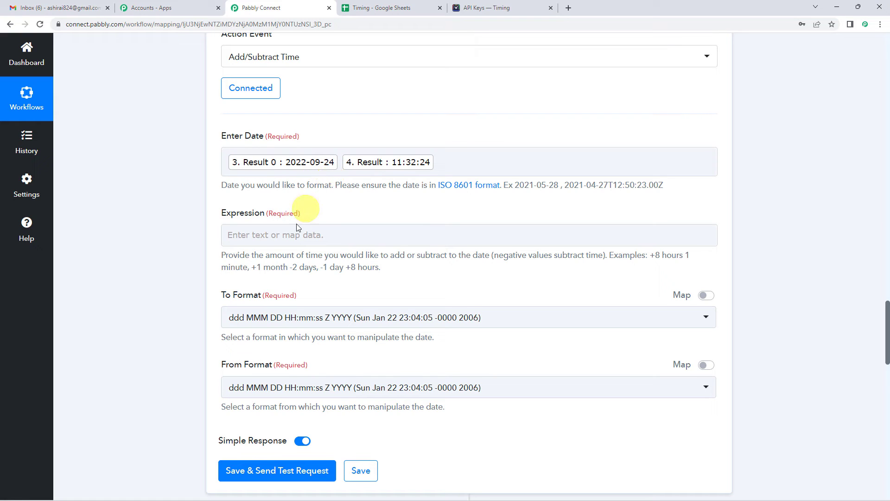
Review the Expression field's guidance and examples, and set the formatter's Expression to "+1 day".
scroll(402, 161, "down", 1)
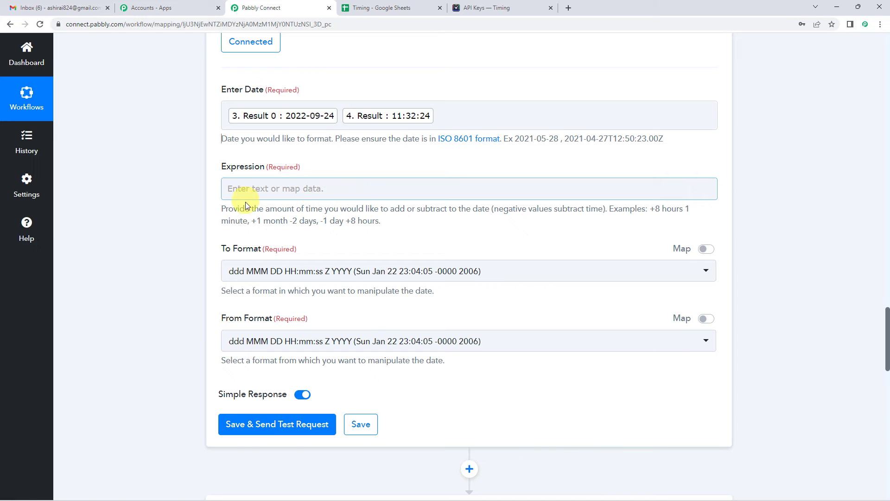
left_click_drag(231, 209, 498, 209)
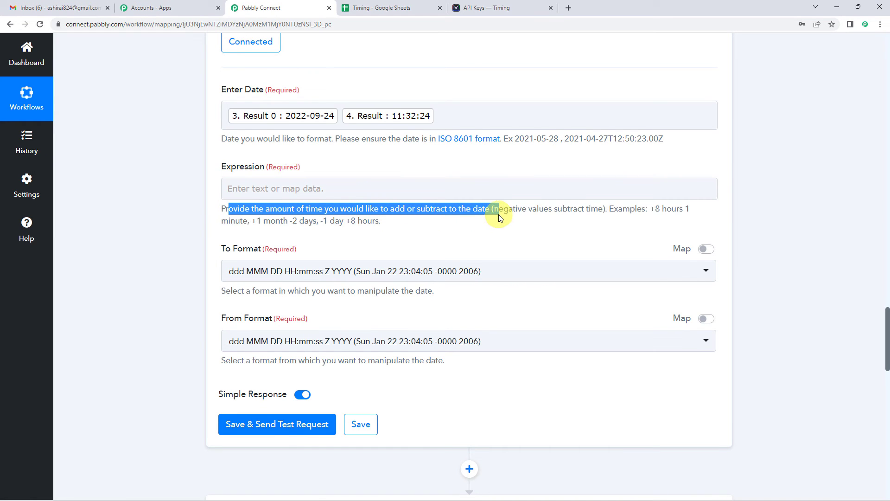
left_click(610, 208)
left_click_drag(609, 209, 659, 223)
left_click(663, 225)
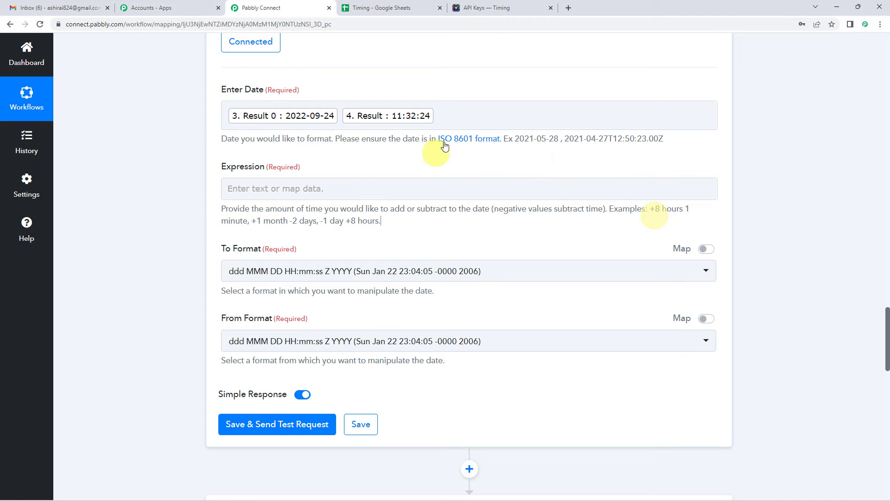
left_click_drag(650, 210, 689, 209)
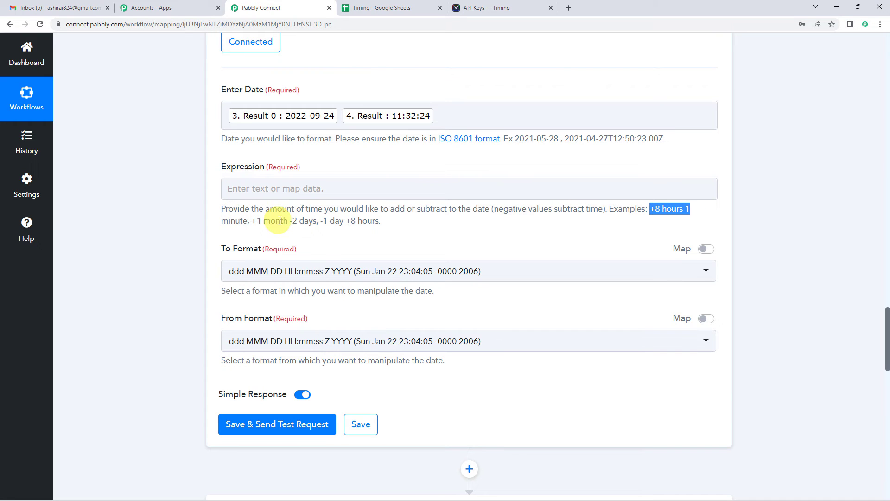
left_click(275, 192)
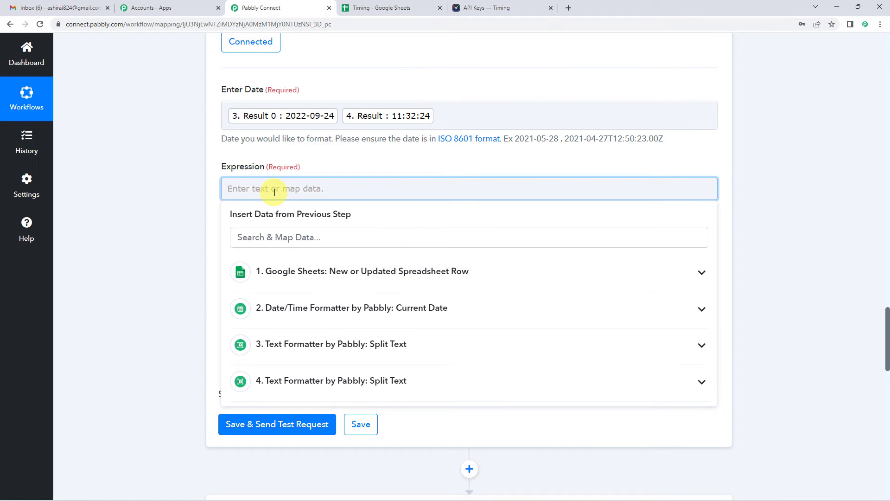
type("+1 day")
left_click(355, 166)
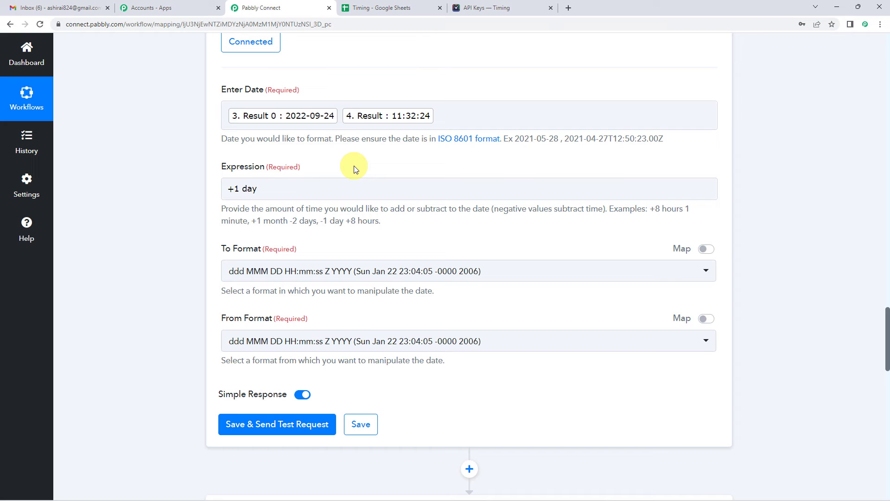
Set the formatter's To Format to YYYY-MM-DD HH:mm:ss.
scroll(354, 168, "down", 1)
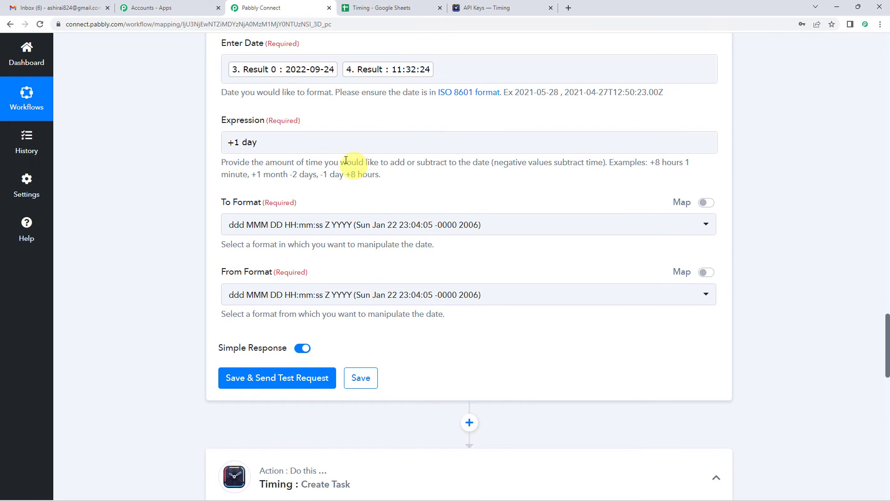
left_click(299, 225)
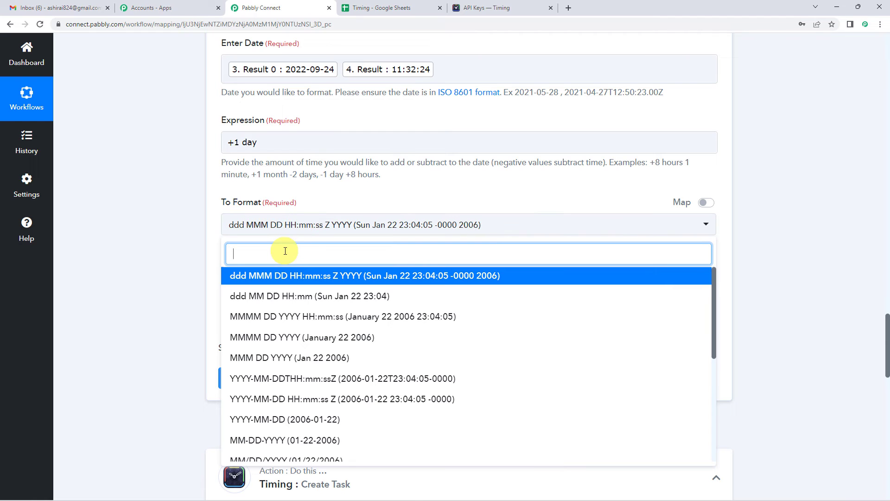
type("yy")
key("BackSpace")
key("BackSpace")
type("YY")
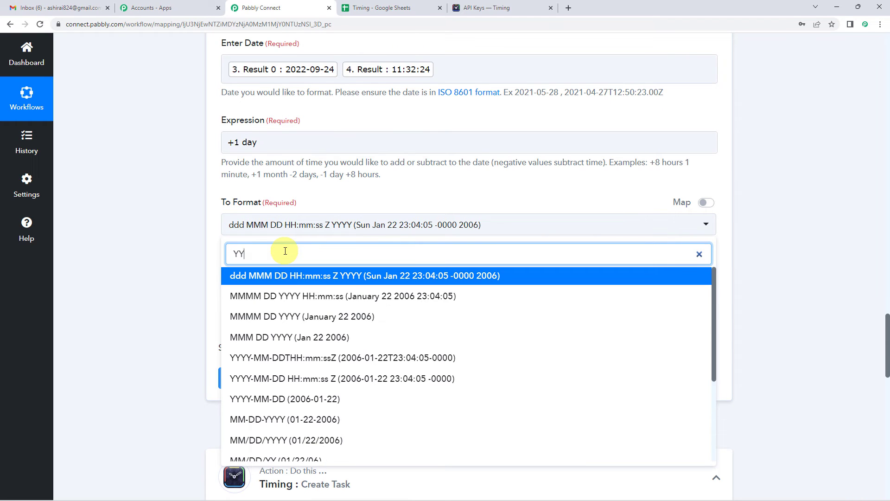
type("YY-MM")
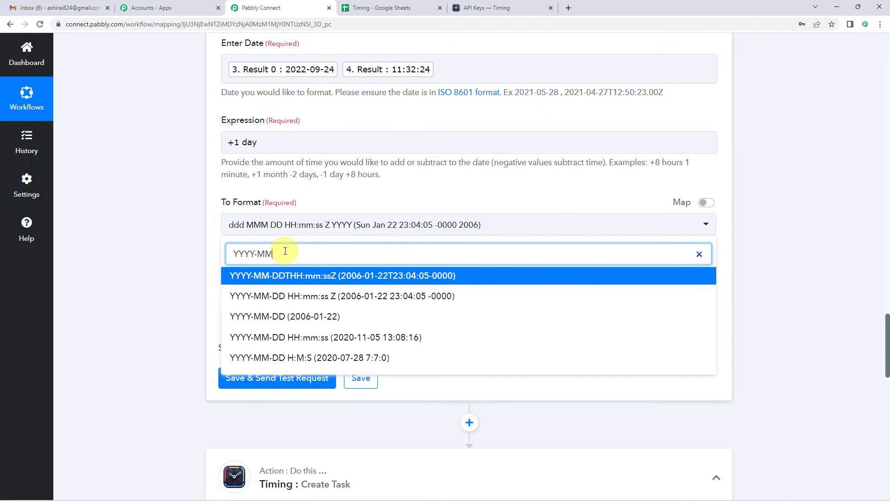
type("M")
key("BackSpace")
key("BackSpace")
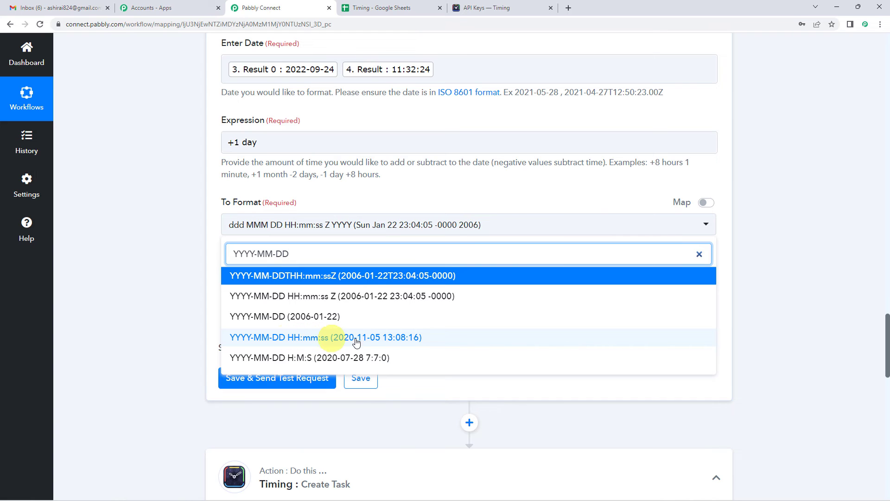
left_click(406, 340)
Set the formatter's From Format to YYYY-MM-DD HH:mm:ss Z.
left_click(294, 297)
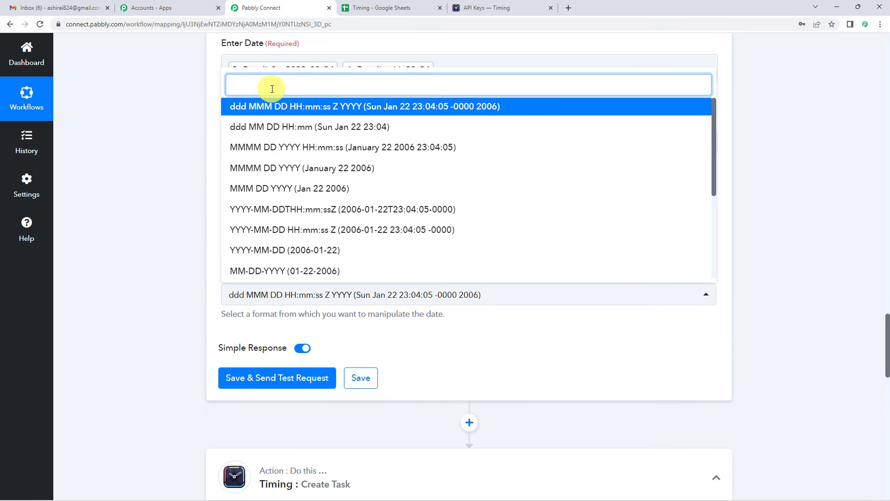
type("YYY")
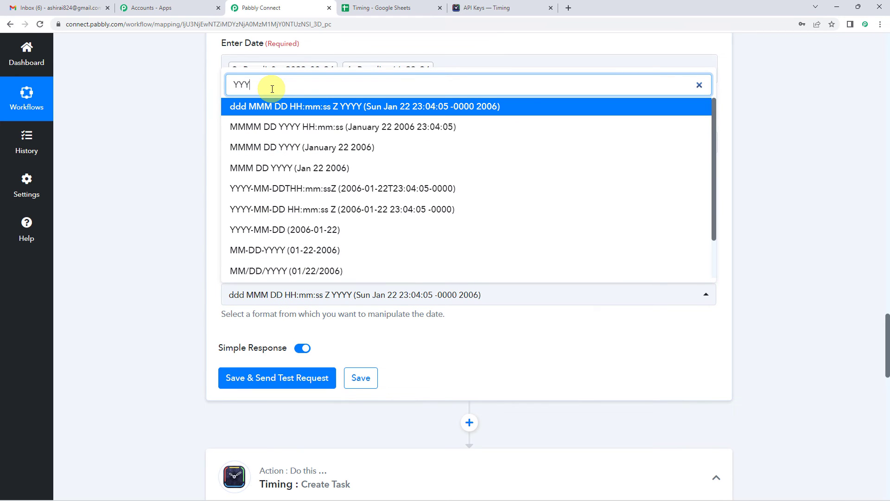
type("Y-")
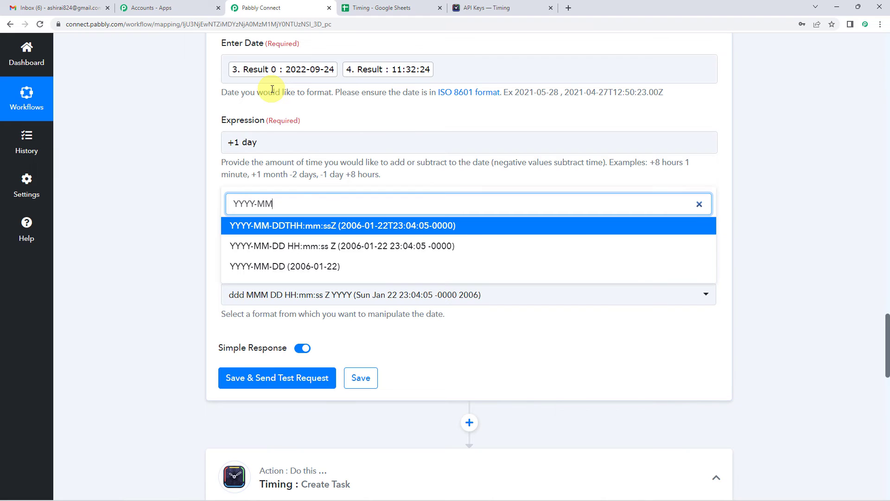
type("M")
key("BackSpace")
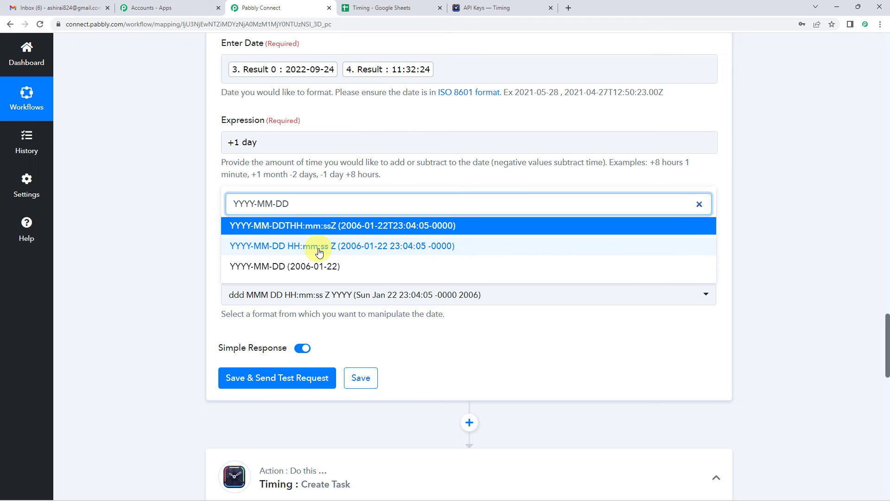
left_click(377, 246)
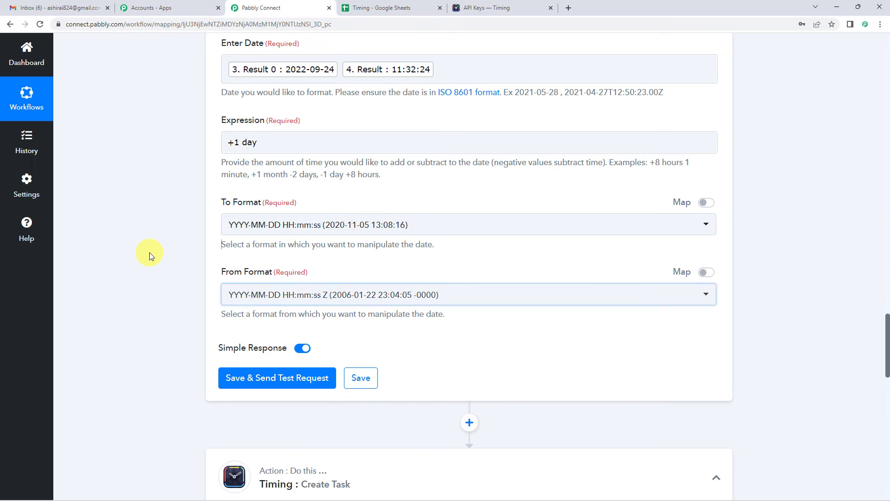
Save the Add/Subtract Time action with a test request and check the Result date in its response.
scroll(149, 252, "down", 2)
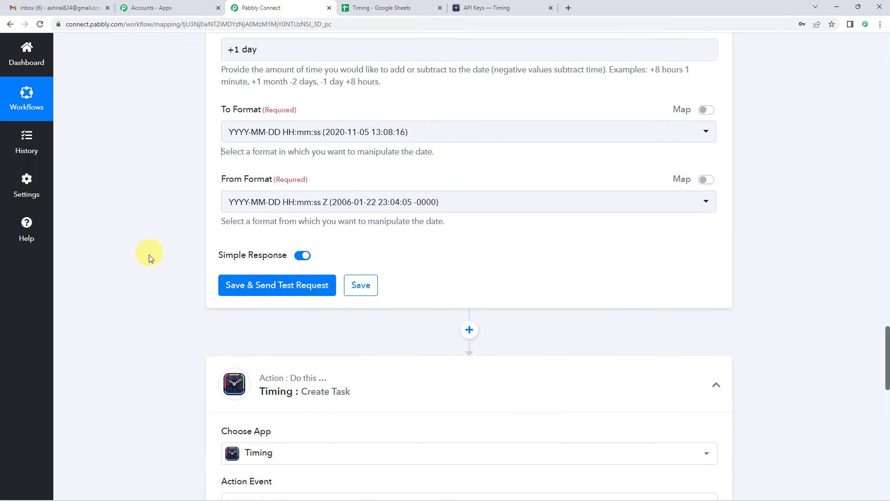
left_click(258, 286)
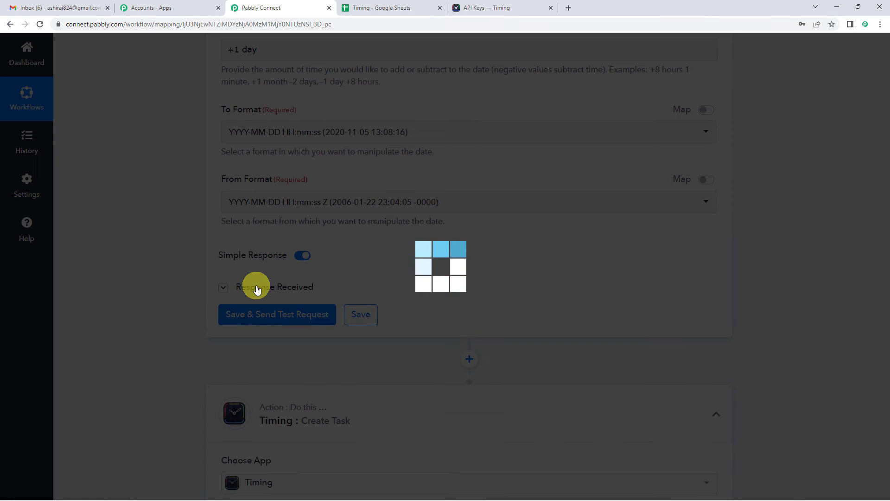
scroll(437, 264, "down", 2)
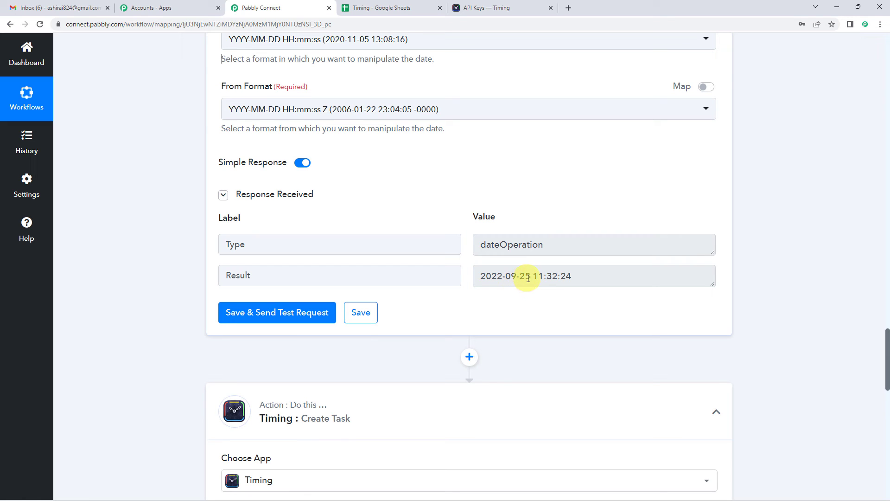
left_click_drag(530, 277, 491, 280)
scroll(203, 291, "down", 5)
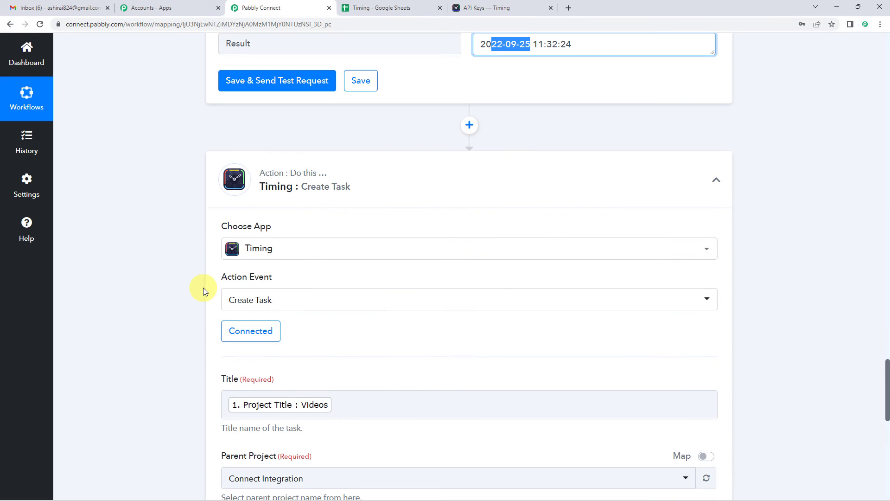
scroll(282, 218, "down", 2)
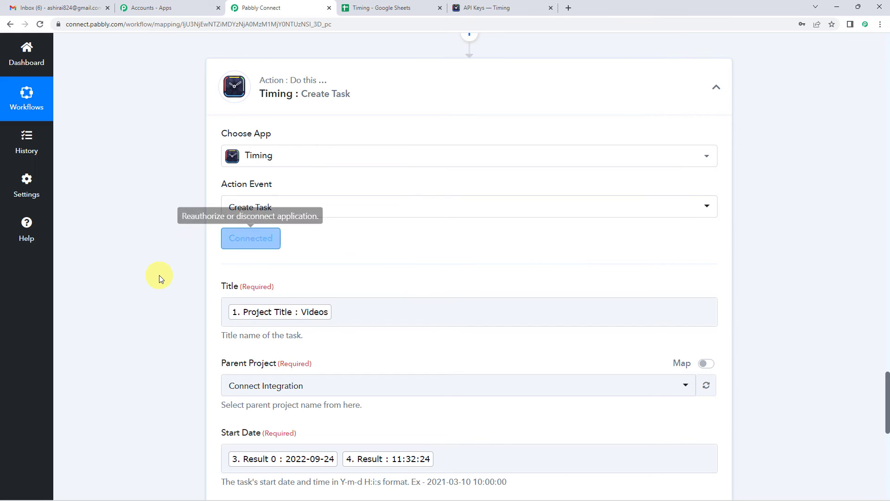
scroll(159, 274, "up", 5)
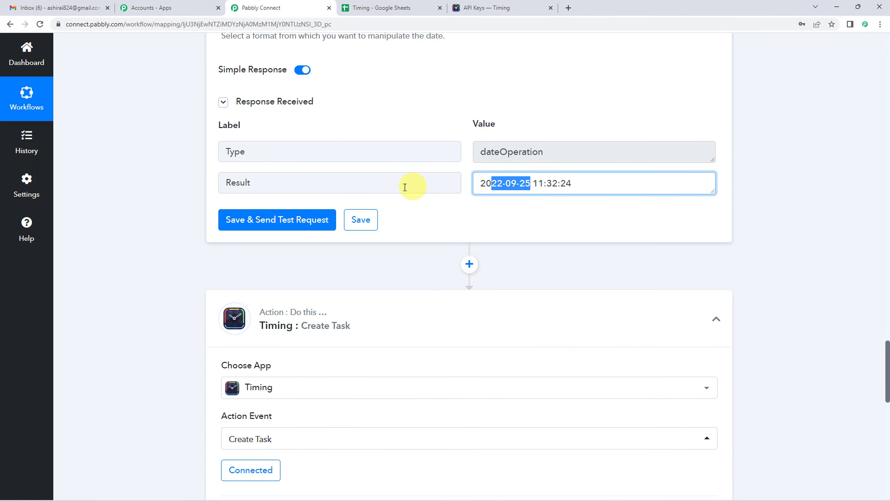
scroll(264, 227, "up", 3)
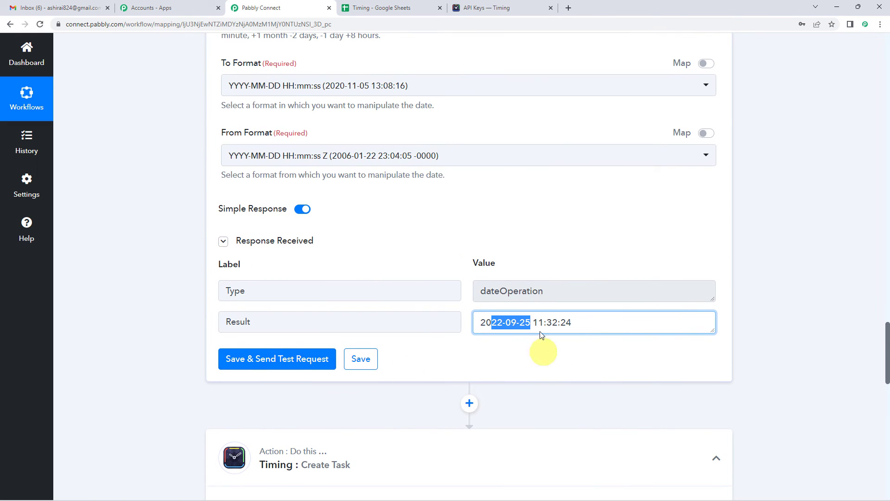
Reopen the account connection of Timing's Create Task action and save the existing Timing #5 connection.
scroll(173, 299, "down", 4)
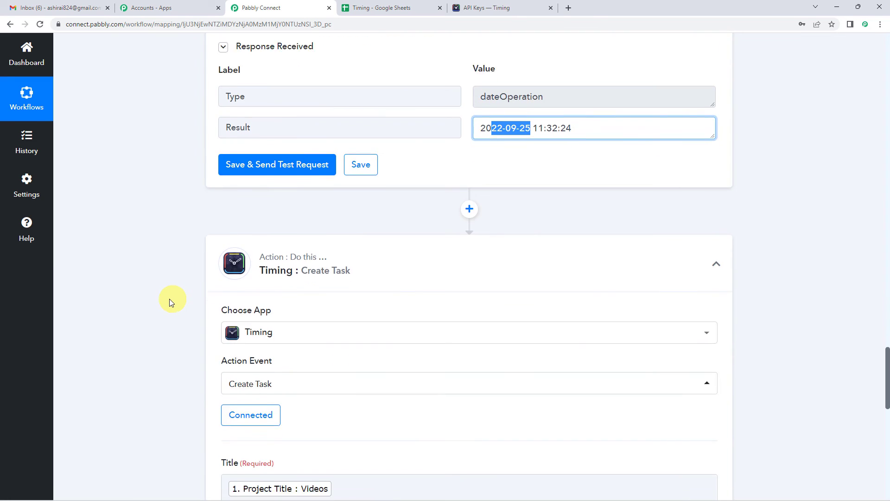
scroll(172, 302, "down", 4)
left_click(259, 241)
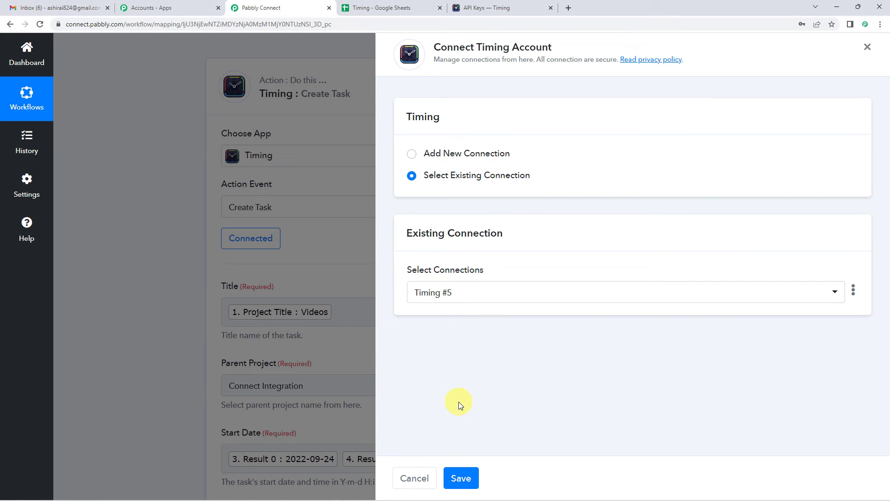
left_click(461, 478)
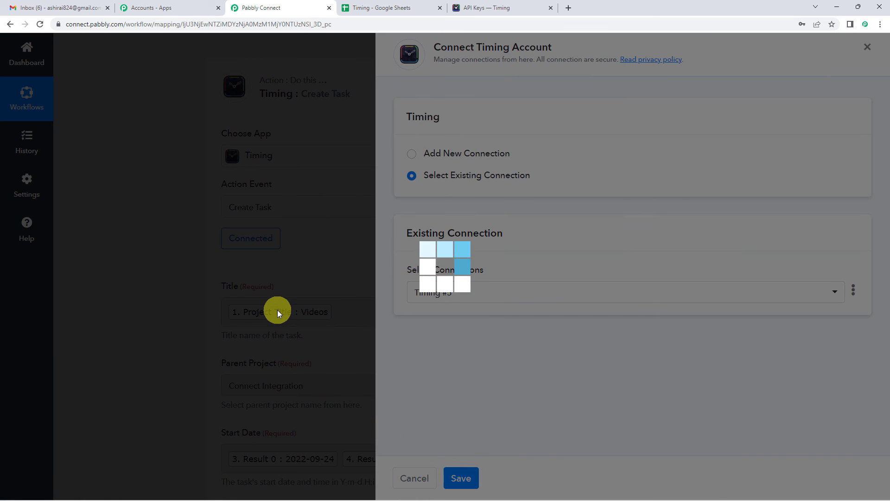
Map the End Date of Timing's Create Task action to the Result of step 5, Add/Subtract Time.
scroll(260, 263, "down", 4)
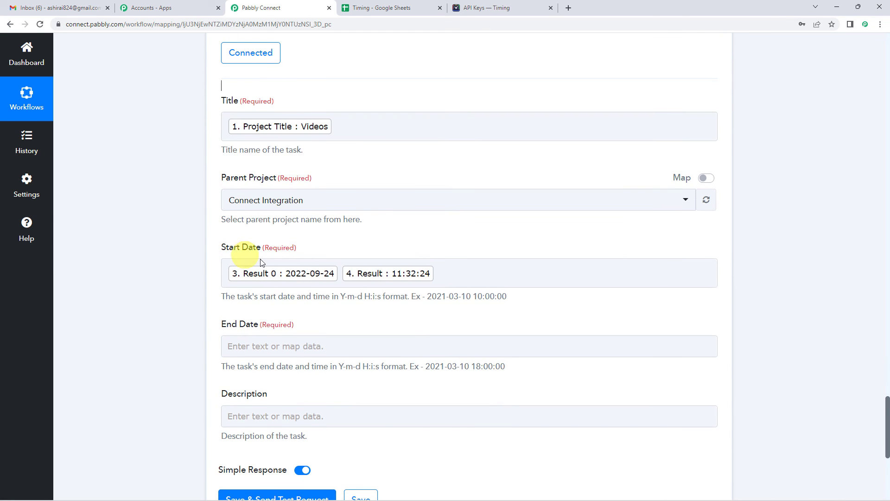
scroll(260, 262, "down", 2)
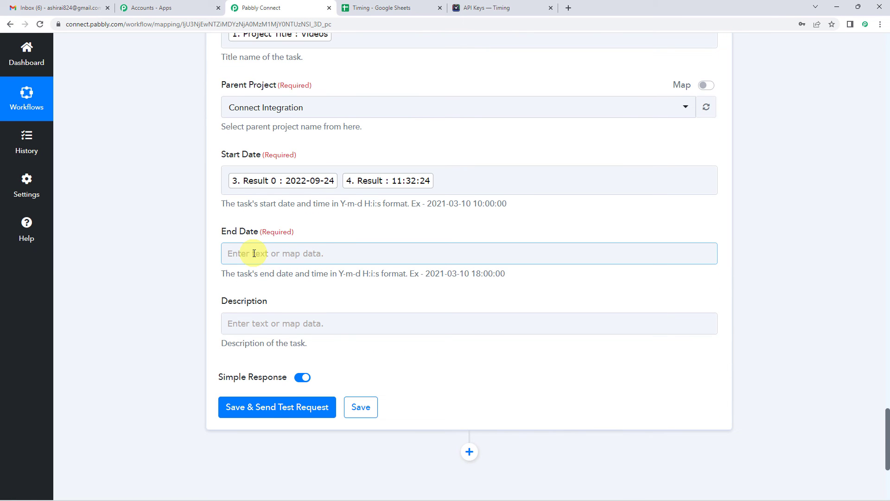
left_click(254, 253)
scroll(252, 259, "down", 2)
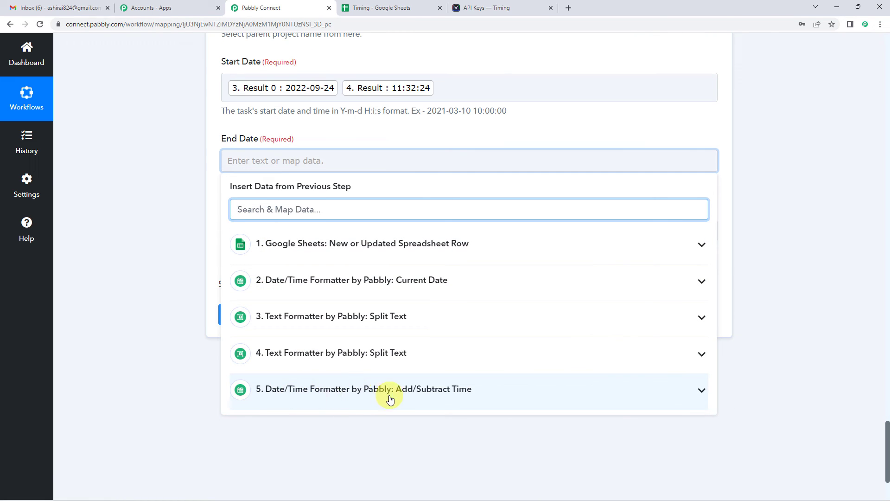
left_click(417, 397)
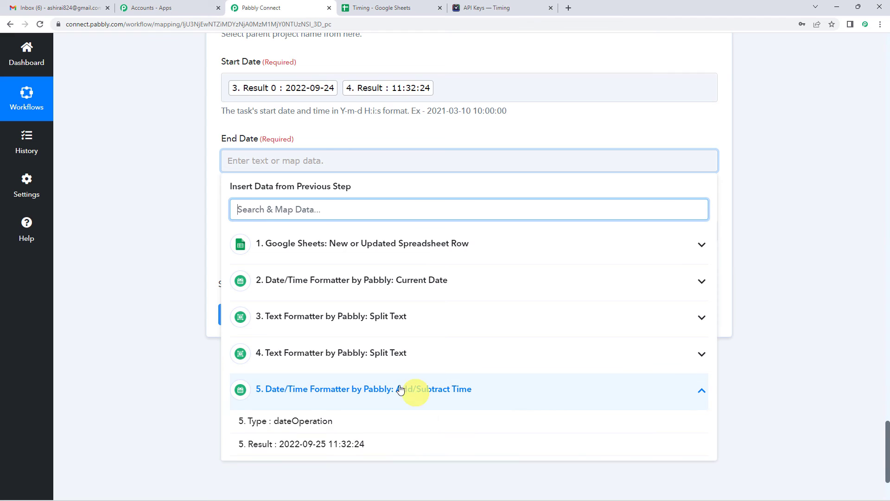
scroll(347, 367, "down", 1)
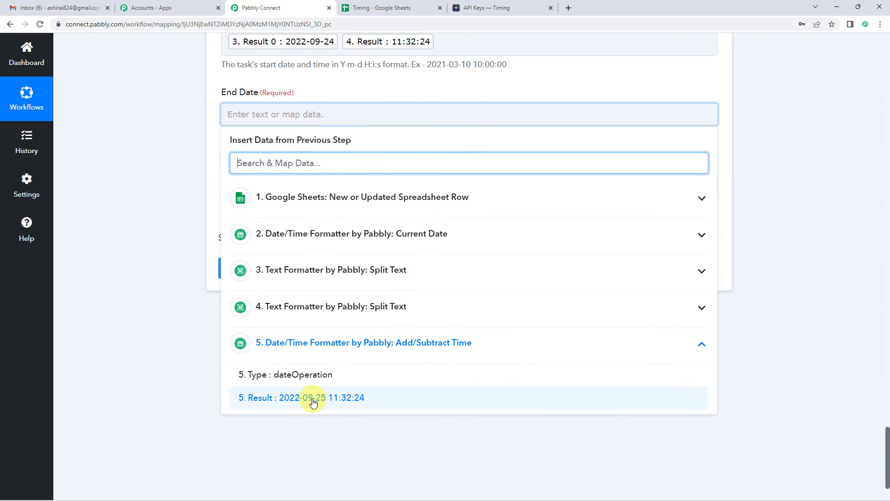
left_click(302, 402)
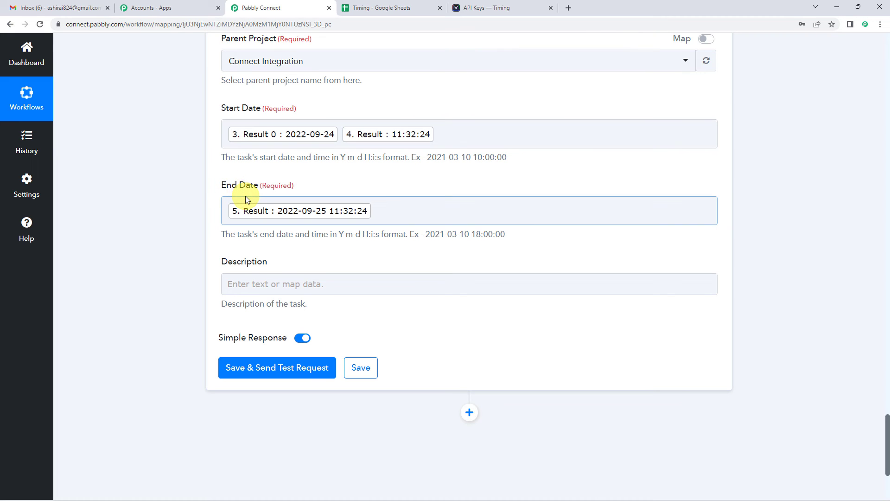
scroll(199, 222, "up", 4)
scroll(204, 234, "down", 3)
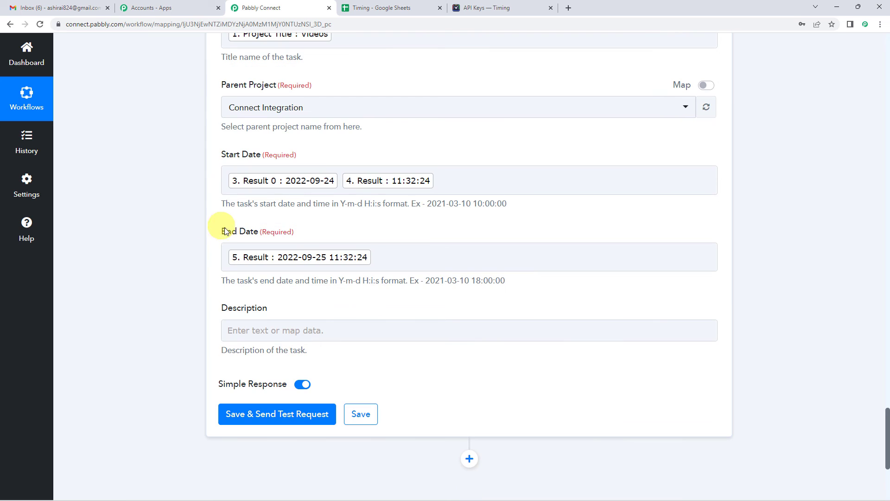
left_click(318, 192)
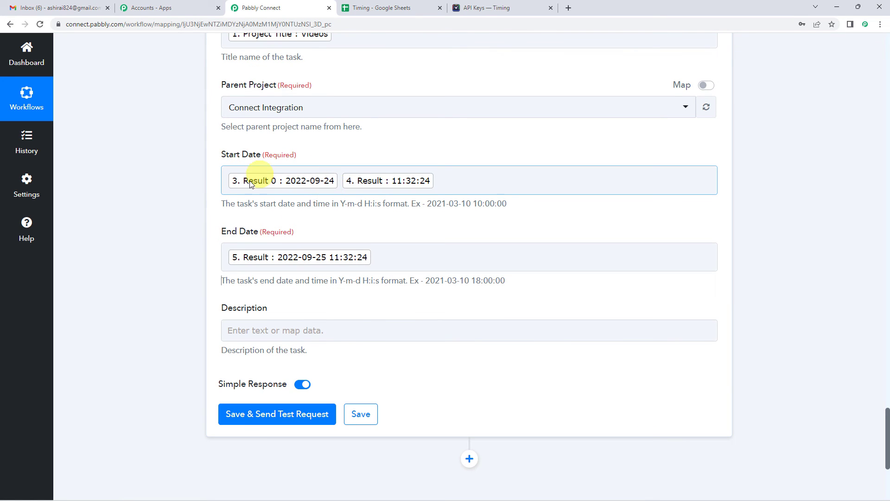
left_click(294, 253)
left_click(320, 242)
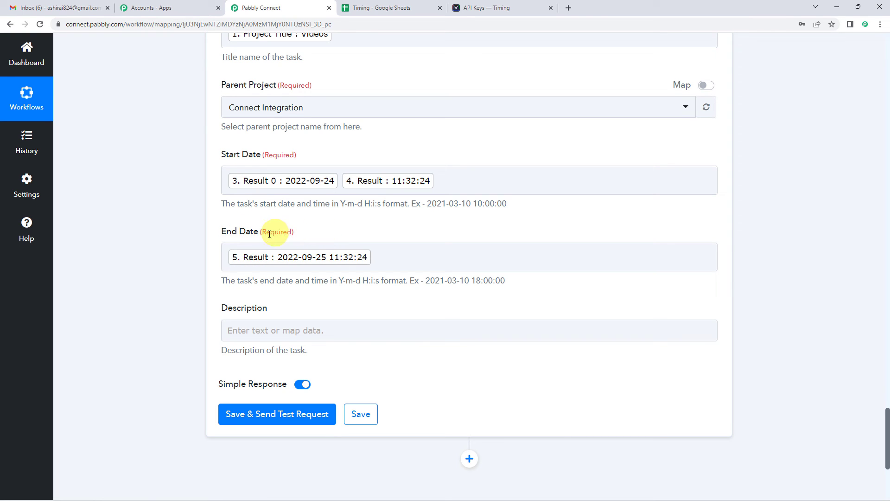
Map the task's Description to the Description value from step 1, the Google Sheets trigger.
scroll(315, 245, "down", 1)
left_click(272, 286)
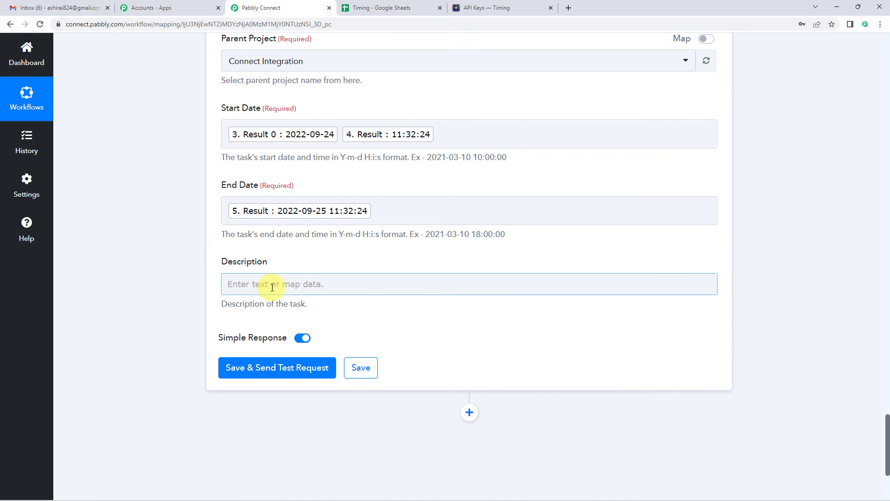
scroll(273, 287, "down", 1)
left_click(292, 238)
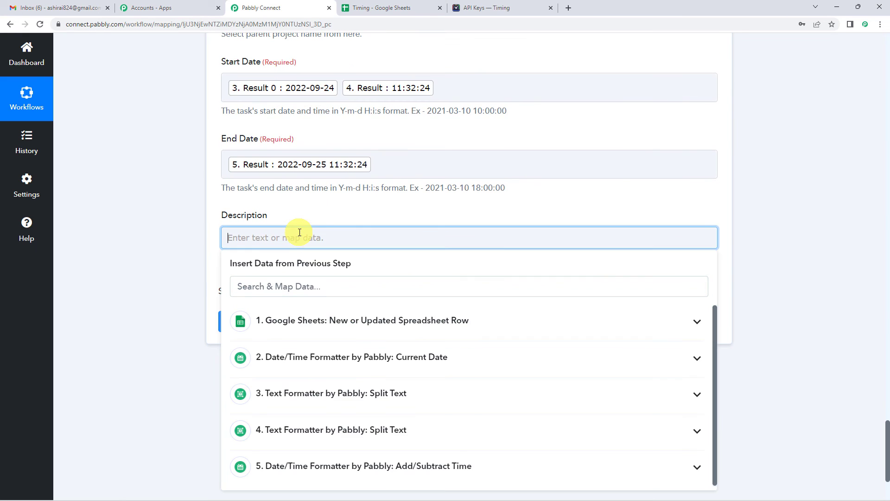
left_click(334, 326)
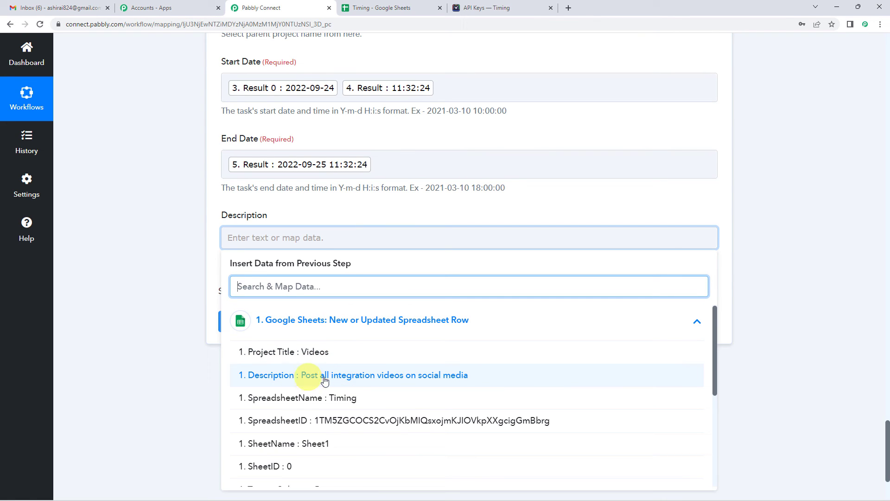
left_click(390, 375)
left_click(236, 250)
left_click(212, 240)
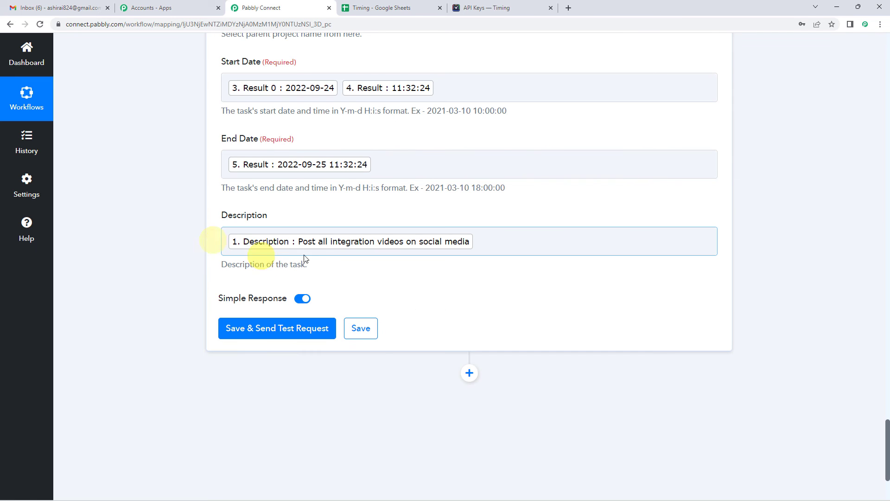
Review the mapped Create Task fields and the preceding workflow steps, collapsing the Google Sheets trigger step.
scroll(94, 265, "up", 1)
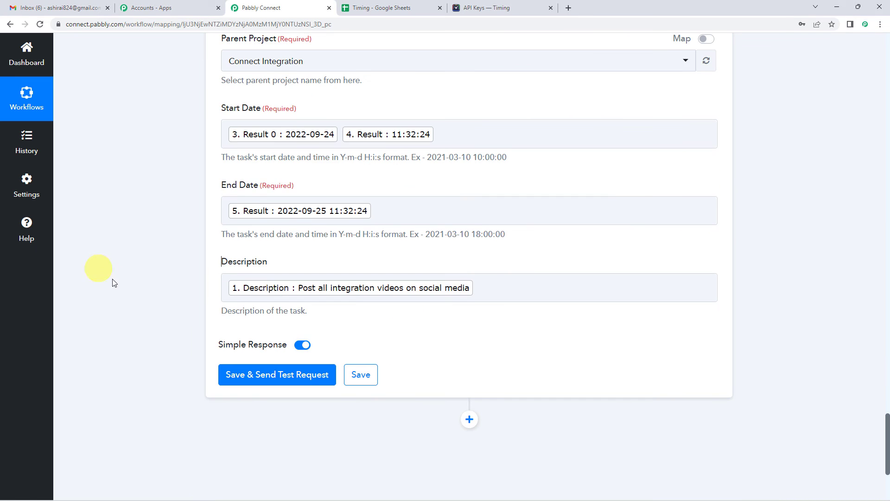
scroll(113, 279, "up", 3)
scroll(185, 246, "down", 3)
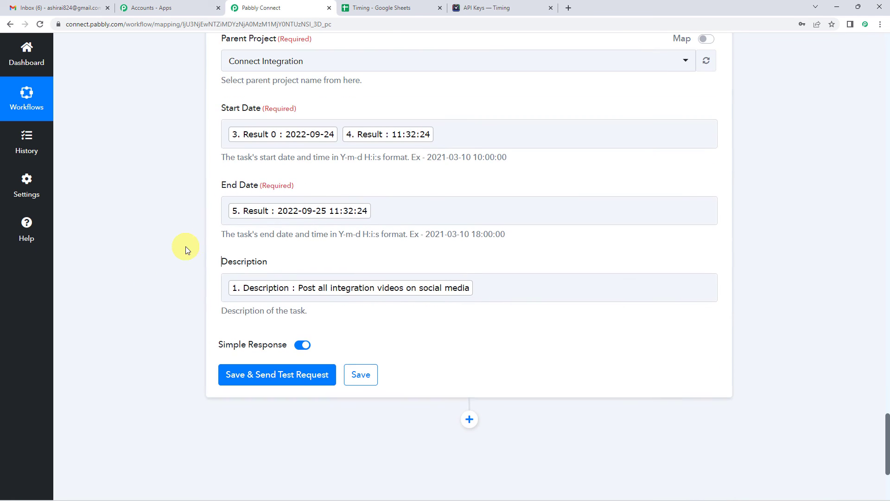
scroll(185, 250, "up", 2)
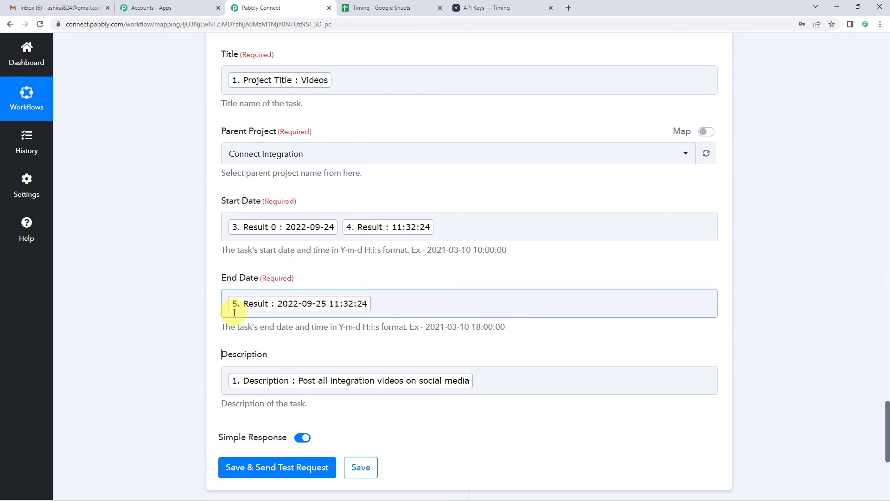
scroll(120, 290, "up", 20)
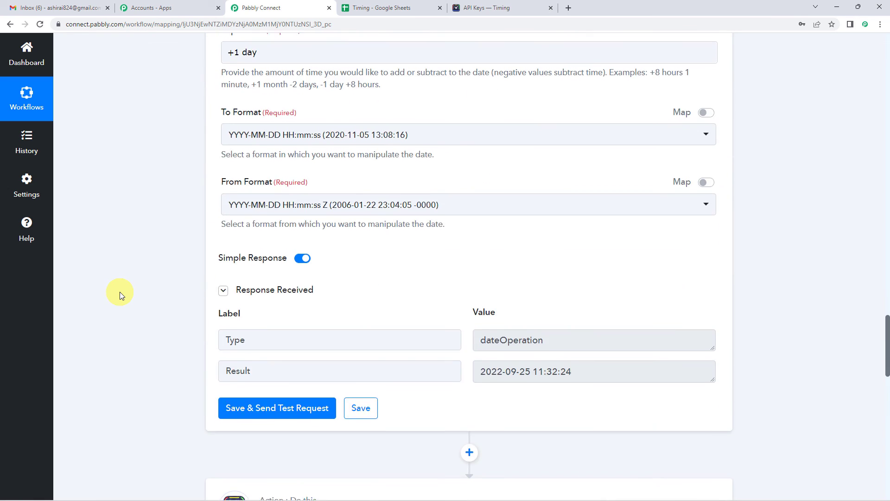
scroll(116, 294, "up", 15)
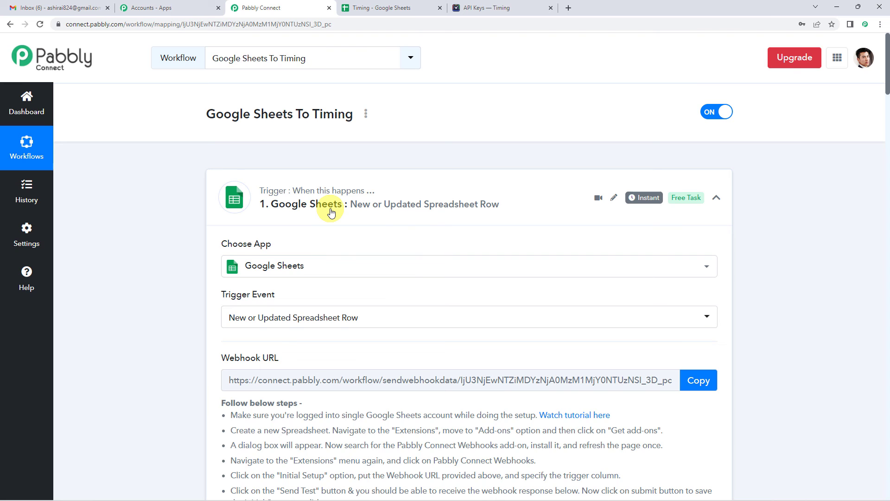
scroll(331, 211, "down", 1)
left_click(329, 166)
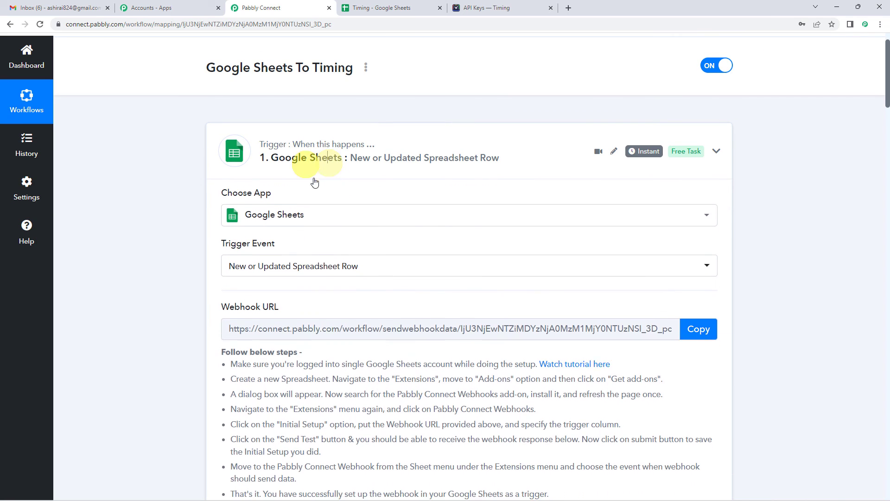
scroll(163, 261, "down", 4)
scroll(163, 261, "down", 15)
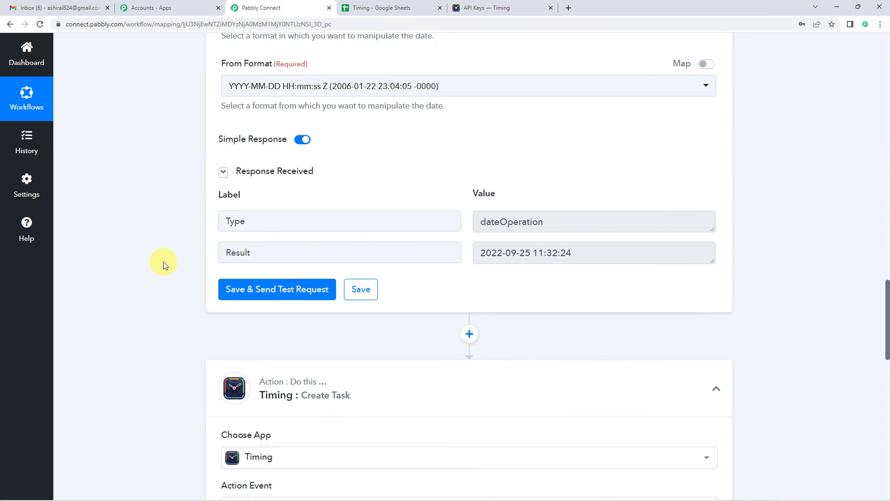
scroll(209, 288, "down", 9)
scroll(258, 264, "down", 1)
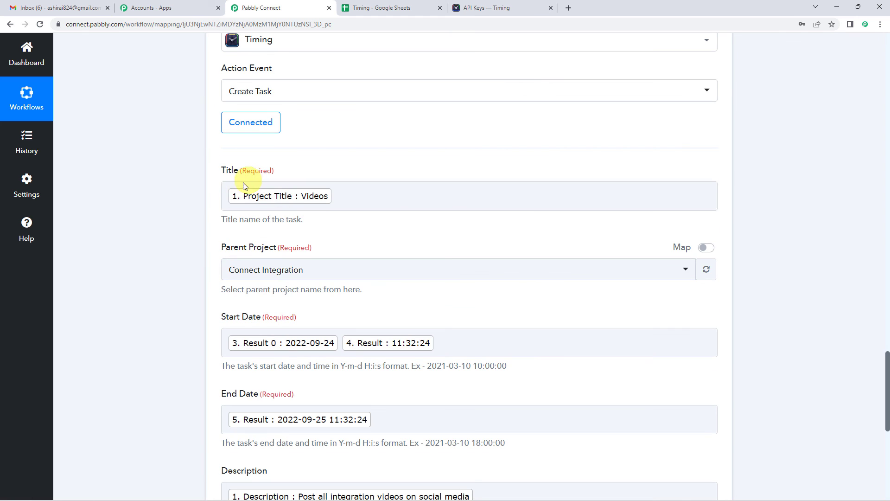
Save the Create Task action with a test request and check the dates, title and notes in its response.
scroll(358, 272, "down", 3)
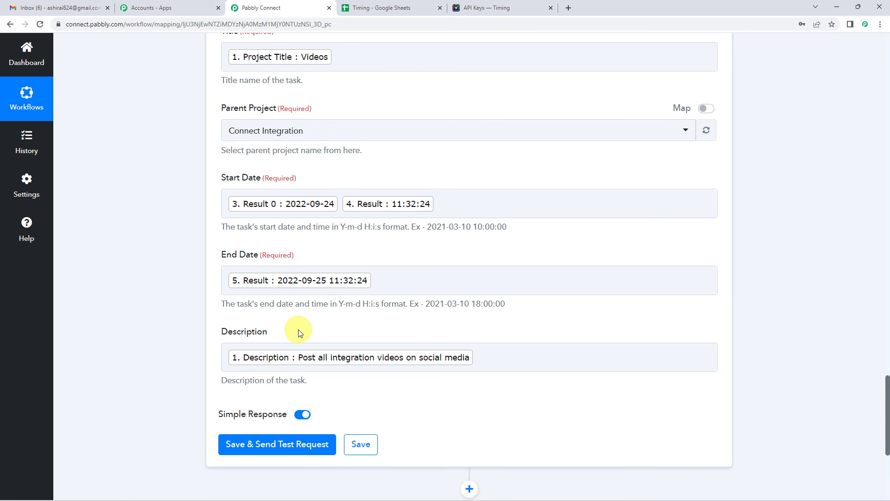
scroll(298, 329, "down", 2)
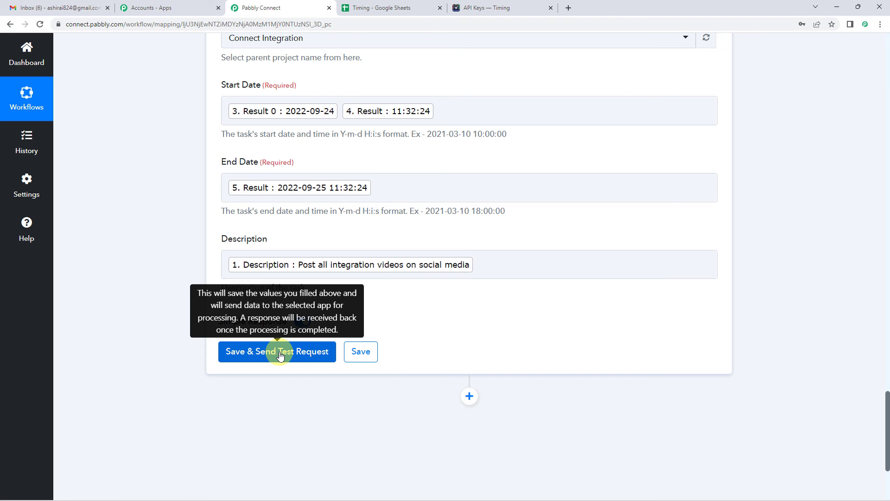
left_click(277, 351)
scroll(280, 356, "down", 3)
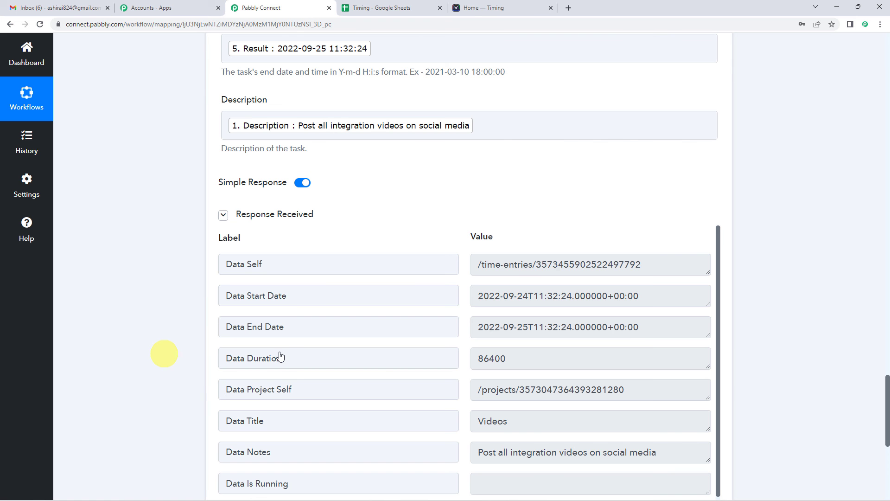
scroll(472, 280, "up", 3)
scroll(471, 281, "down", 6)
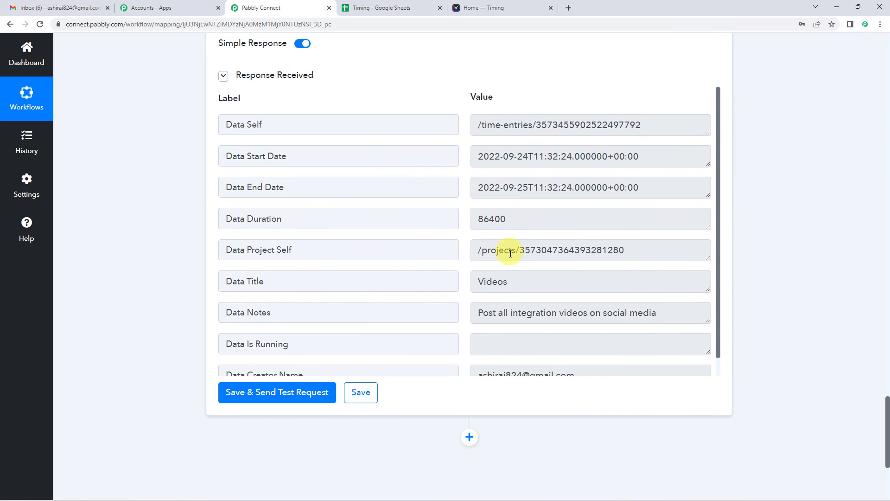
scroll(505, 259, "down", 1)
scroll(492, 262, "down", 1)
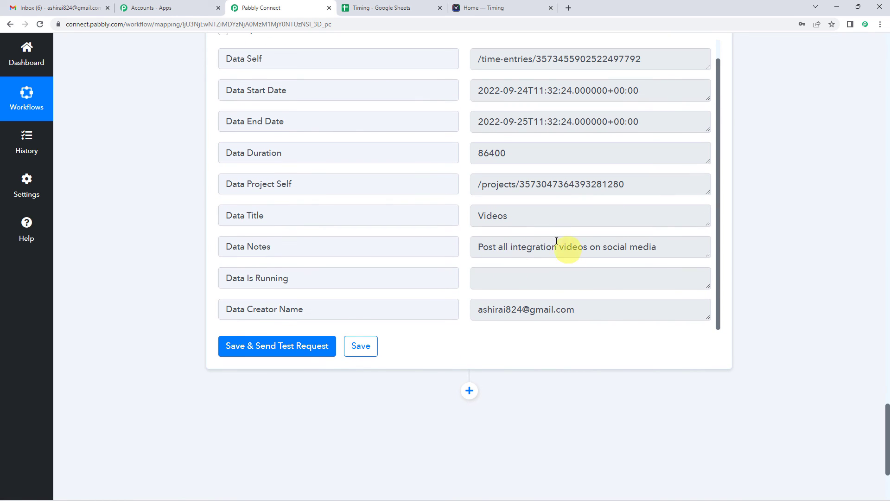
scroll(146, 255, "up", 2)
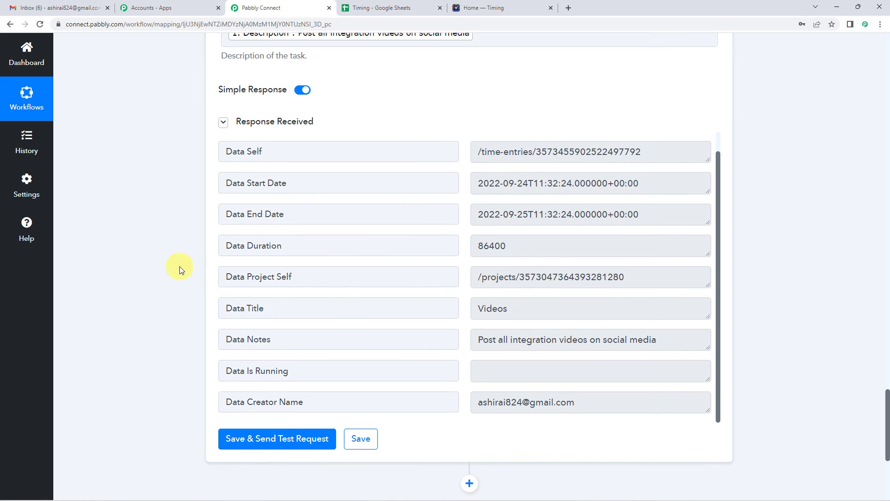
scroll(179, 268, "up", 2)
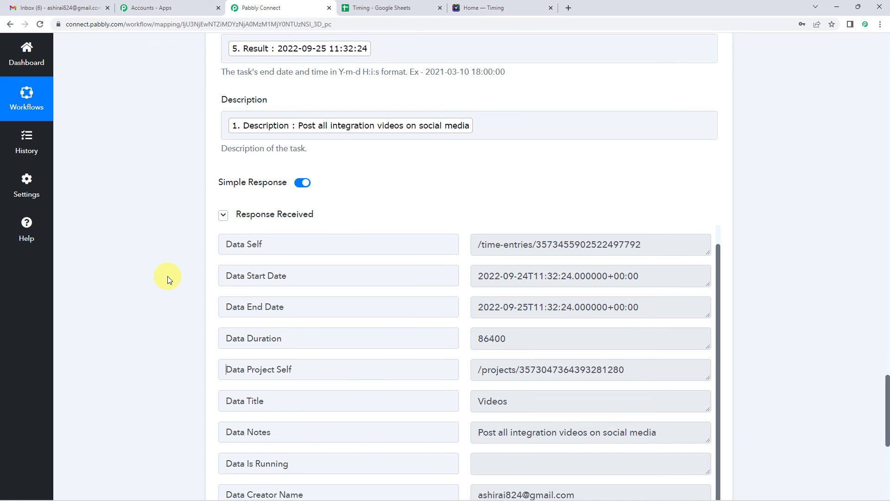
Switch to Timing, open the time entries and expand the Videos entry to check its timespan and notes.
scroll(169, 273, "up", 10)
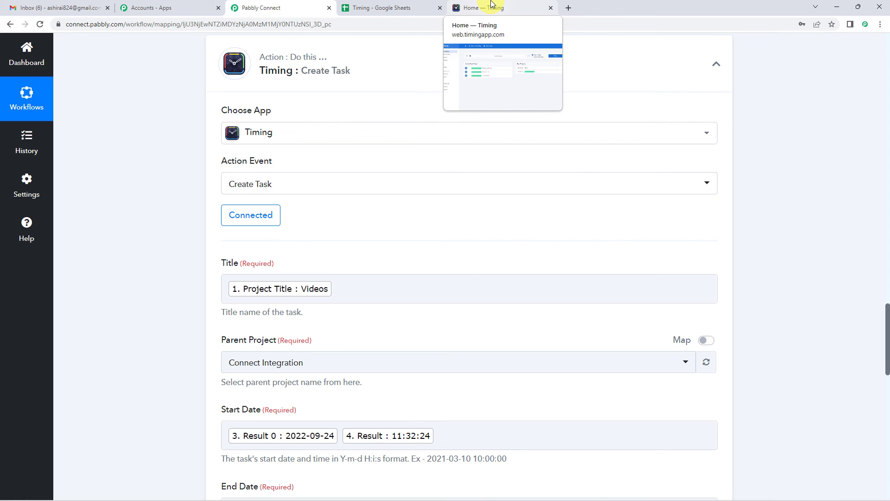
left_click(492, 4)
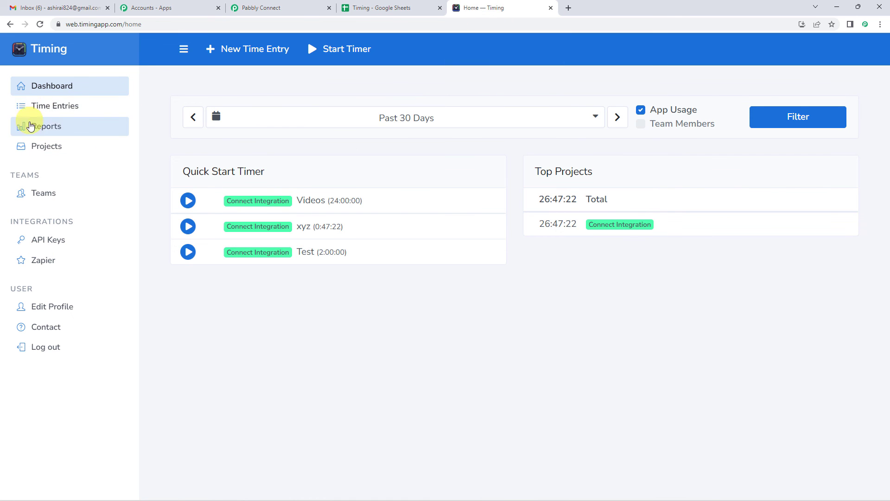
left_click(49, 110)
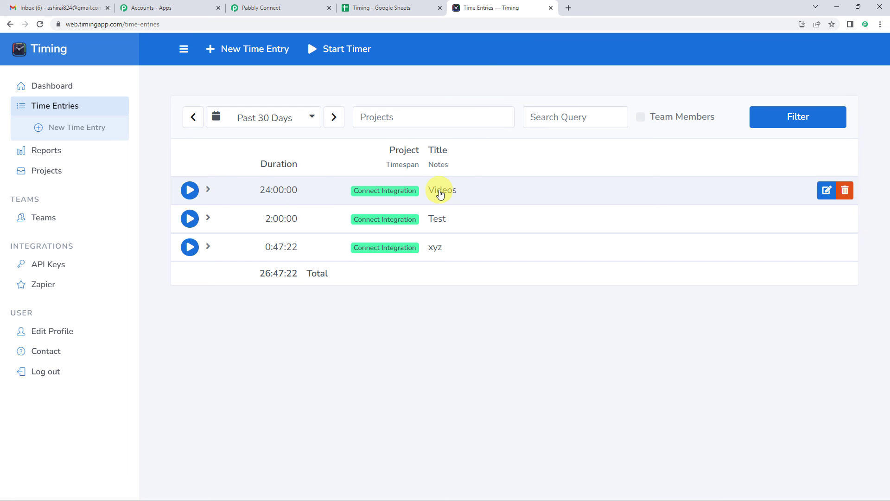
left_click(440, 194)
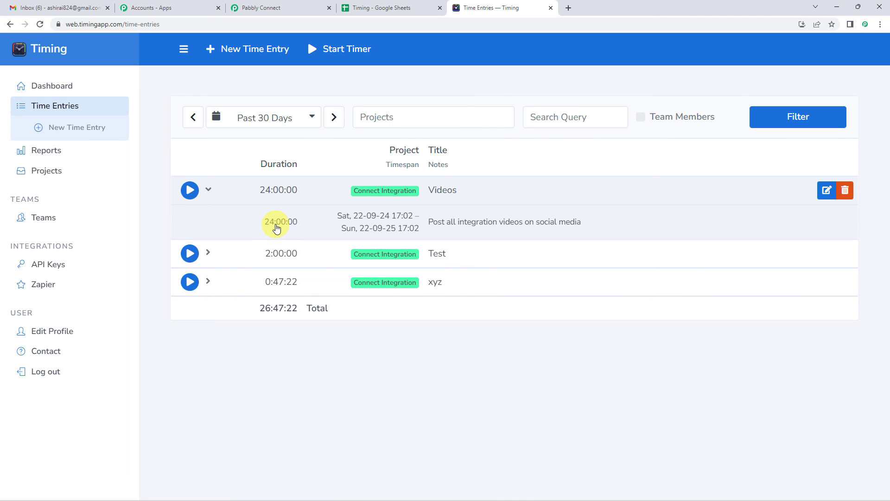
Compare the Create Task mapping and response in Pabbly Connect with the Videos entry in Timing.
left_click(260, 8)
scroll(166, 249, "down", 5)
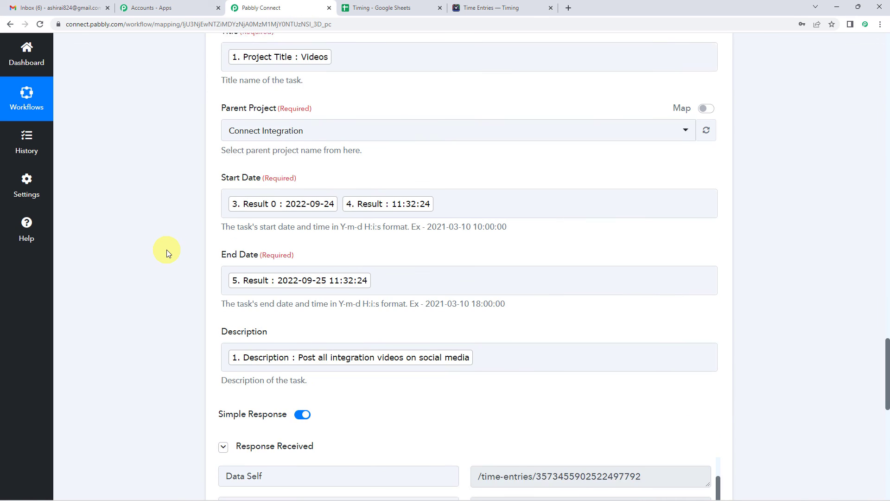
scroll(166, 253, "down", 2)
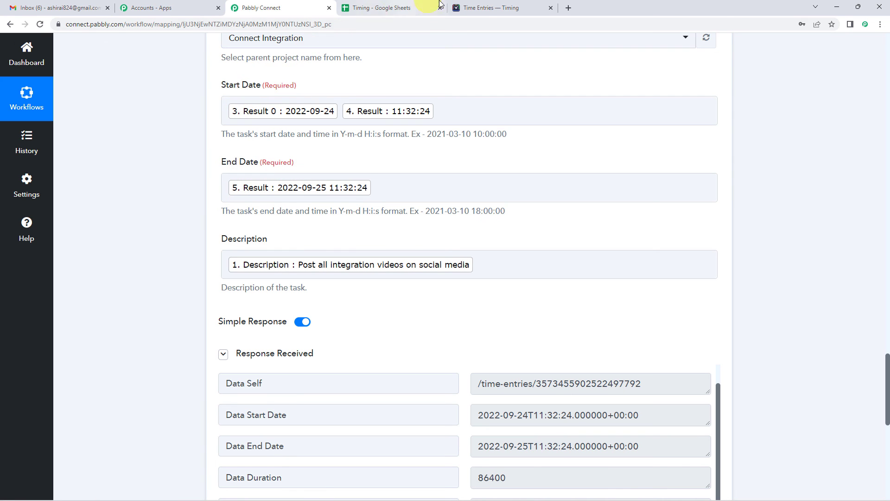
left_click(486, 8)
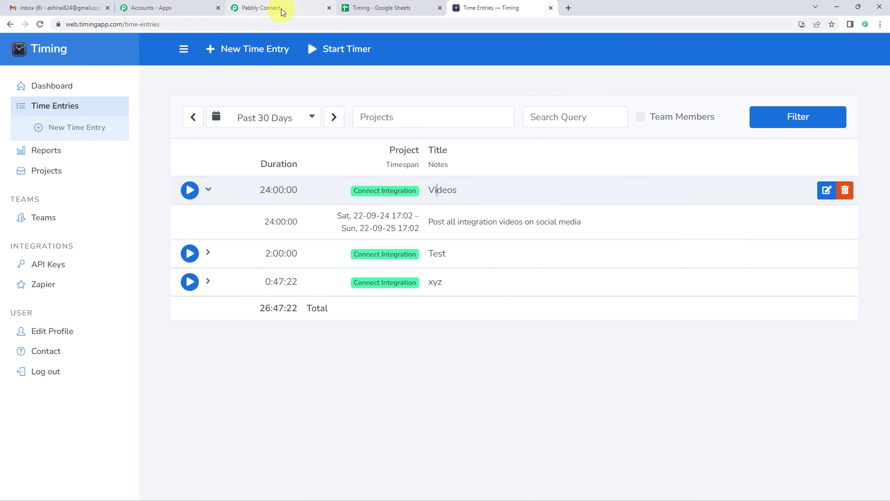
Compare the start and end dates mapped in Pabbly Connect's Create Task action with the Videos entry's timespan in Timing.
left_click(319, 14)
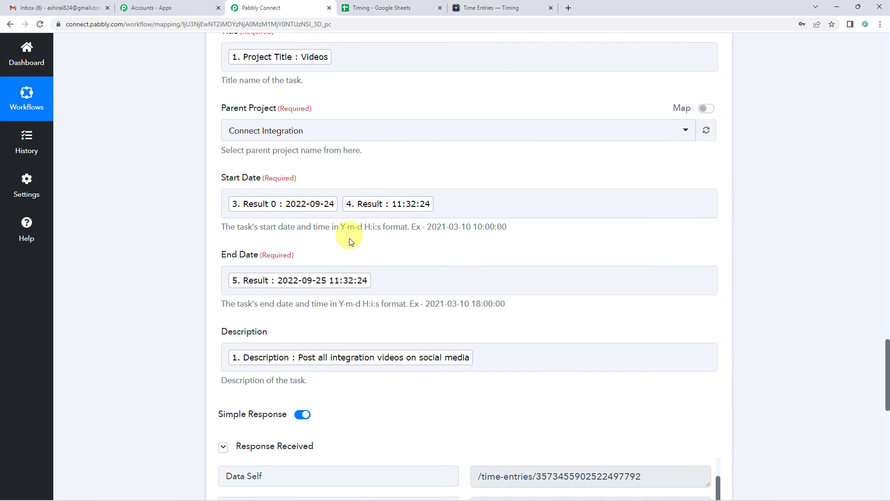
left_click(403, 212)
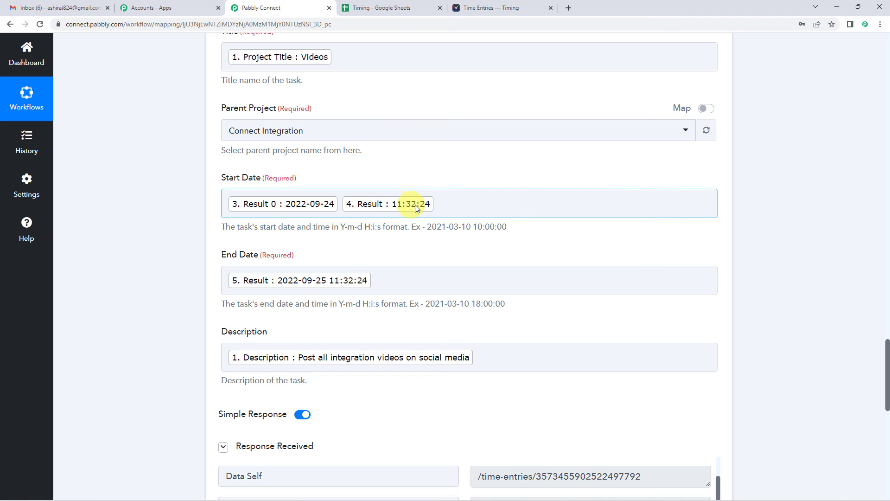
left_click(357, 277)
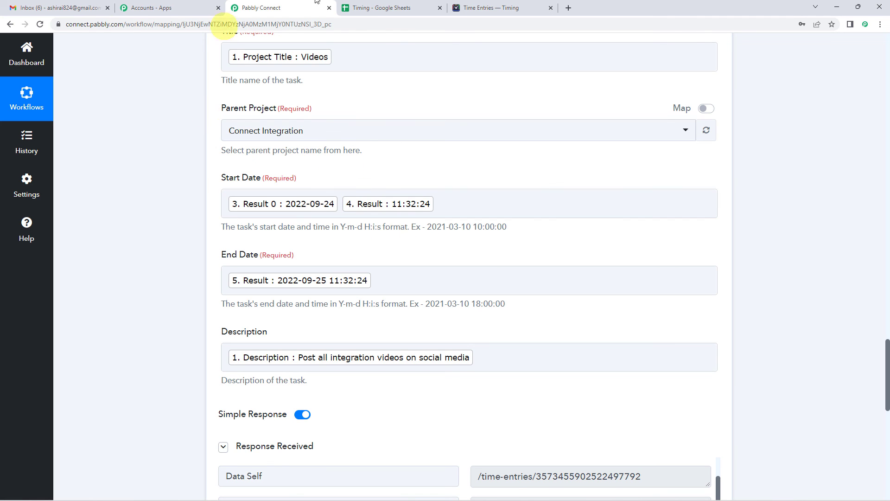
left_click(457, 6)
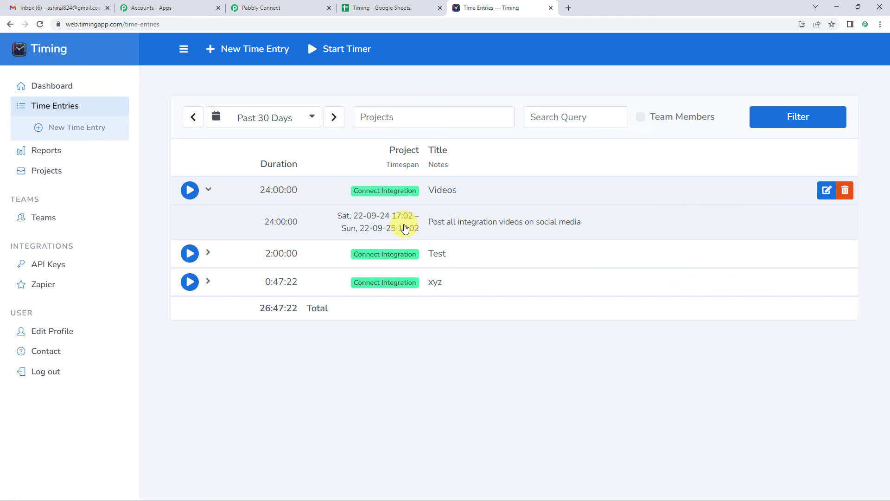
Switch back to Pabbly Connect, collapse the Timing Create Task action and review the preceding date formatting steps.
left_click(297, 7)
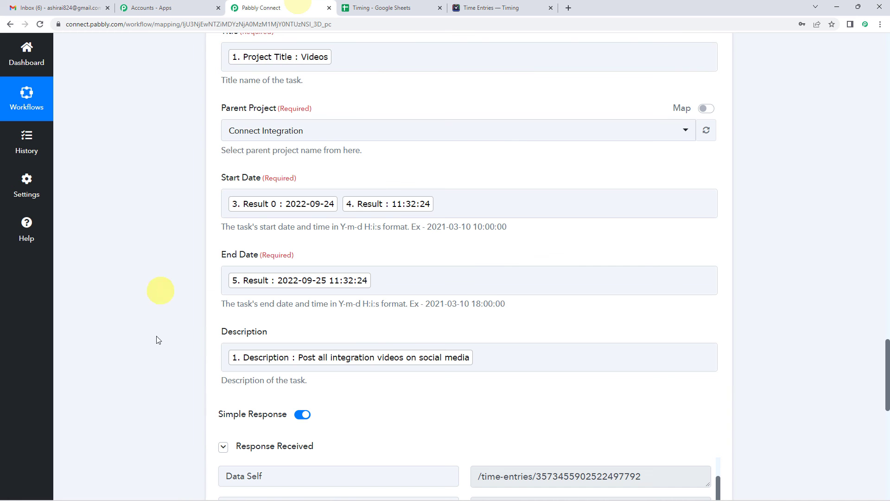
scroll(162, 335, "up", 5)
scroll(167, 333, "up", 4)
left_click(292, 237)
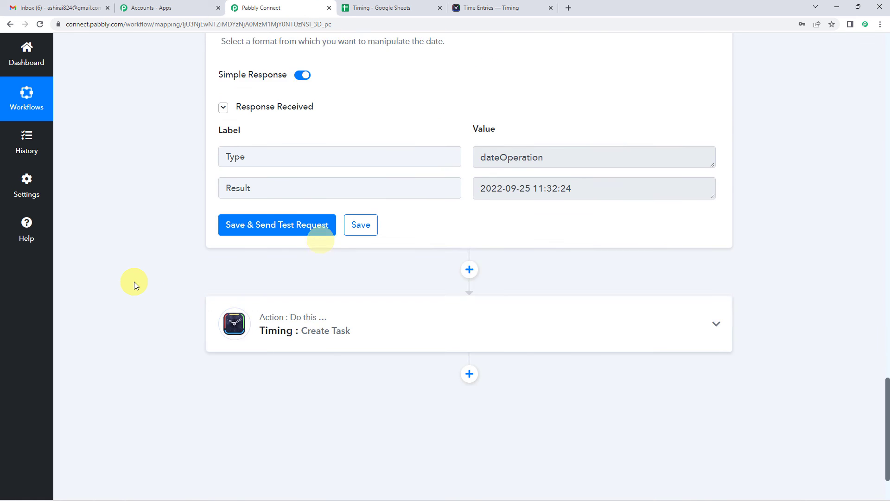
scroll(134, 284, "up", 8)
scroll(135, 282, "up", 5)
scroll(157, 268, "up", 20)
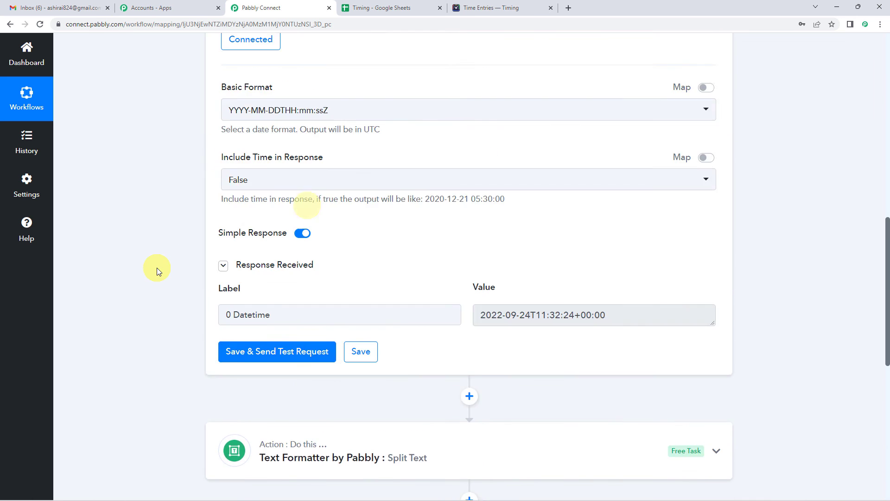